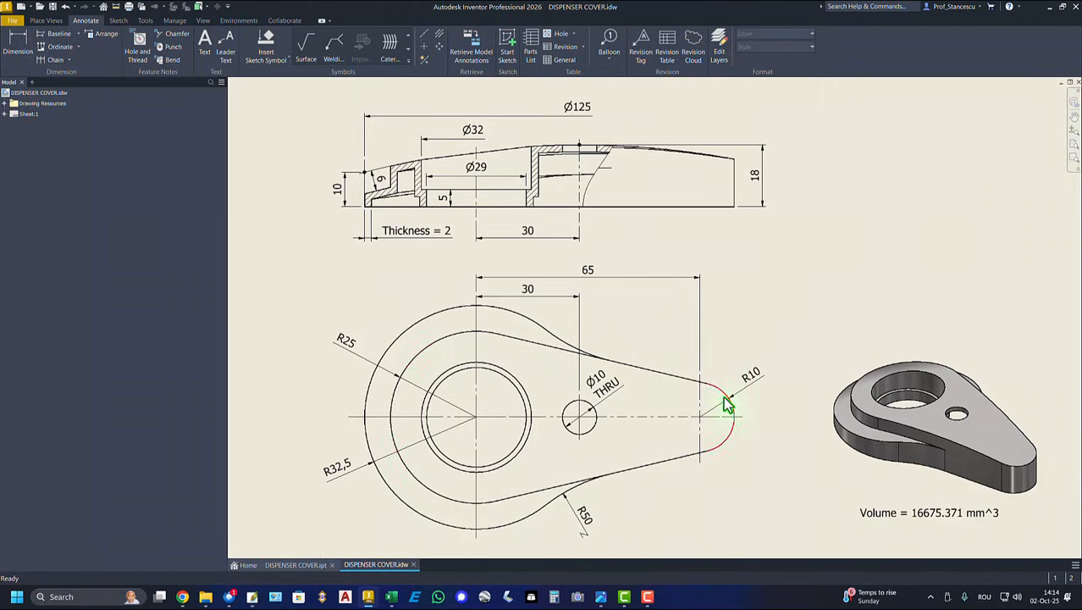
Examine the height, end radius and centre-distance dimensions on the dispenser cover drawing
click(764, 197)
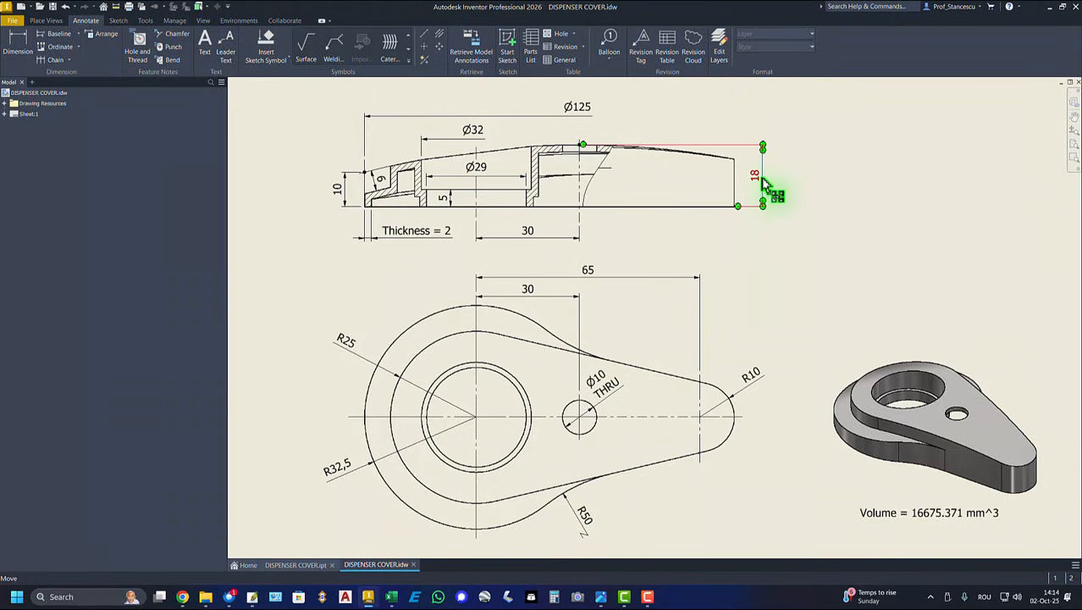
click(734, 405)
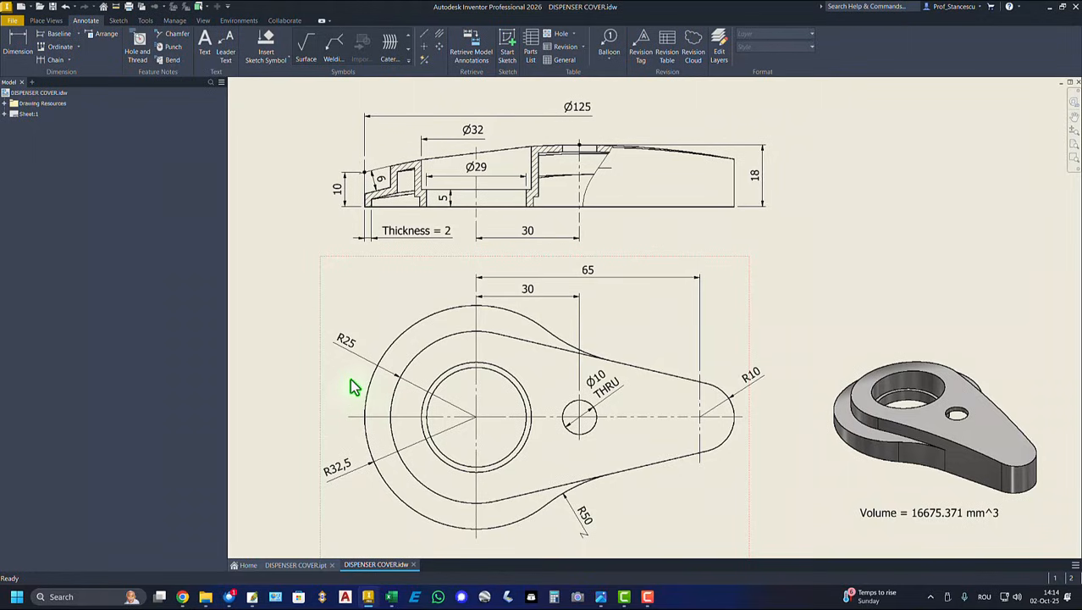
click(591, 277)
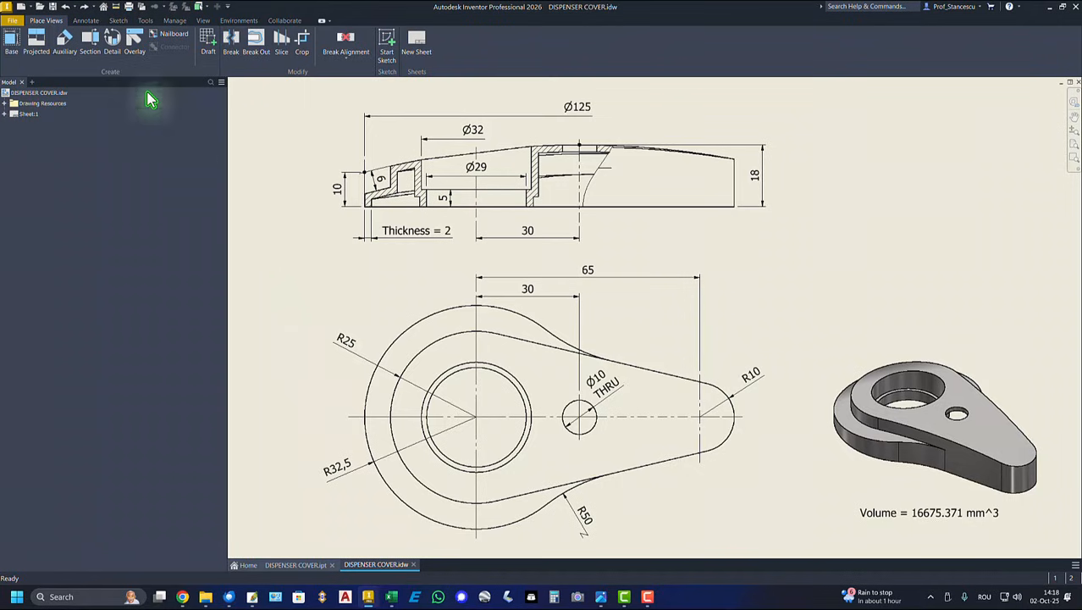
Create a new part from the Standard (mm).ipt template and start a sketch on the horizontal XZ plane with X pointing right
click(26, 6)
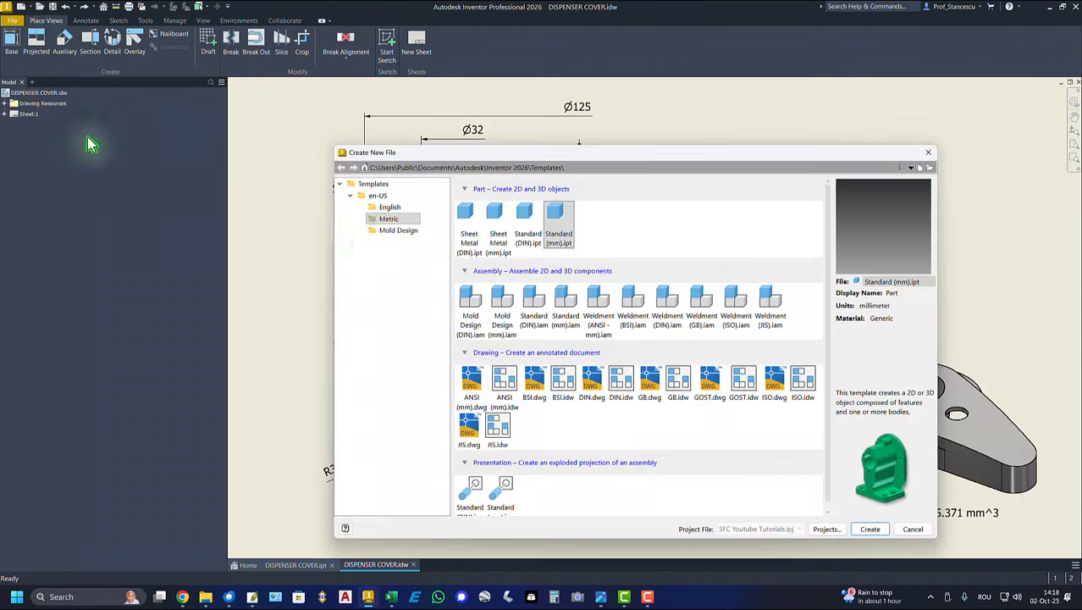
double_click(560, 225)
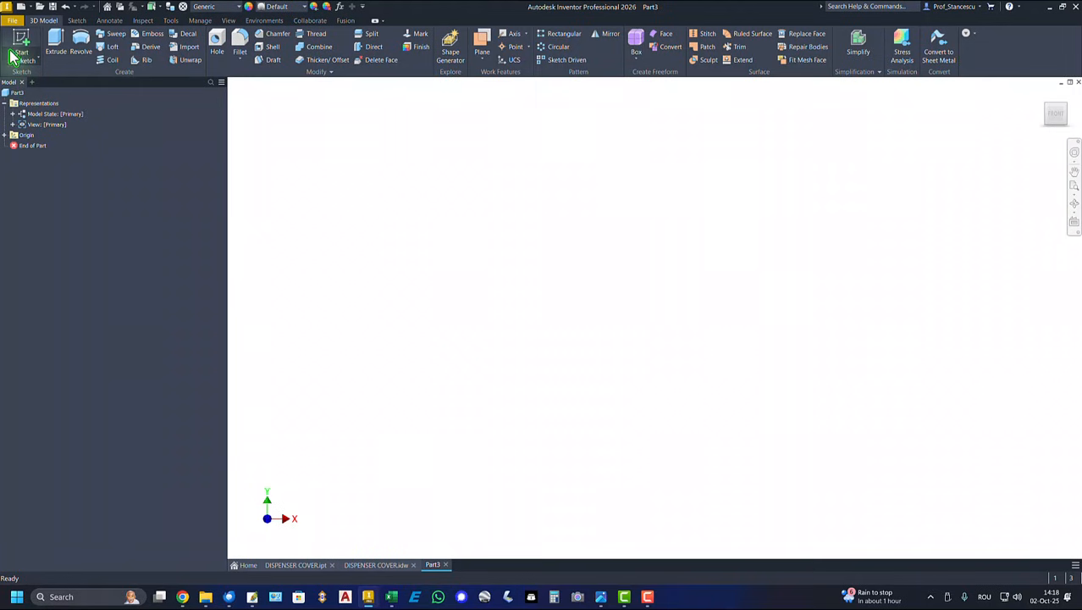
click(15, 53)
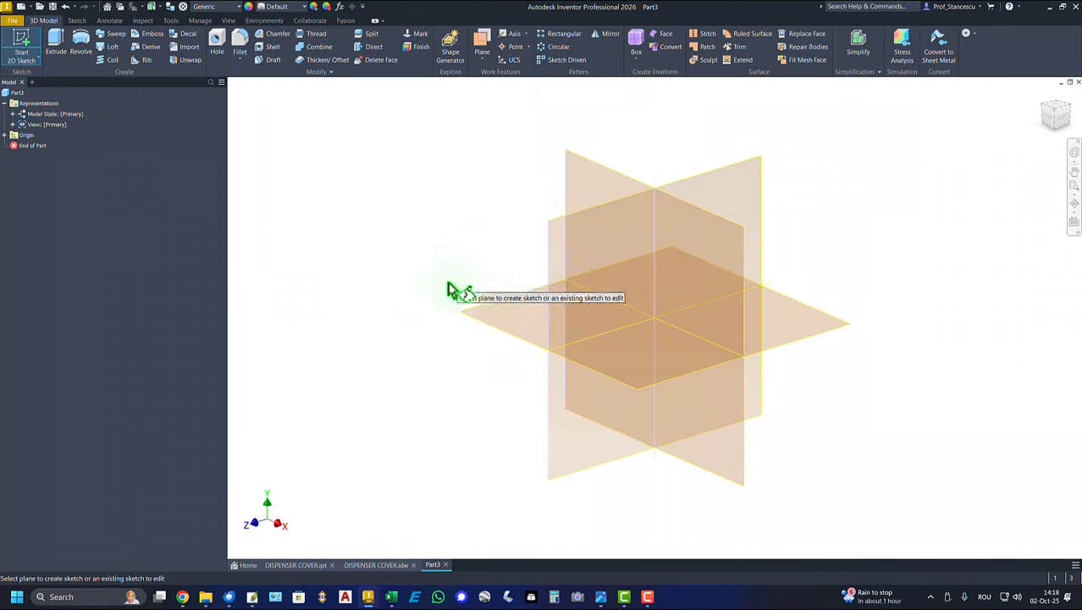
click(521, 316)
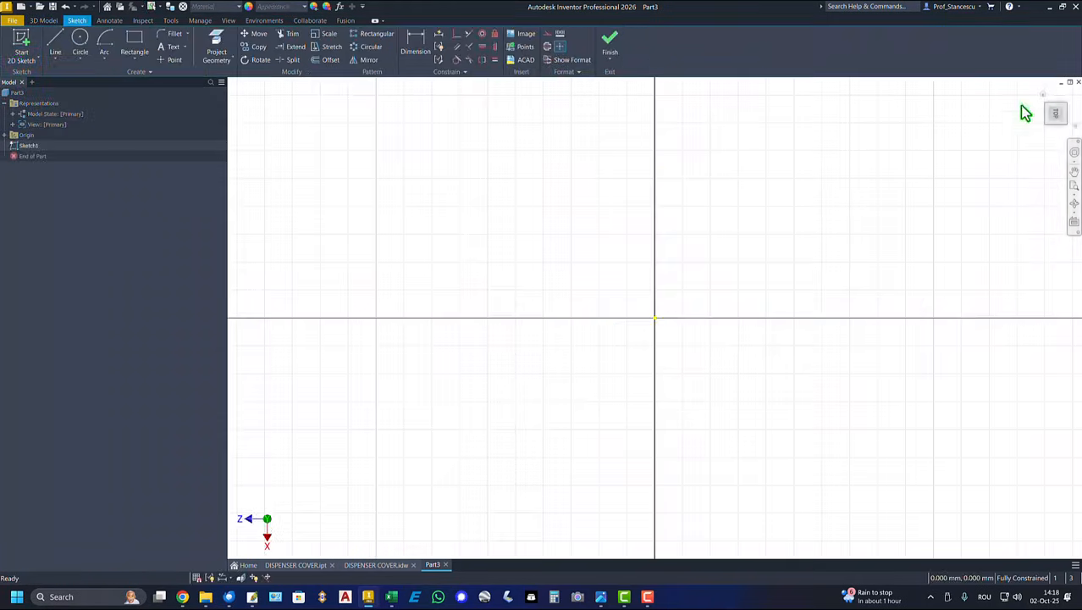
click(1069, 95)
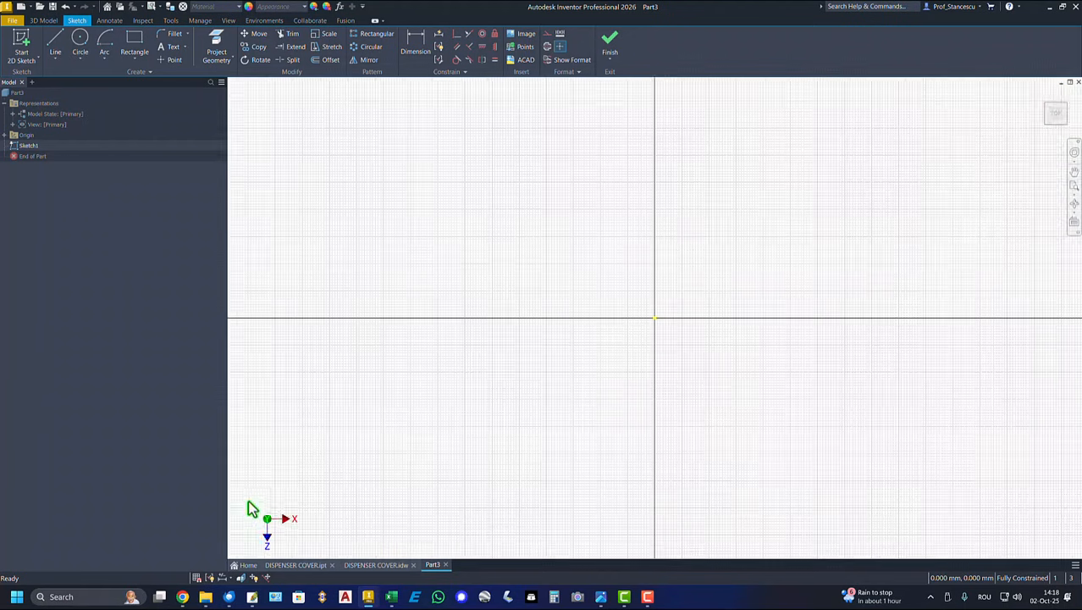
Sketch a circle of radius 25 mm centred on the origin and a second circle of radius 10 mm beyond it along X
scroll(674, 349, up, 1)
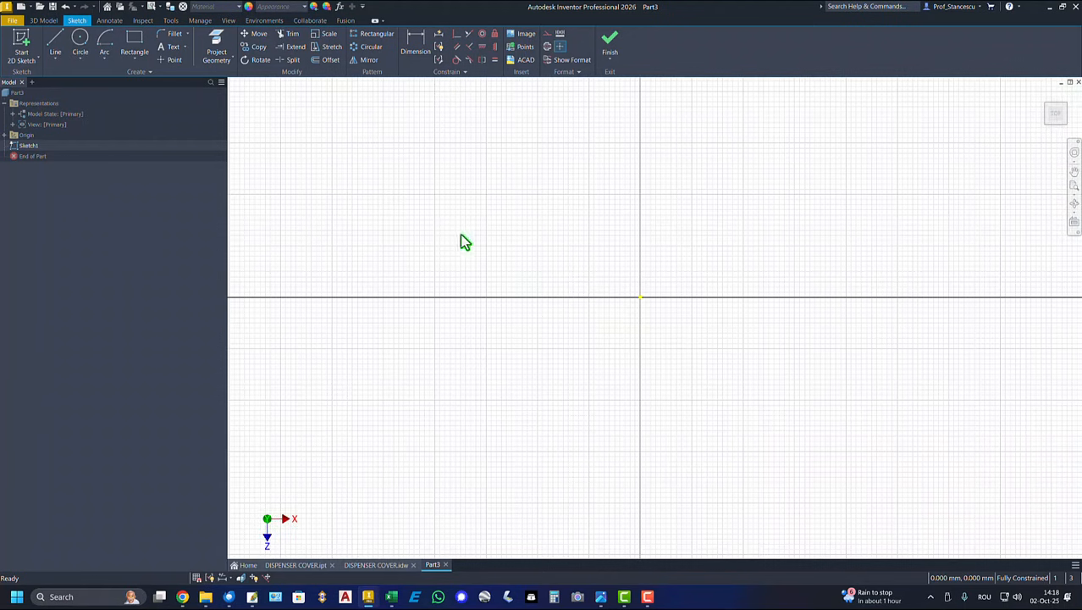
click(80, 42)
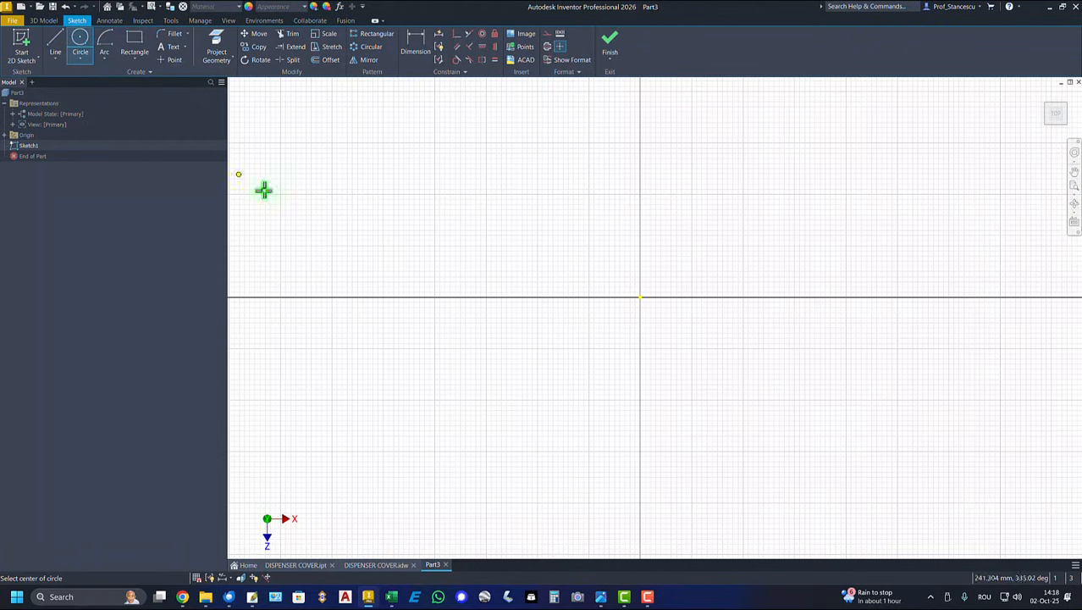
click(641, 297)
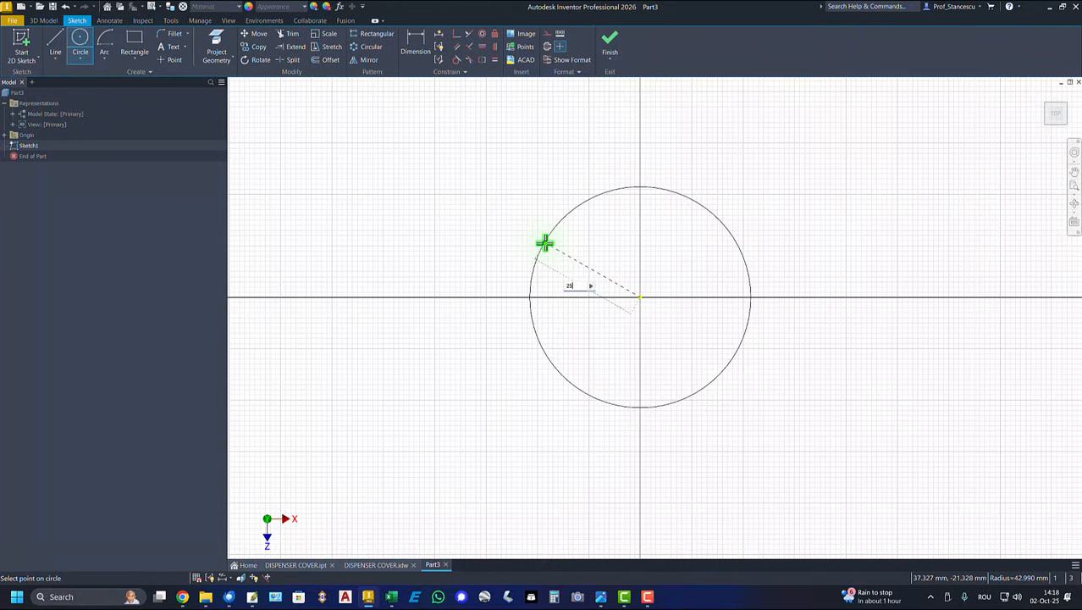
text(25)
key(Return)
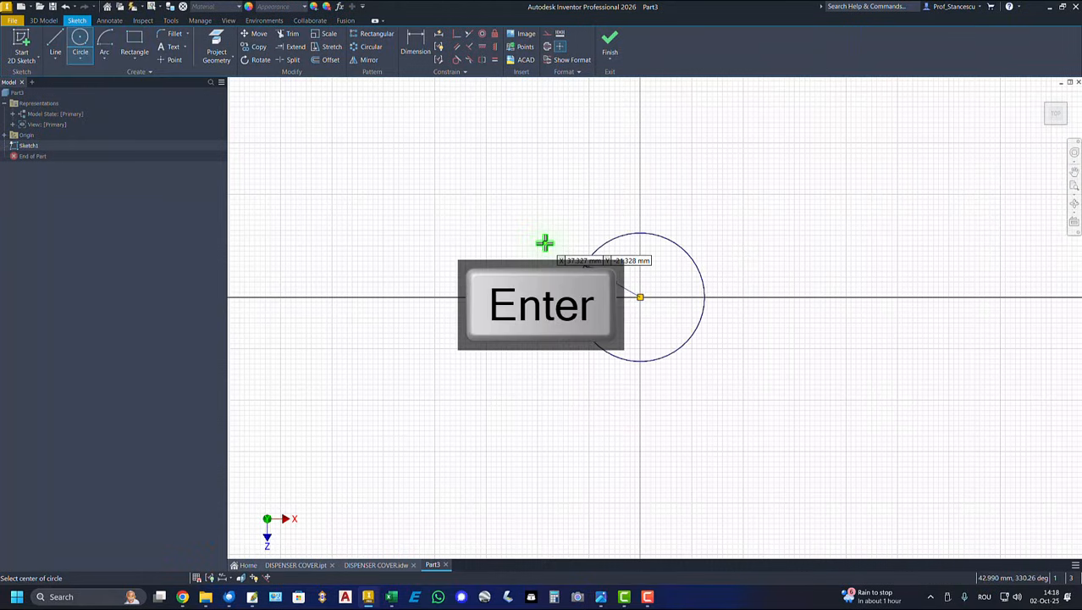
click(779, 281)
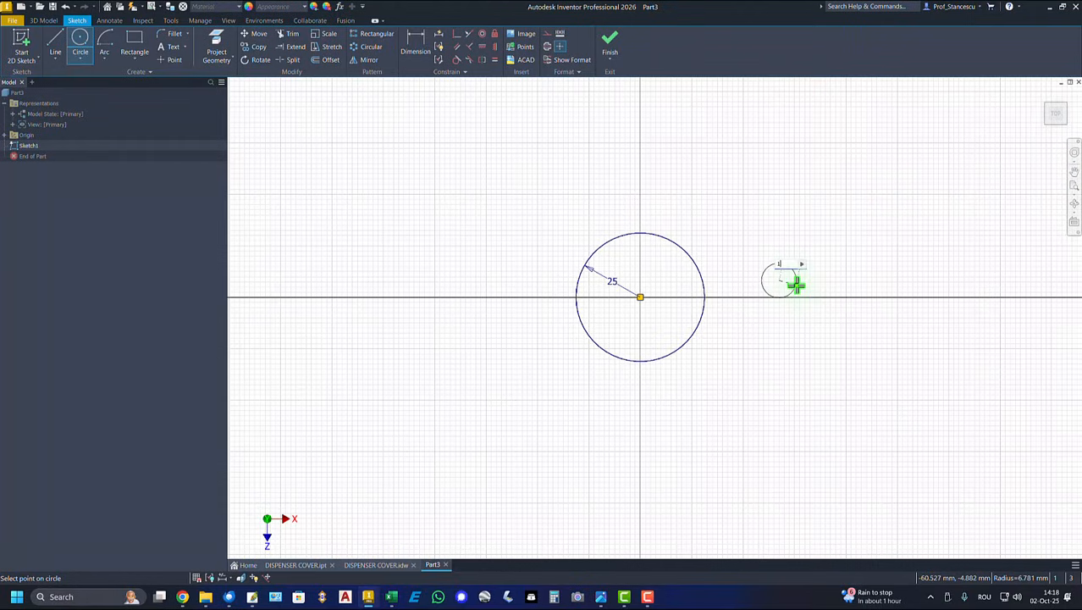
key(Return)
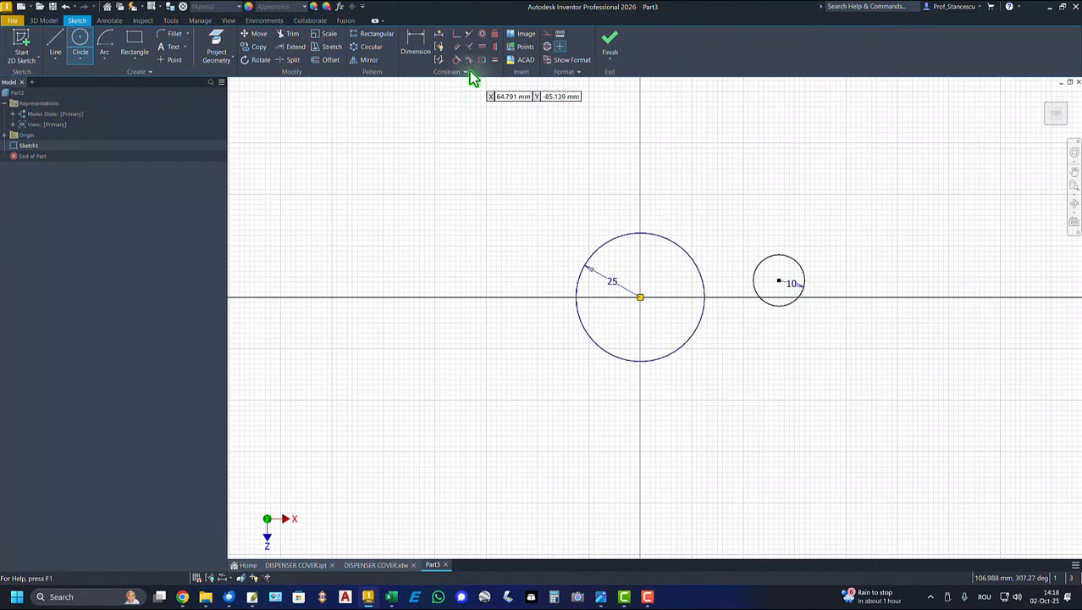
Align the small circle's centre horizontally with the origin
click(480, 48)
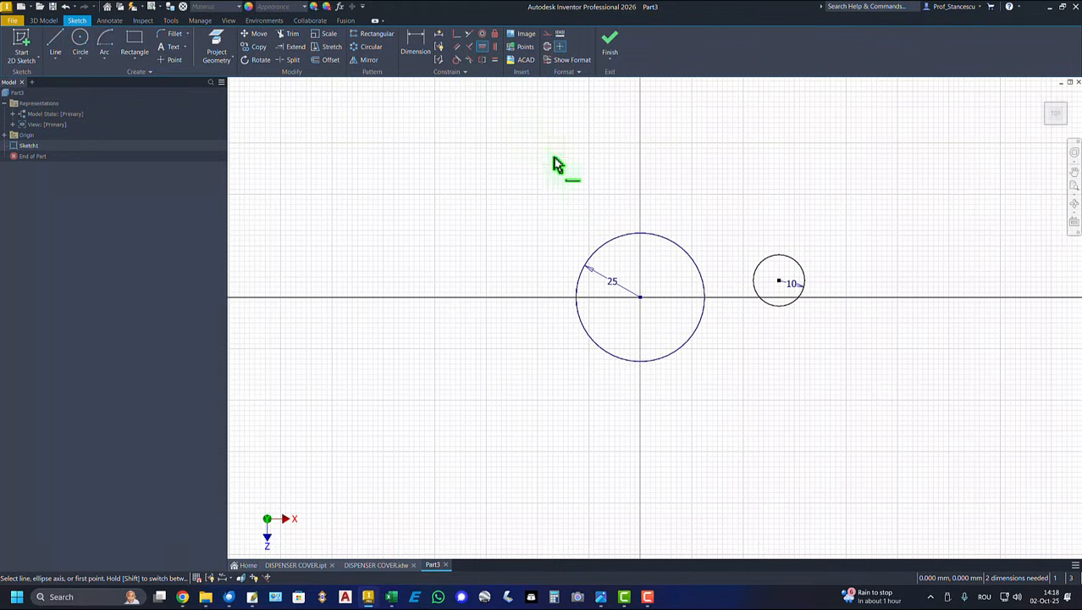
click(641, 298)
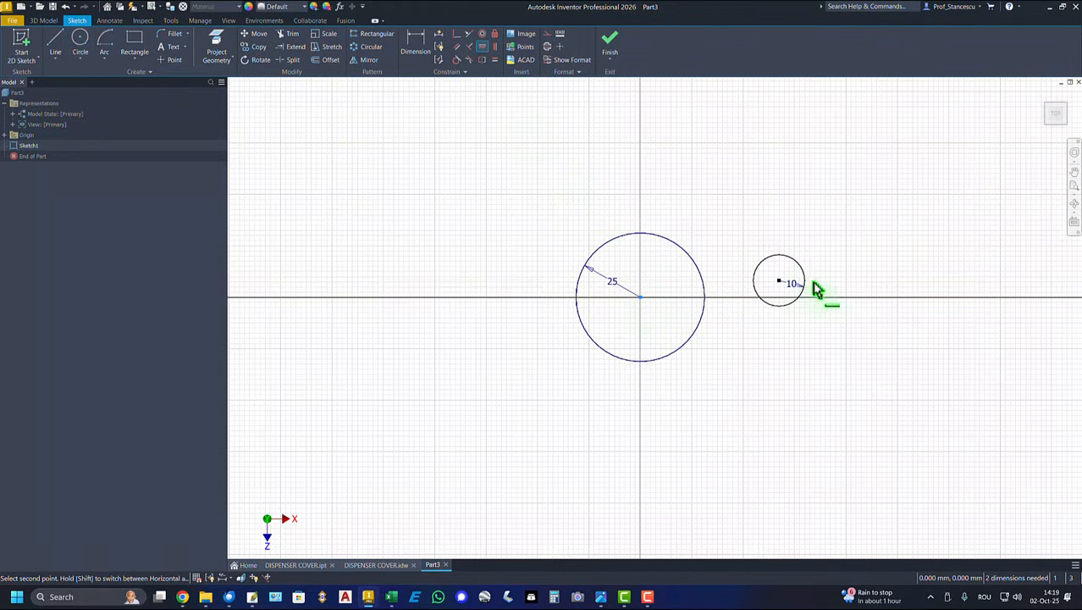
click(780, 288)
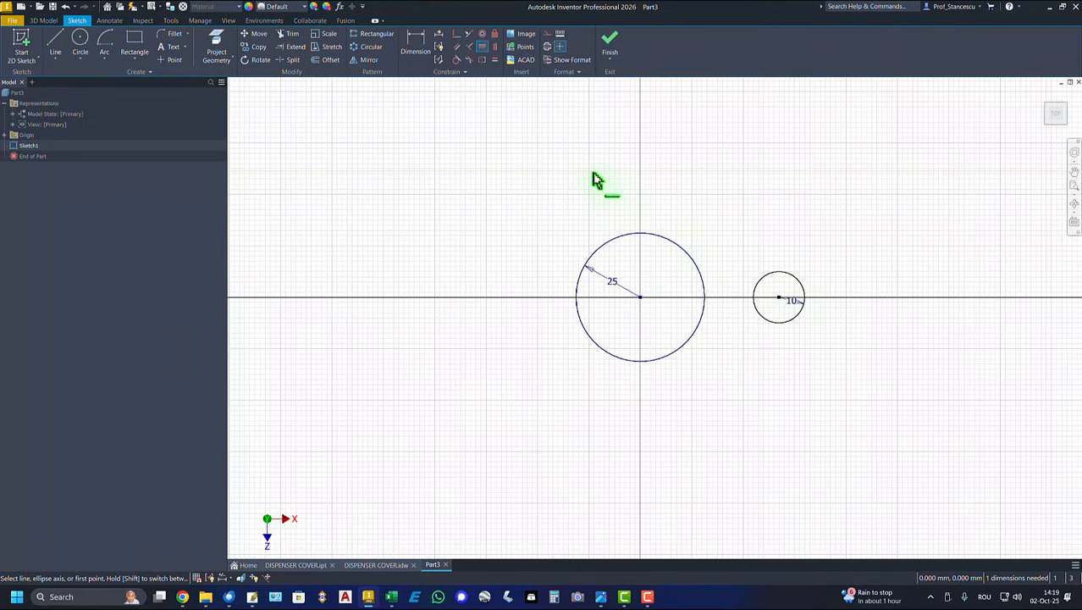
Dimension the distance between the two circle centres and set it to 65 mm
click(416, 49)
click(696, 265)
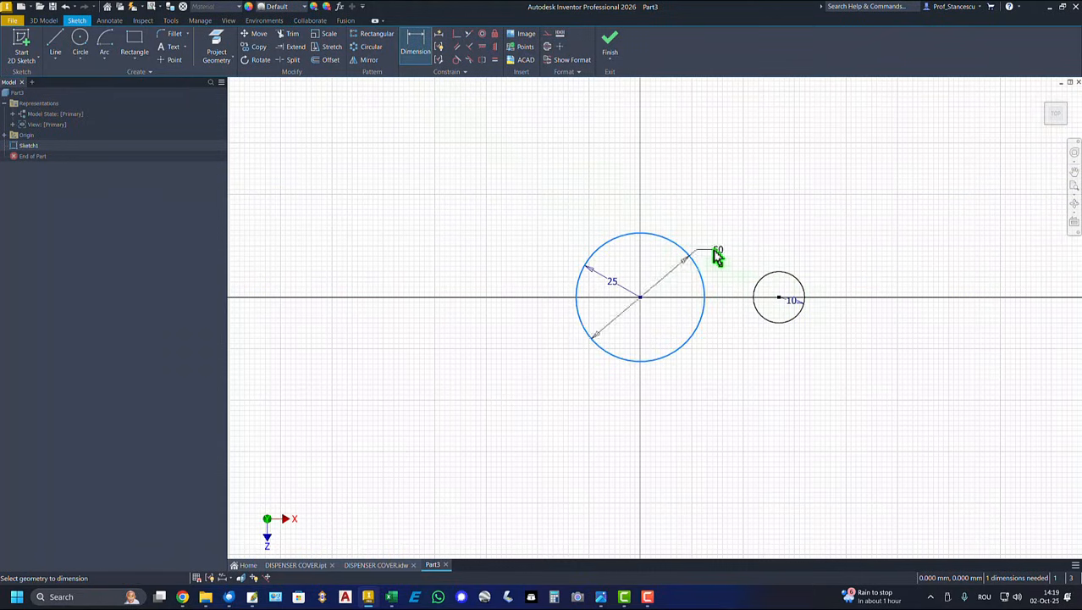
click(766, 284)
click(722, 212)
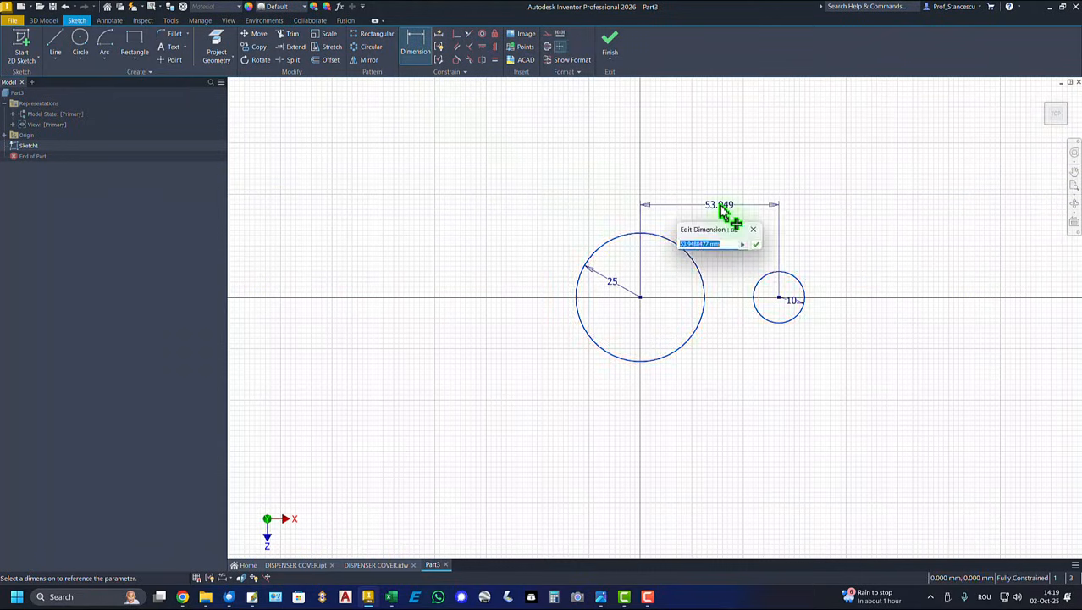
key(Return)
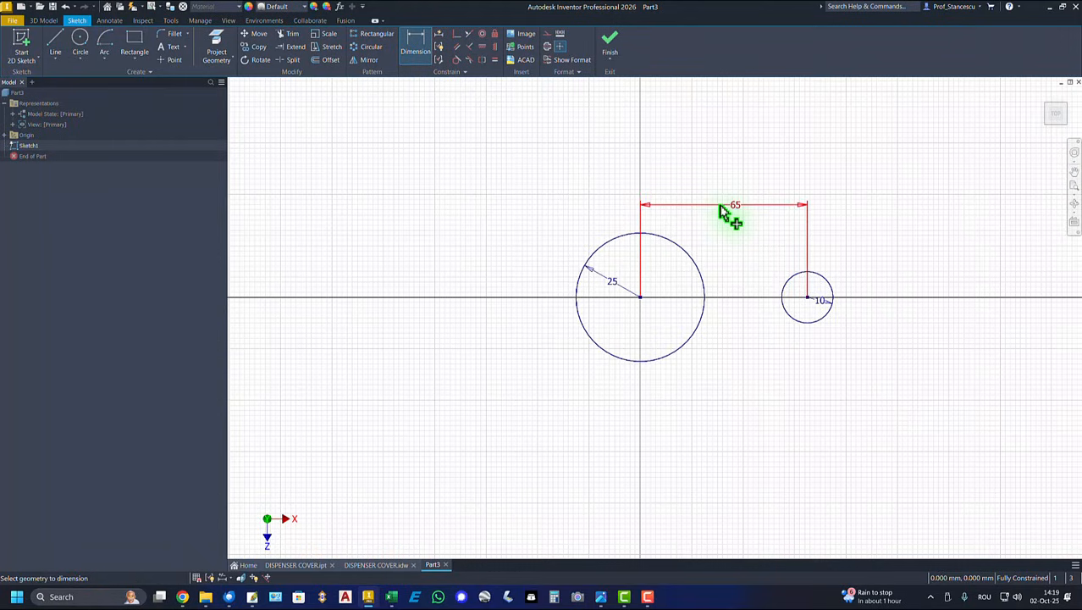
Draw two lines tangent to both circles, one along the upper side and one along the lower side
key(Home)
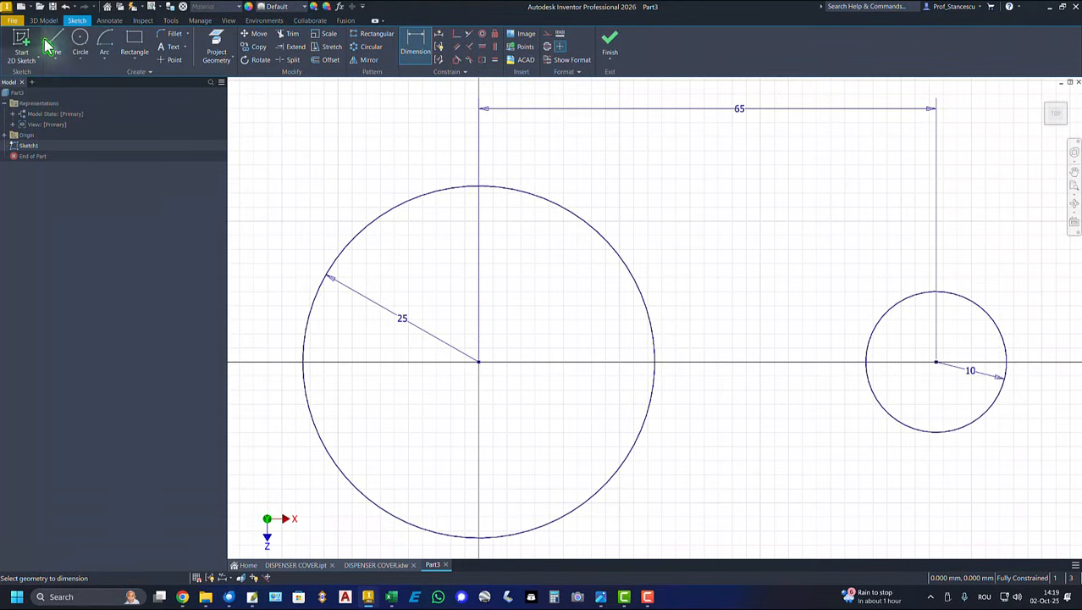
click(52, 47)
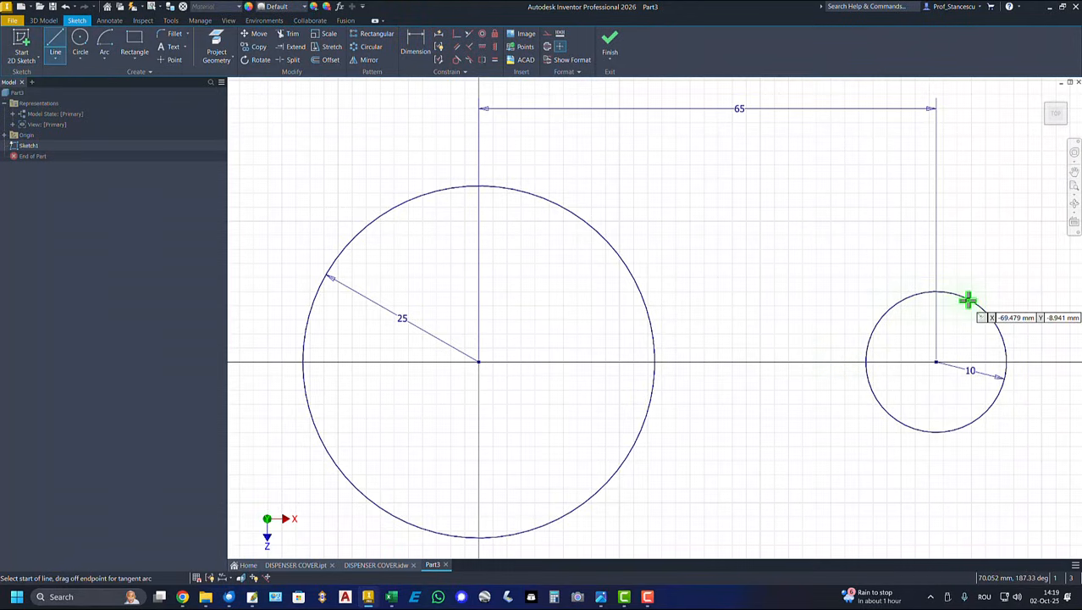
click(968, 300)
drag(968, 299, 523, 194)
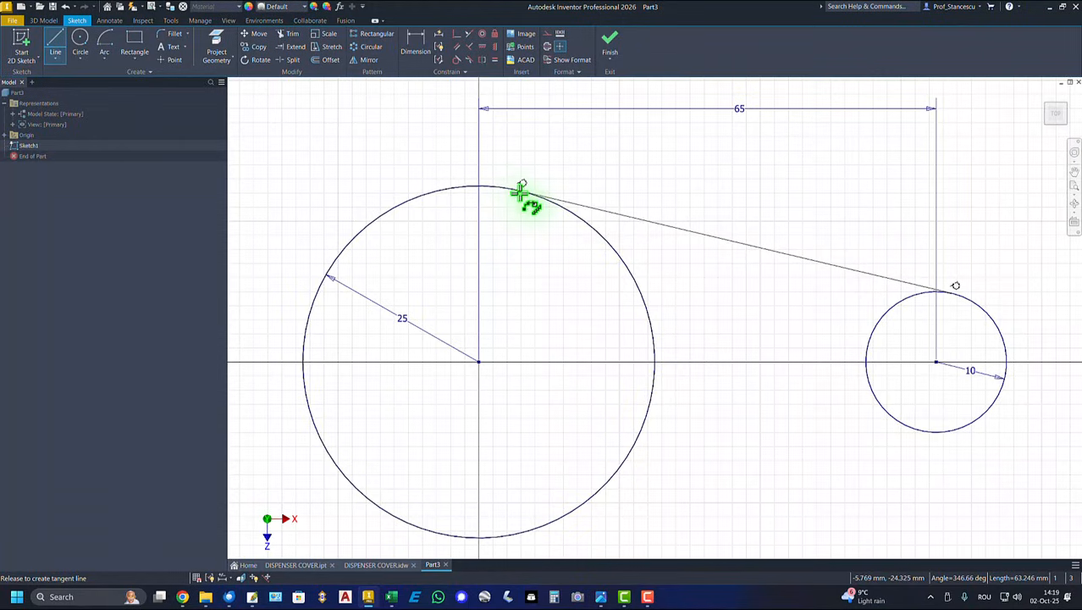
drag(522, 194, 517, 194)
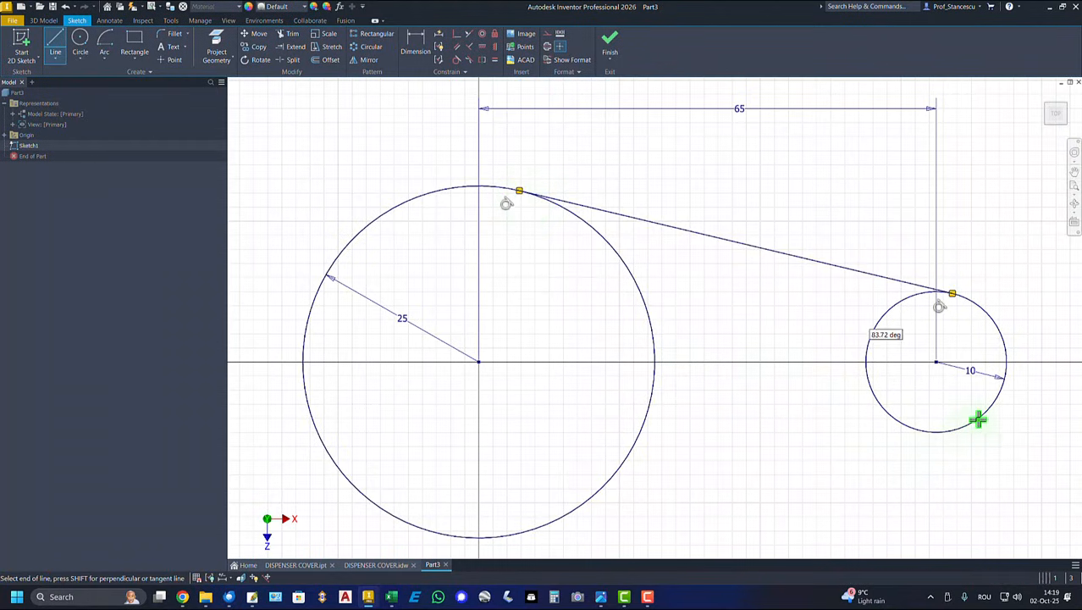
drag(975, 421, 525, 531)
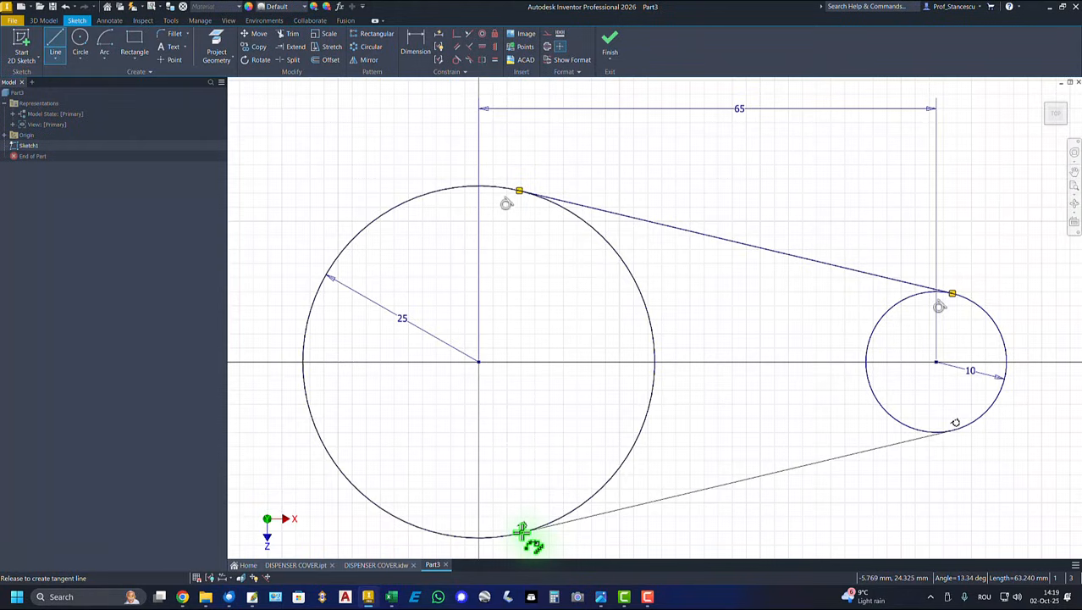
drag(523, 531, 521, 532)
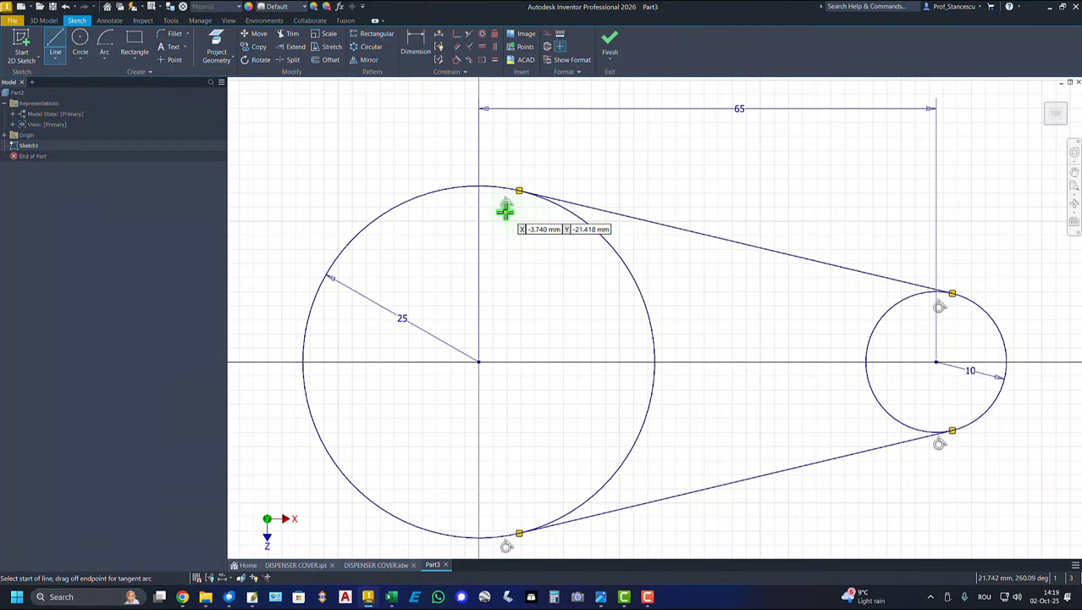
right_click(967, 141)
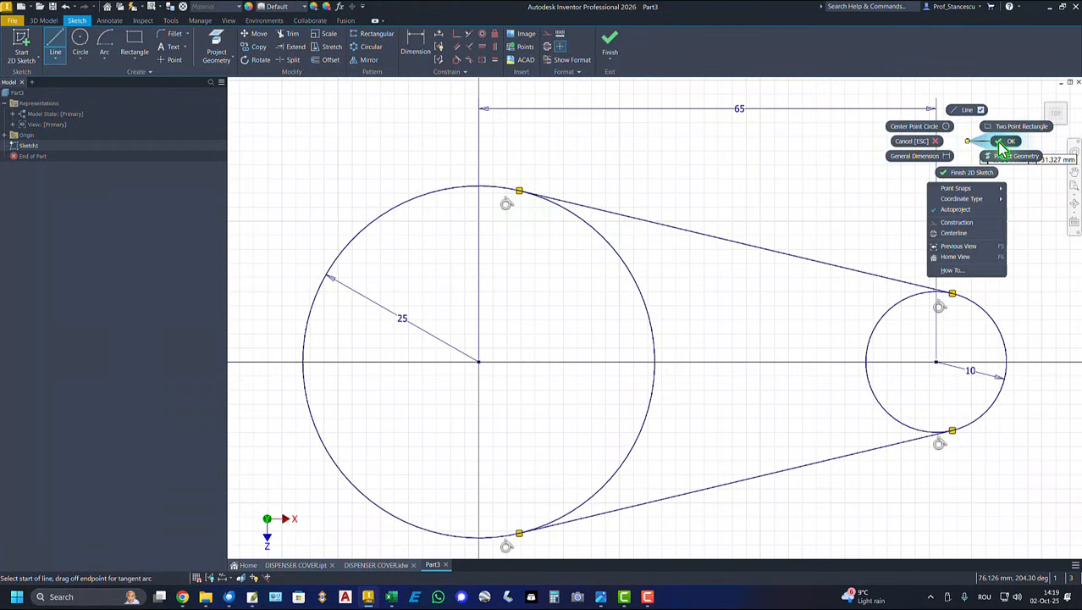
click(1008, 142)
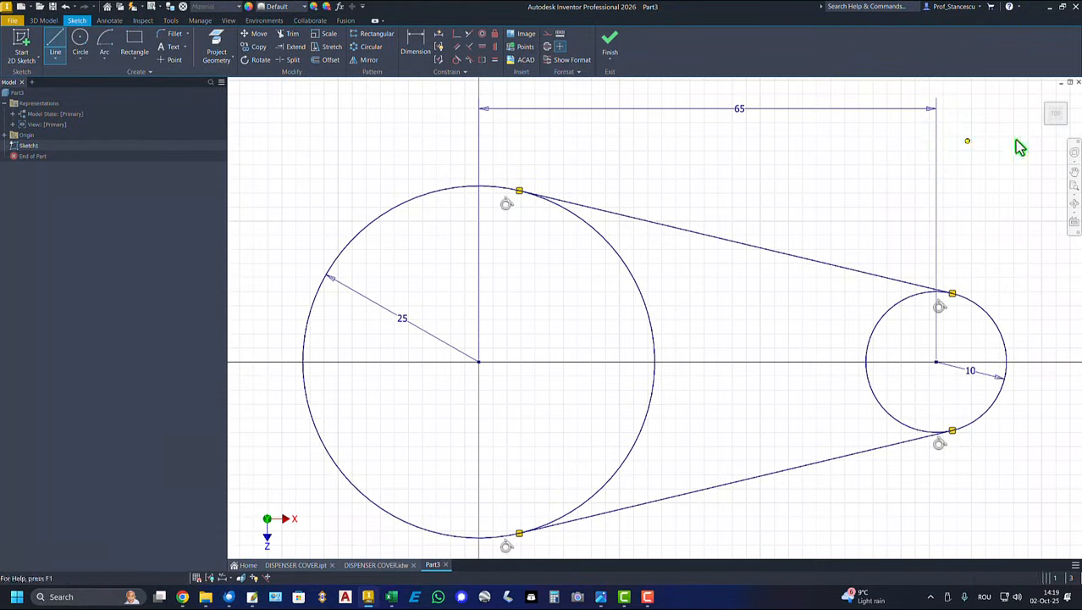
Trim the inner arcs of both circles to leave a closed teardrop outline, and finish the sketch
click(288, 35)
click(625, 261)
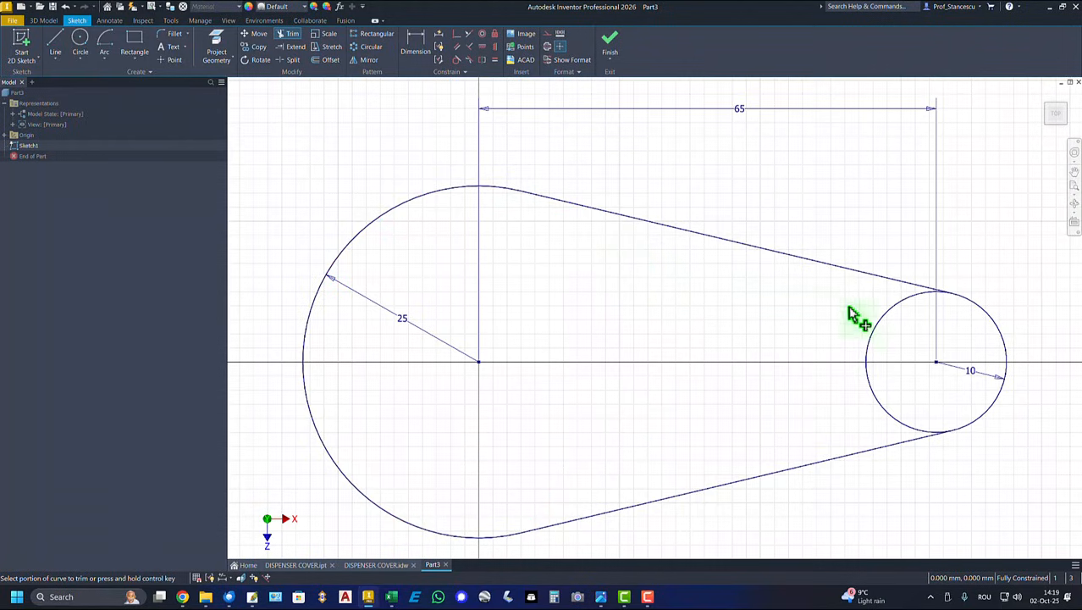
click(907, 309)
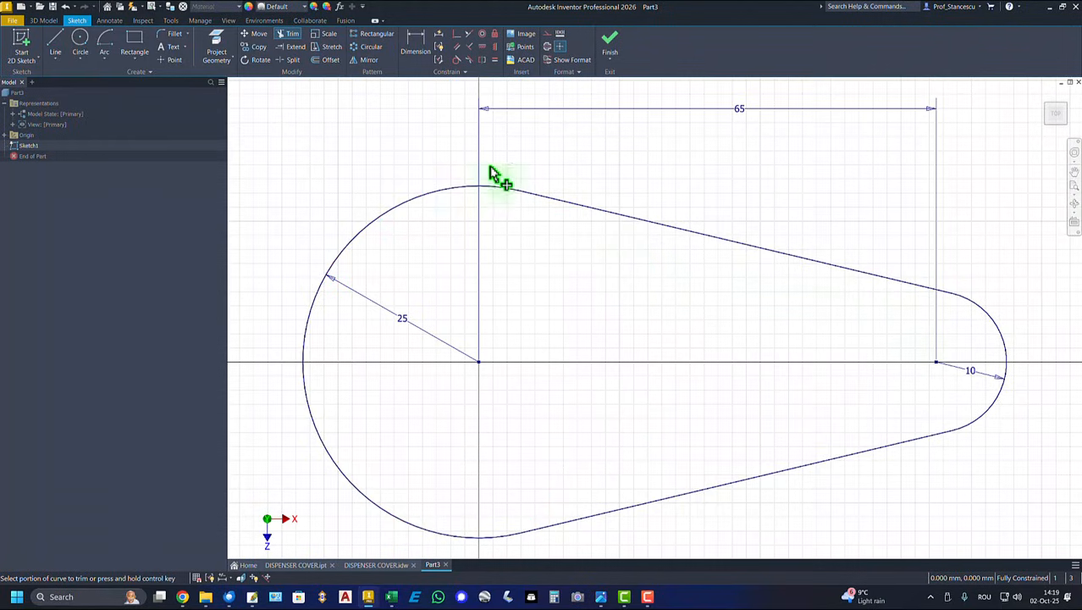
right_click(415, 129)
click(438, 123)
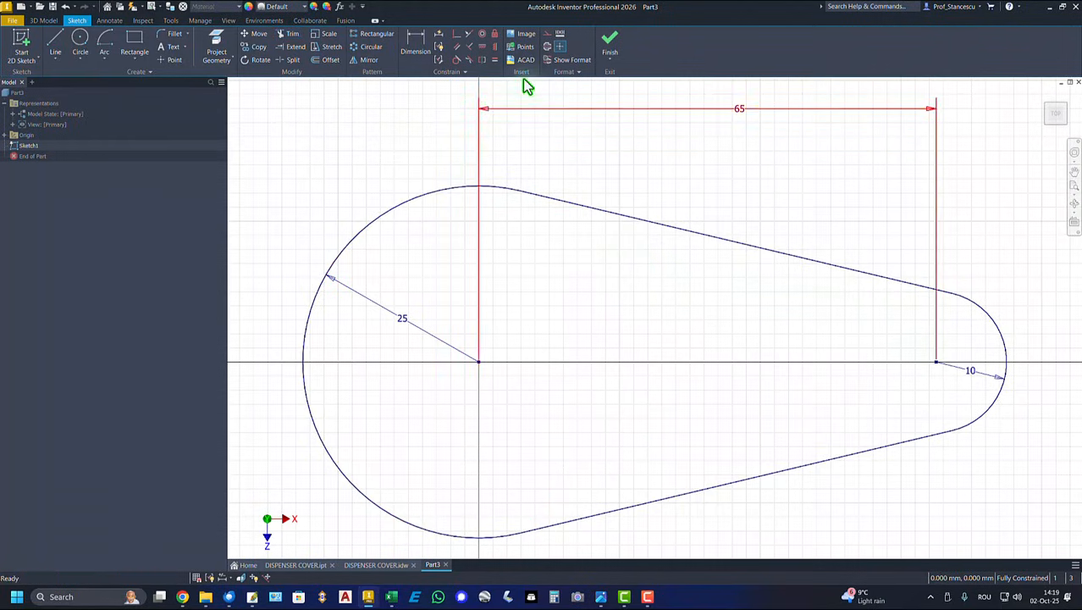
click(610, 49)
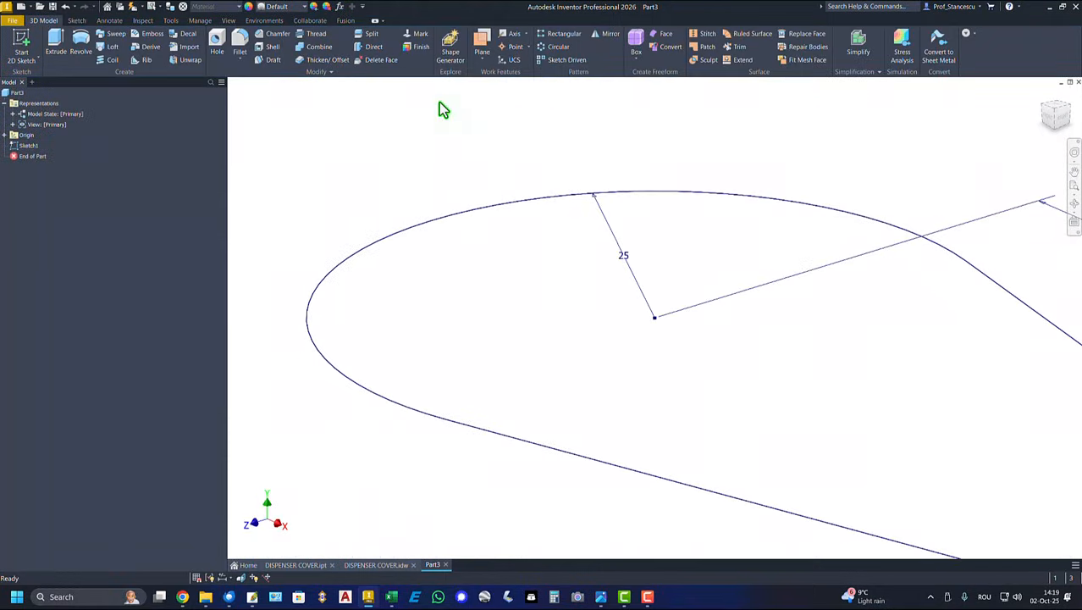
Extrude the closed teardrop profile 18 mm upward as a new solid
key(F6)
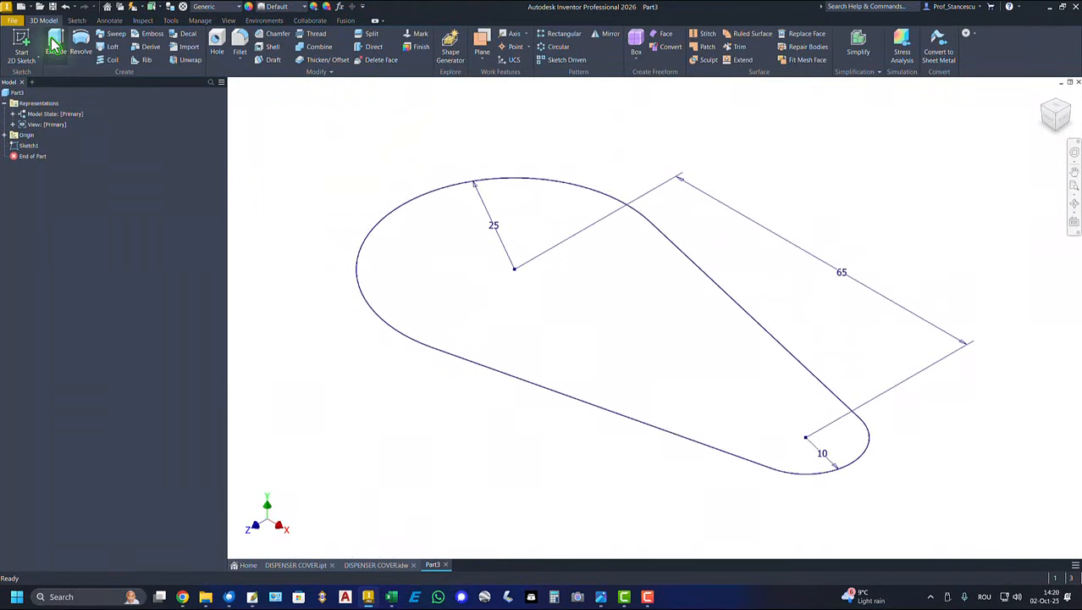
click(56, 43)
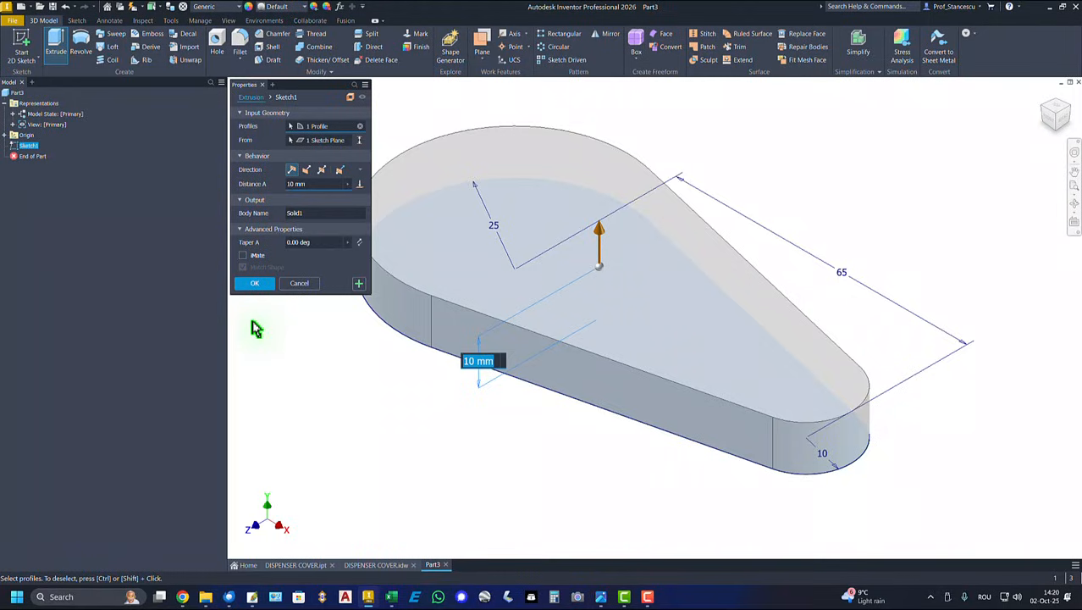
text(18)
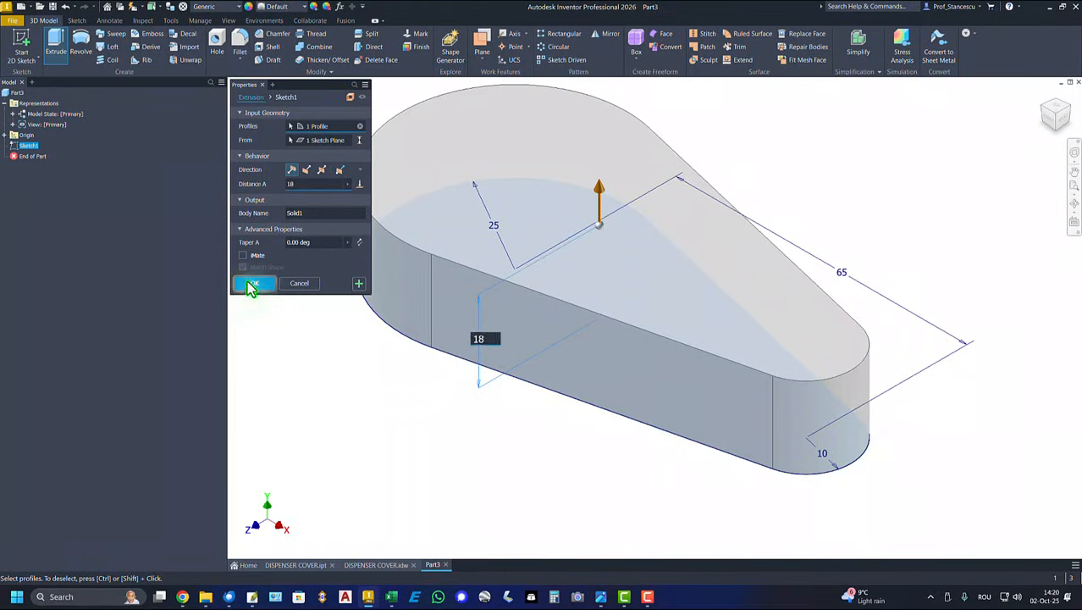
click(254, 283)
key(F6)
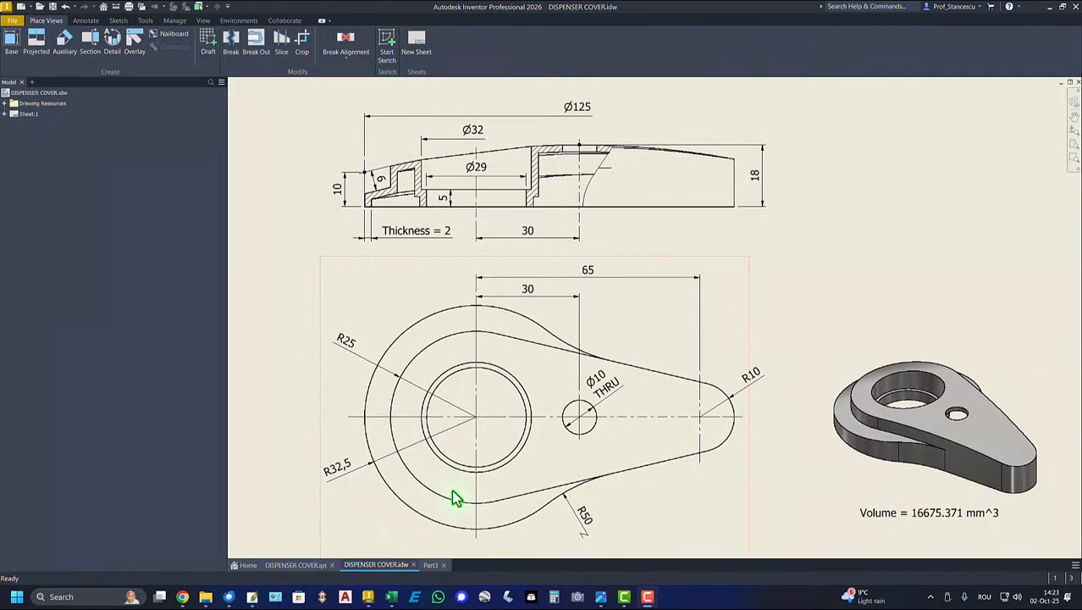
Examine the finished DISPENSER COVER model from several sides and check the dimensions of its curved top in the drawing
click(296, 565)
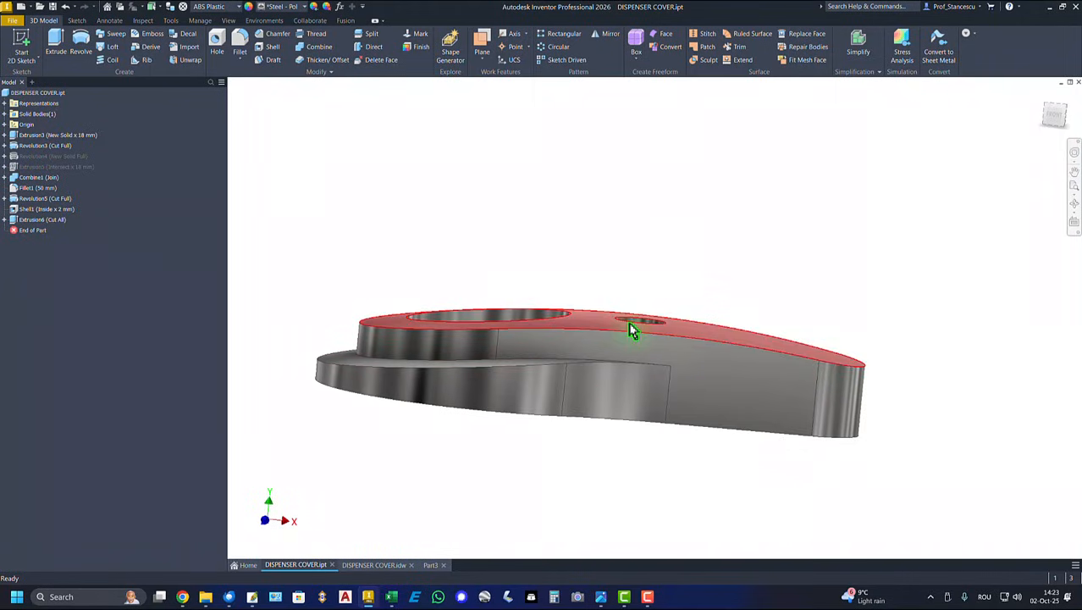
shift+middle_drag(633, 329, 623, 310)
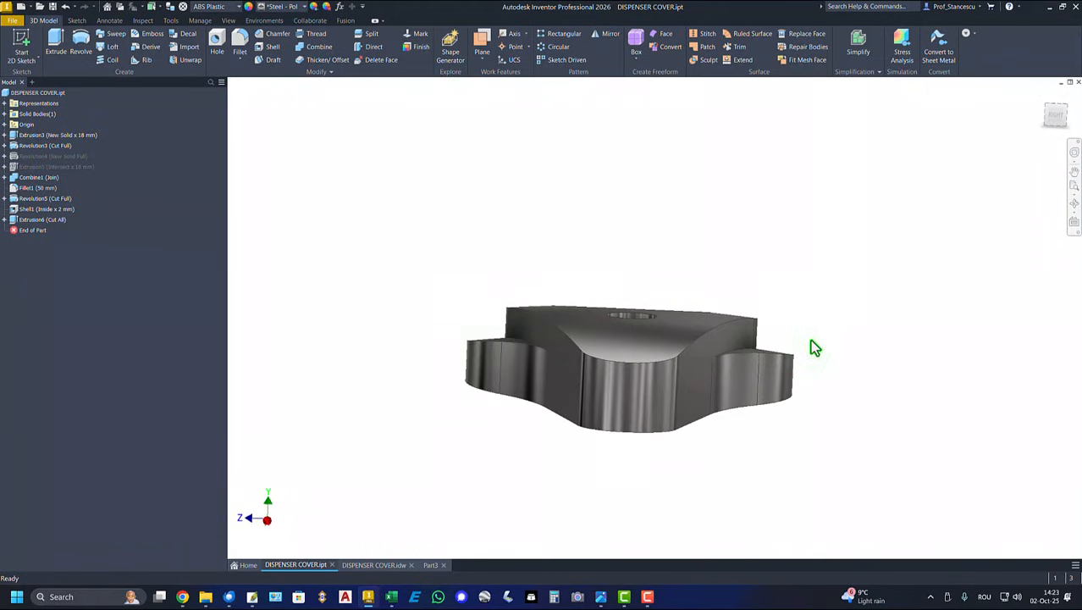
shift+middle_drag(814, 346, 700, 211)
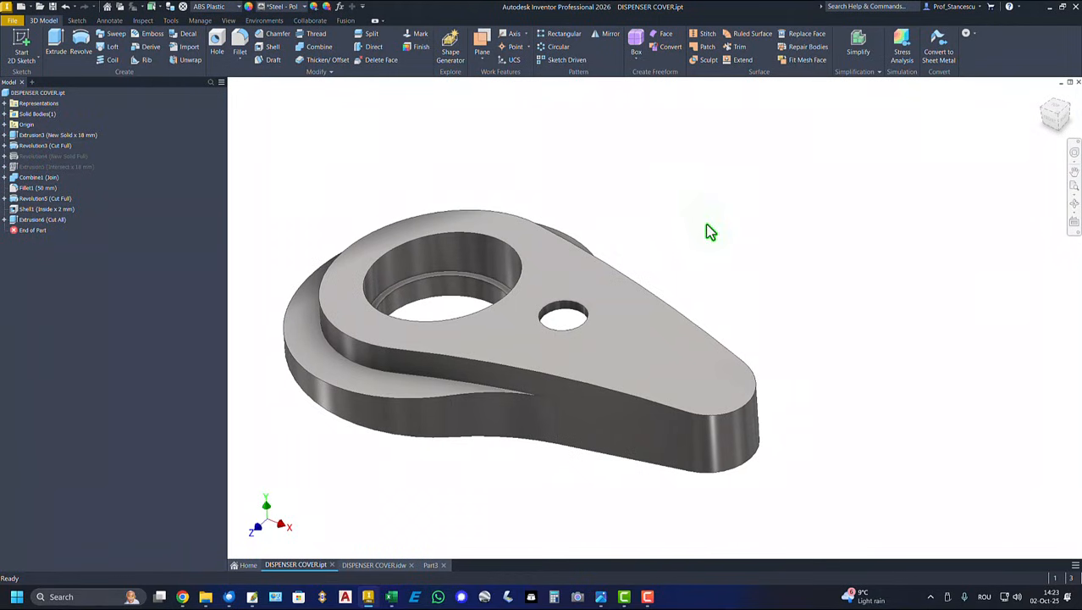
key(F6)
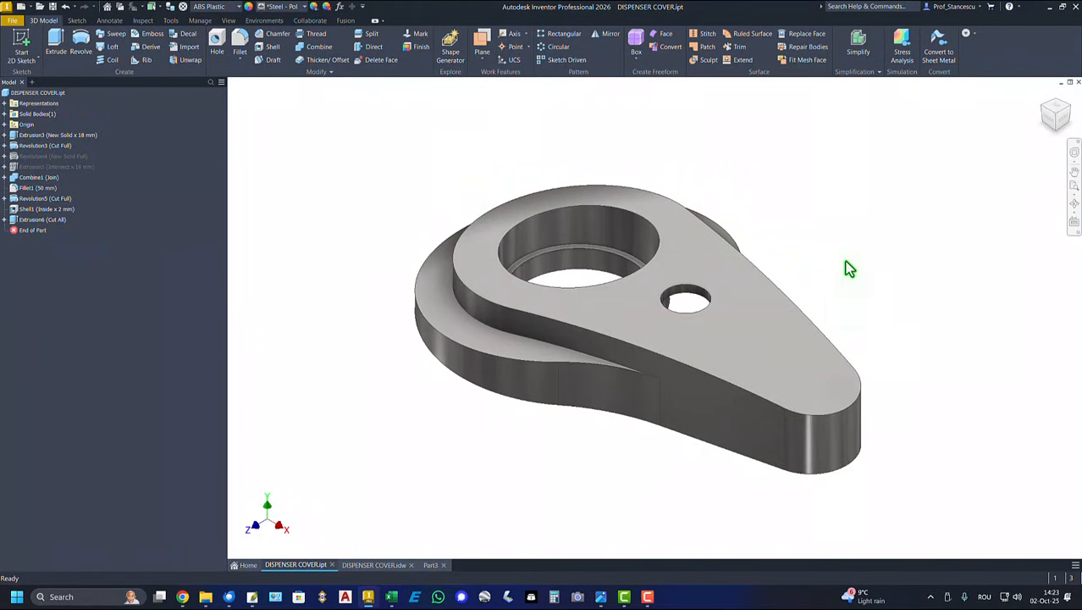
click(387, 567)
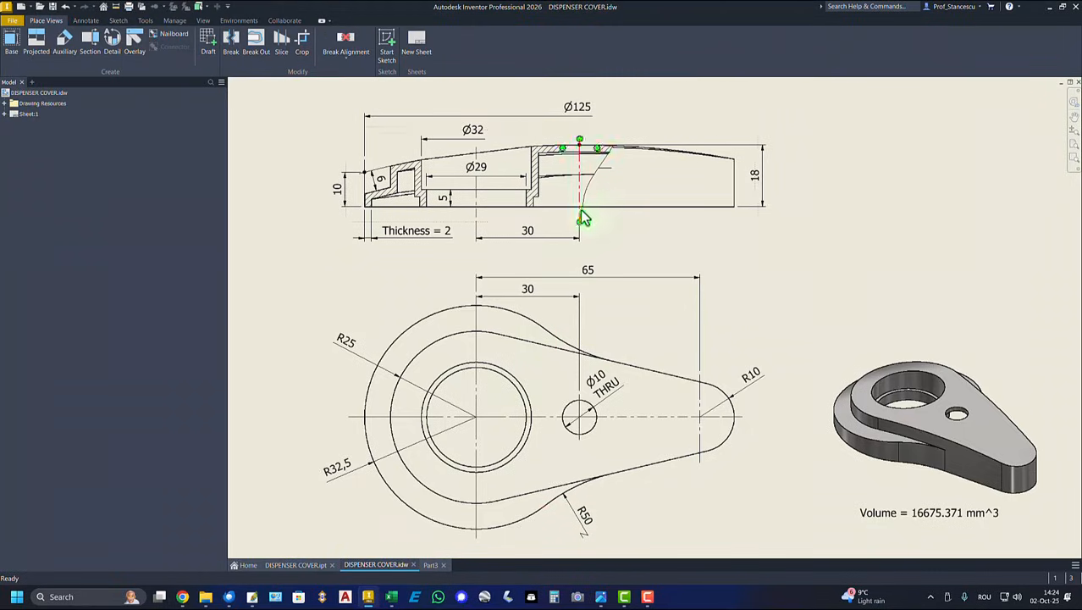
click(521, 238)
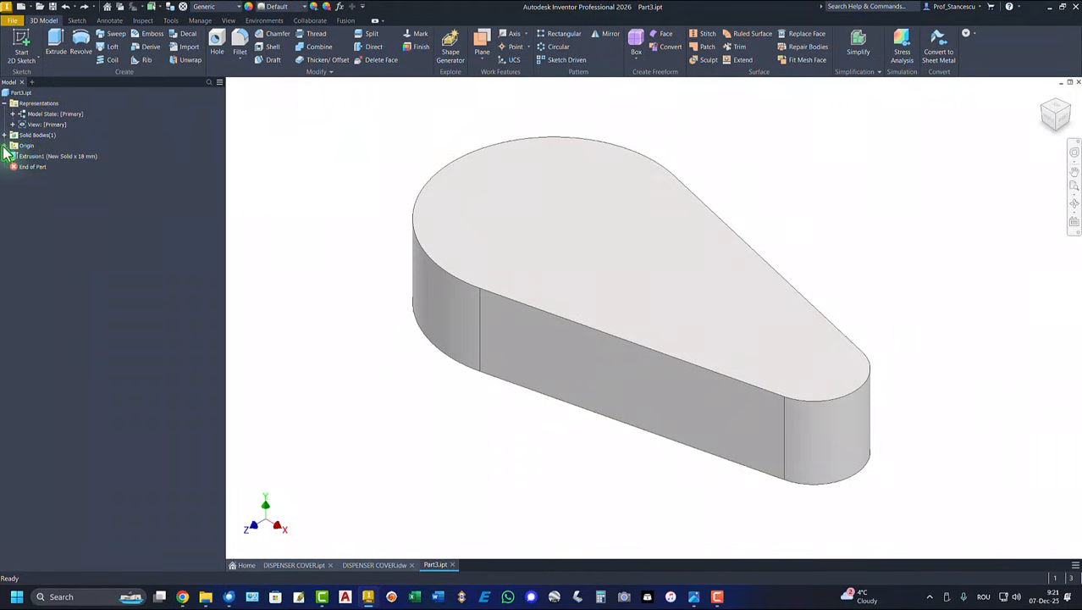
In Part3, start a sketch on the XY plane, slice the graphics, and project the upper and lower edges of the large rounded end
click(4, 145)
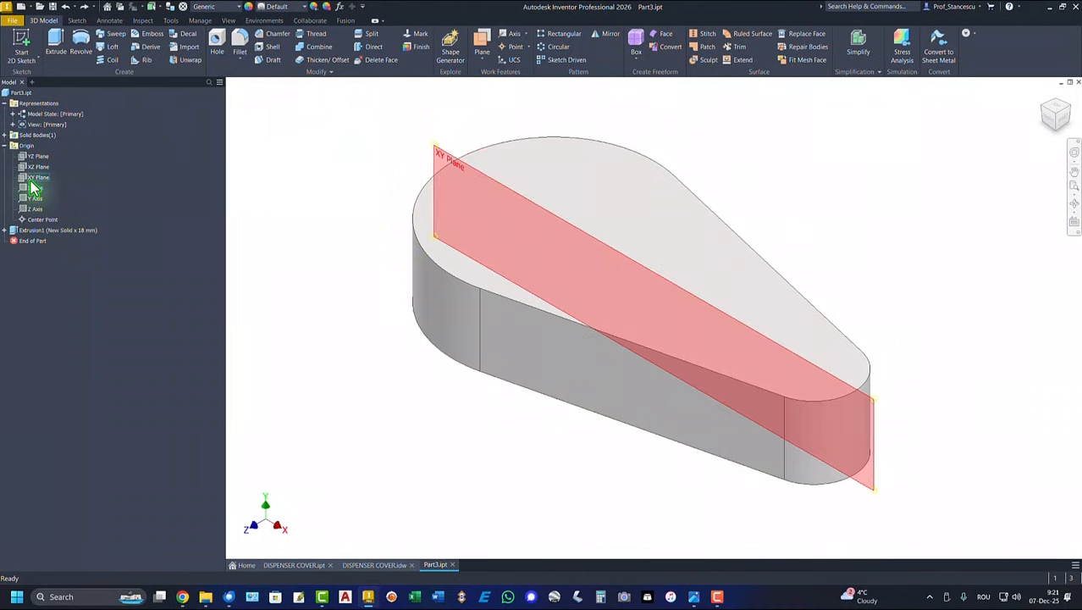
click(37, 177)
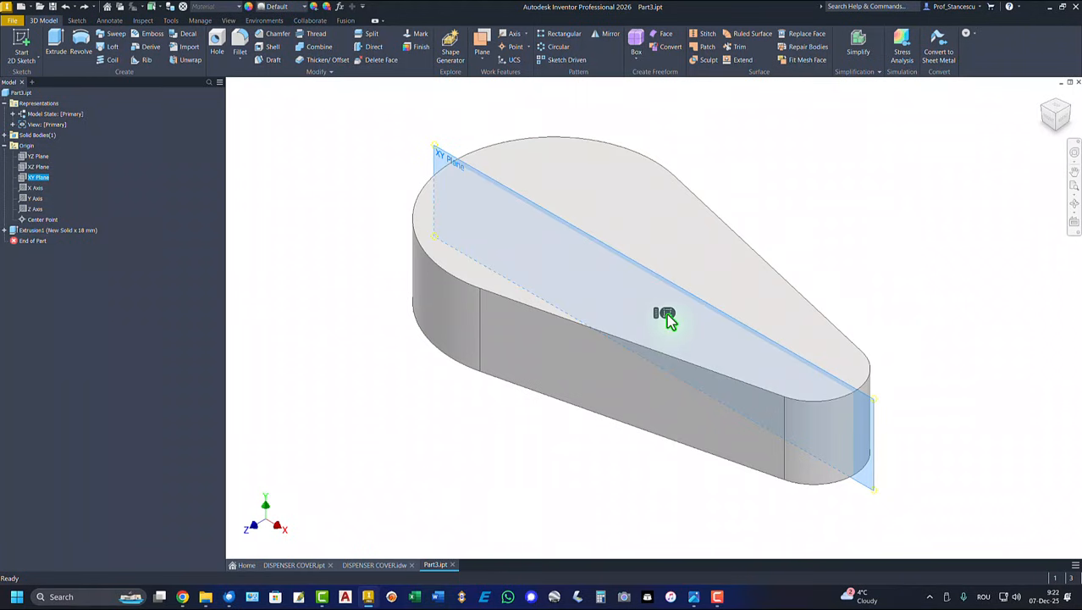
click(664, 312)
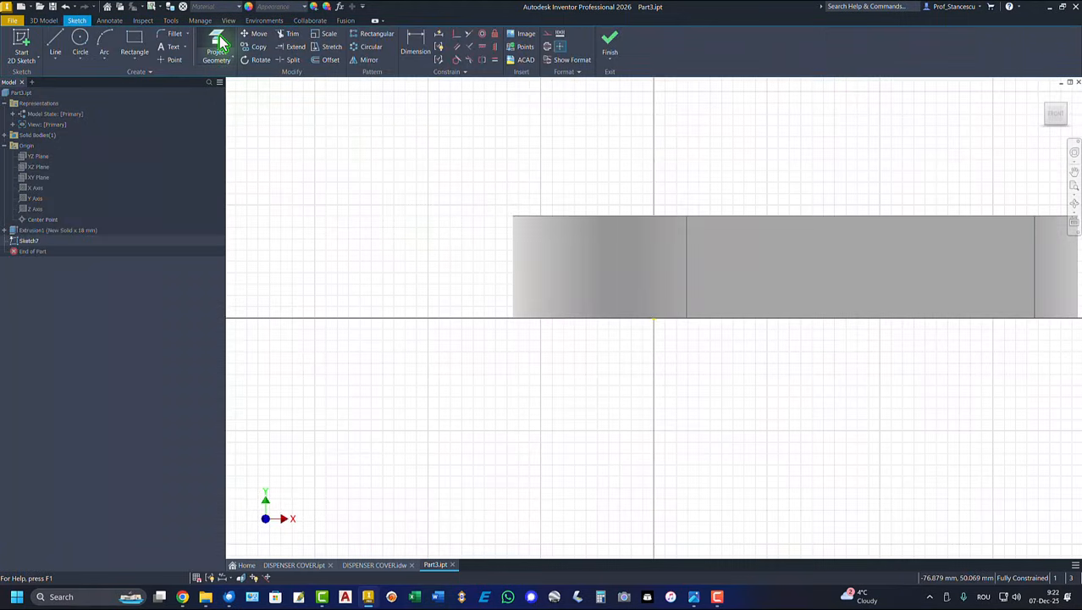
click(217, 44)
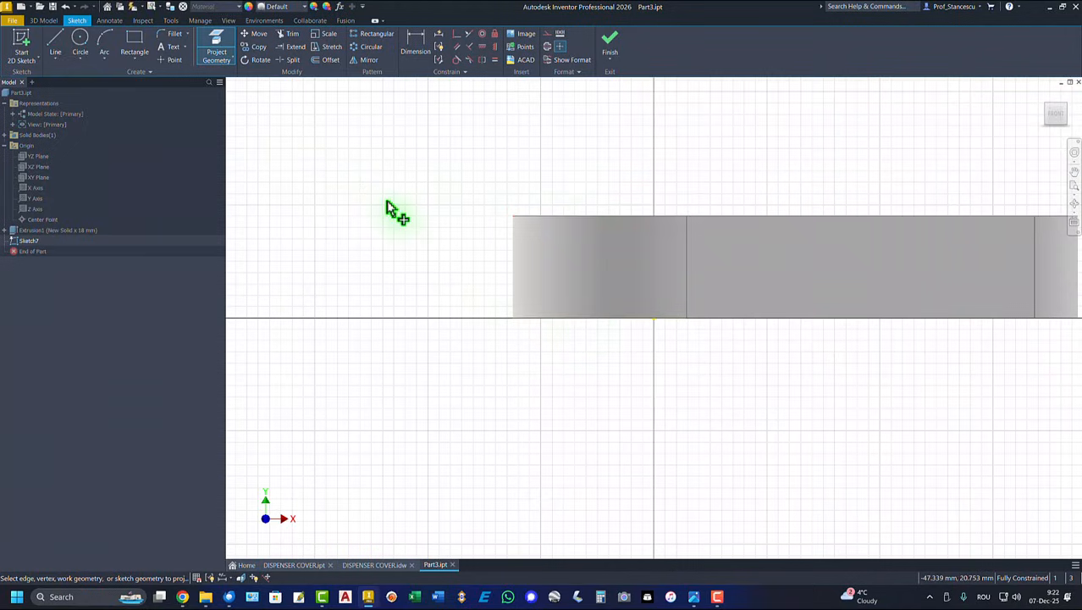
key(F7)
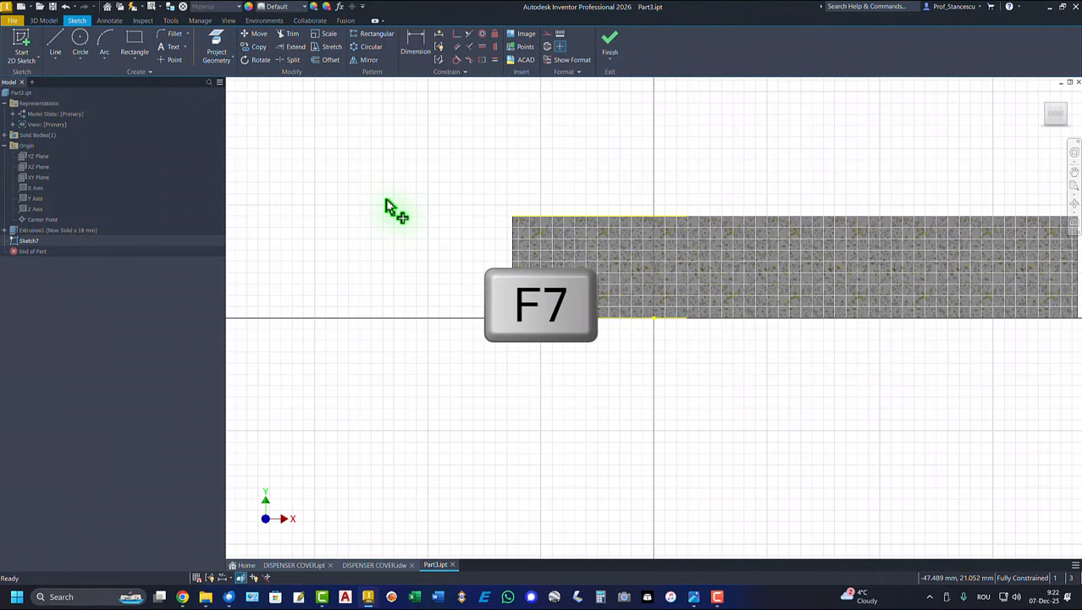
key(Home)
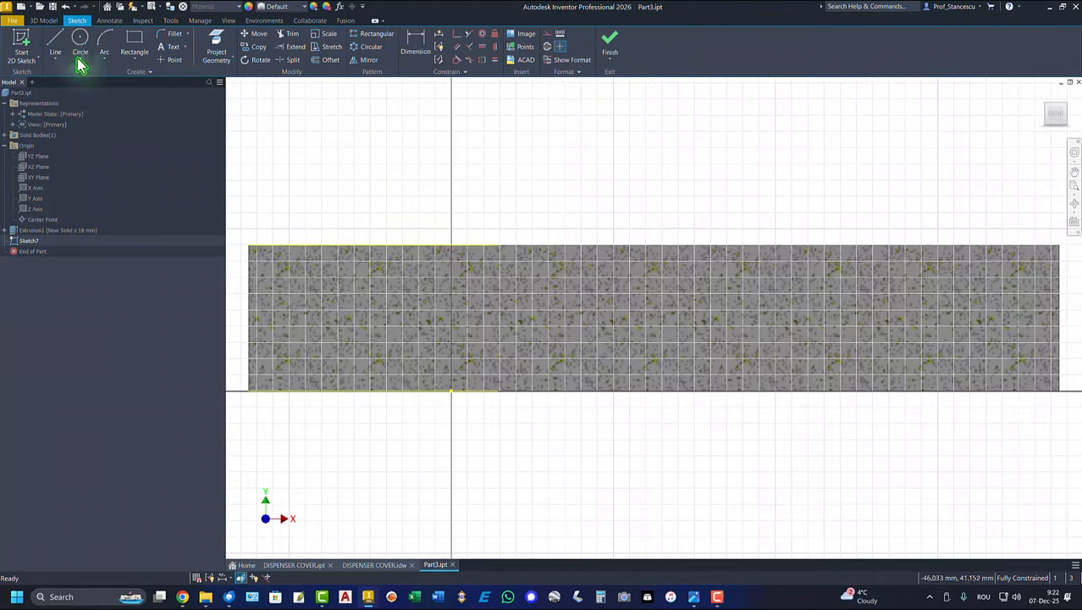
Draw a vertical line across the body's full 18 mm height, about 4 mm from the origin towards the small end
click(55, 41)
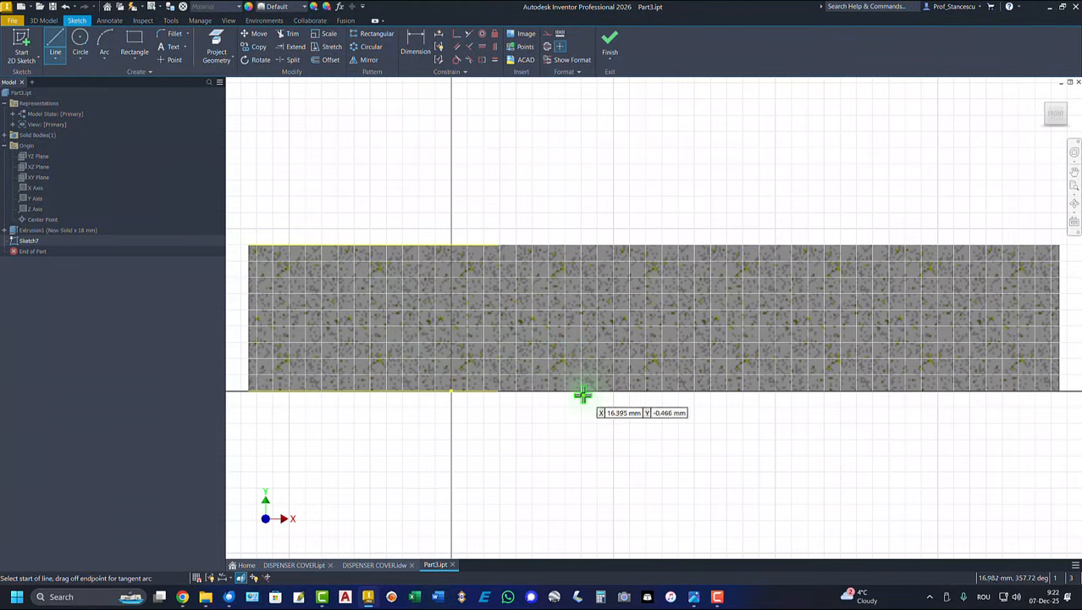
click(483, 391)
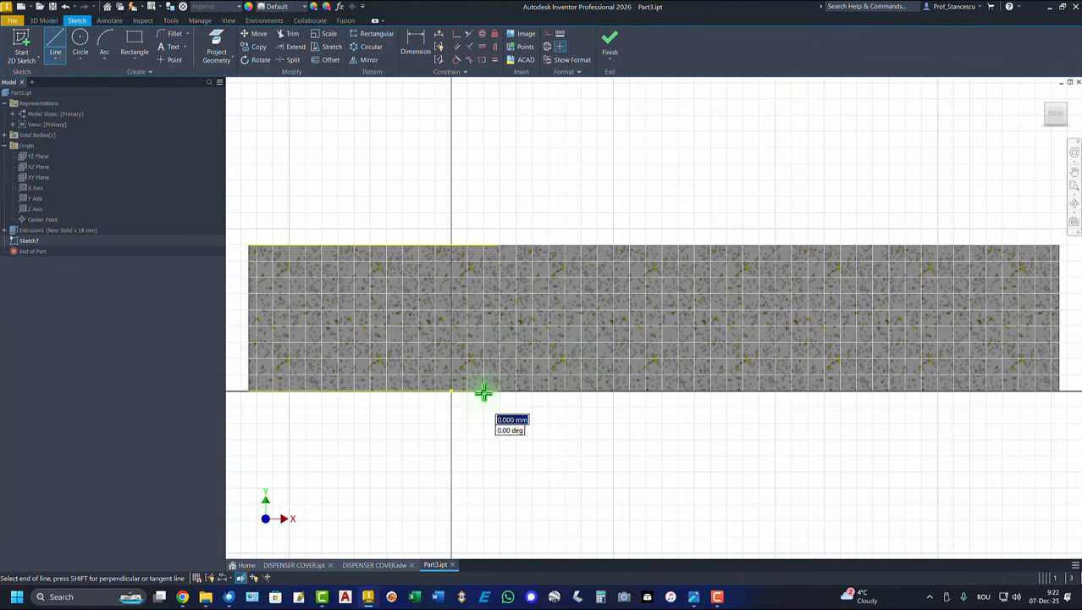
double_click(482, 246)
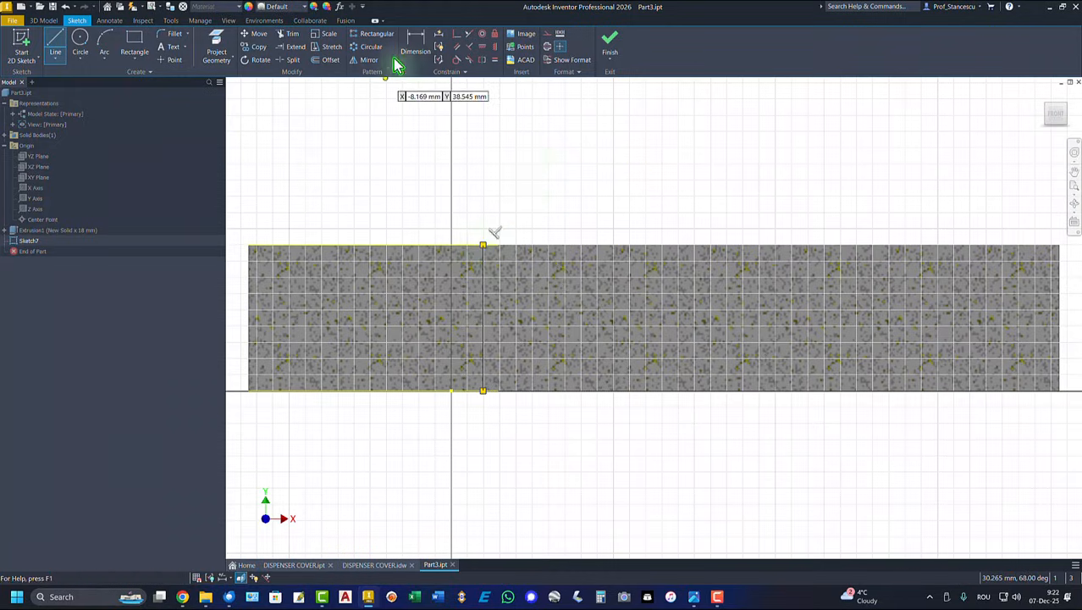
Dimension the horizontal distance from the origin to the vertical line and set it to 30 mm
click(415, 46)
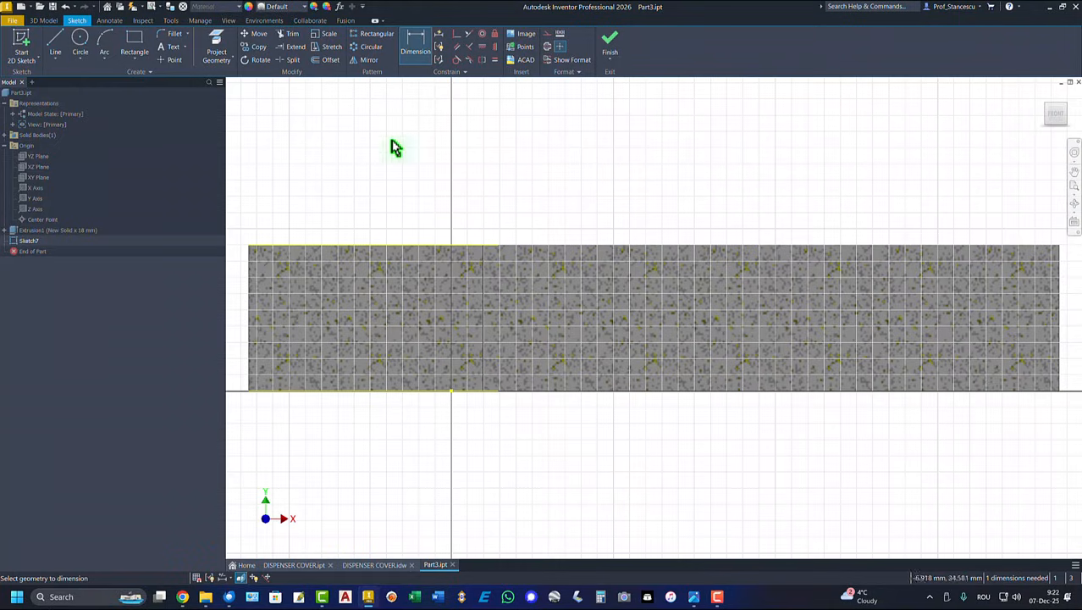
click(482, 364)
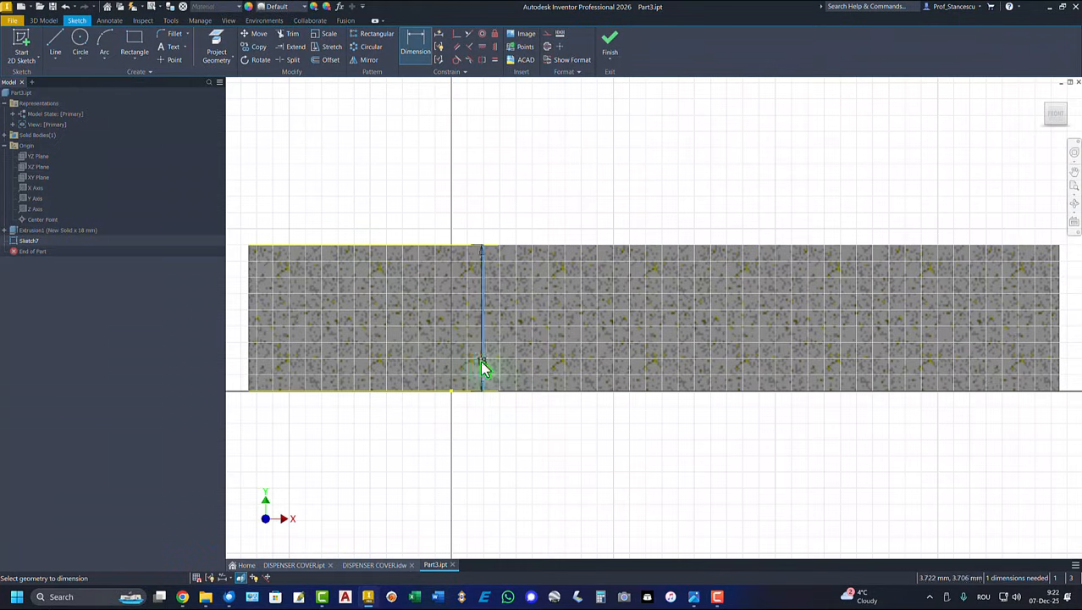
click(452, 393)
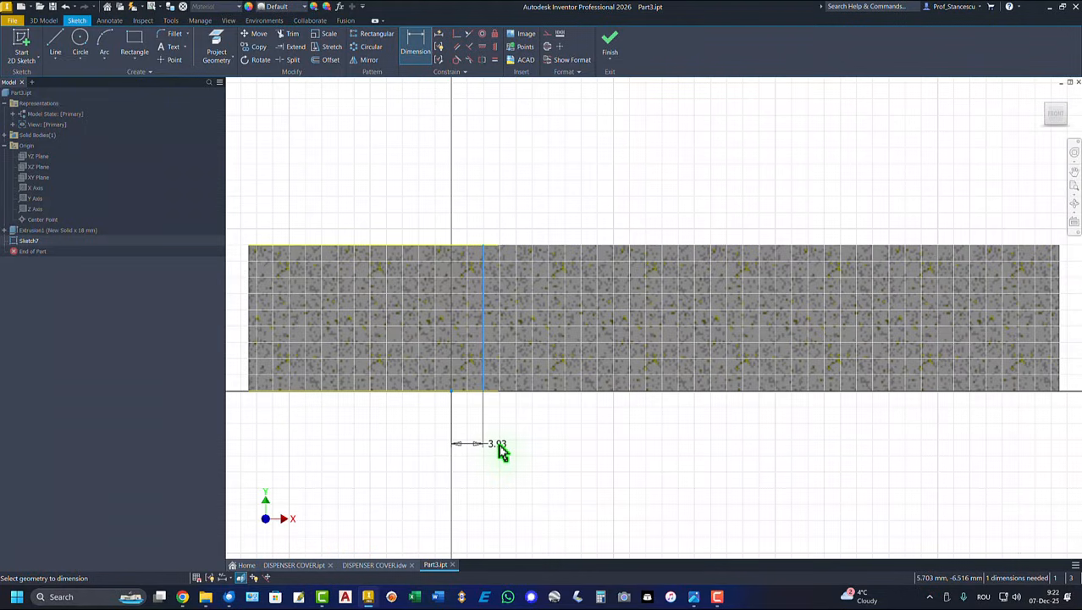
click(494, 447)
text(30)
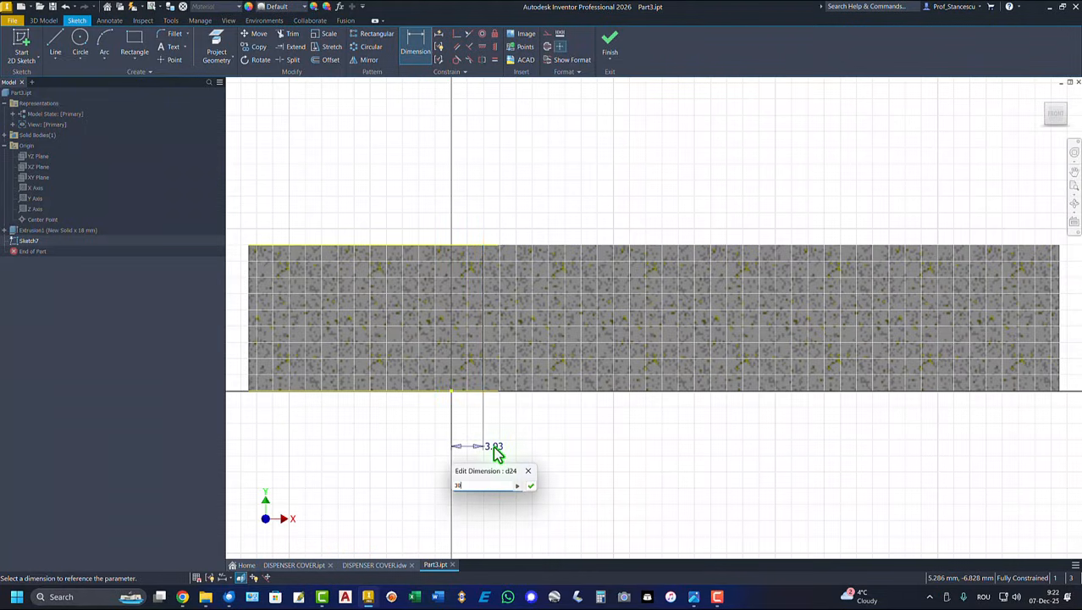
key(Return)
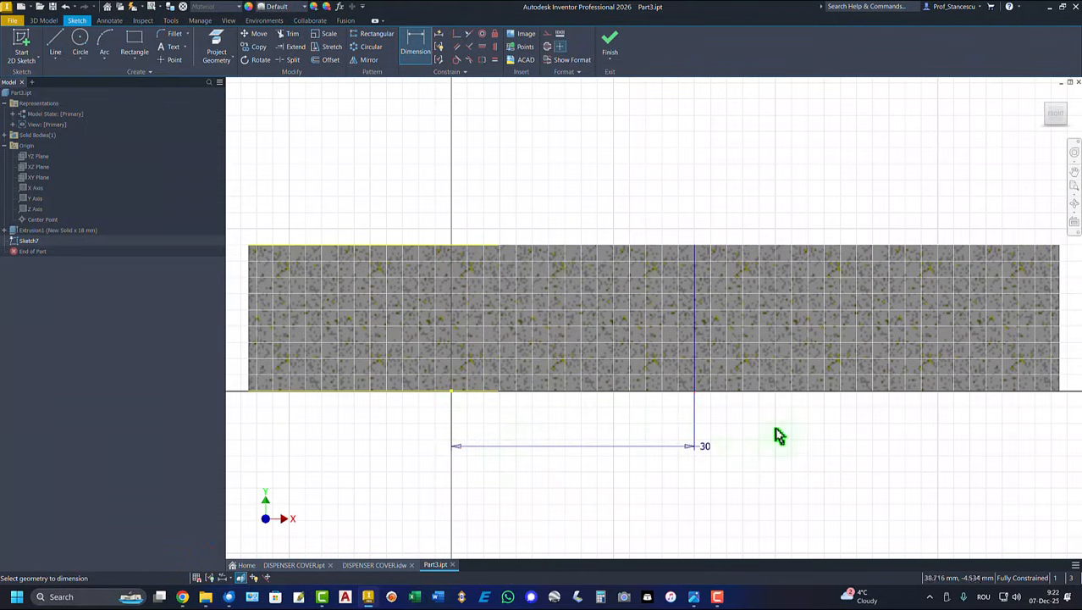
right_click(780, 435)
click(806, 434)
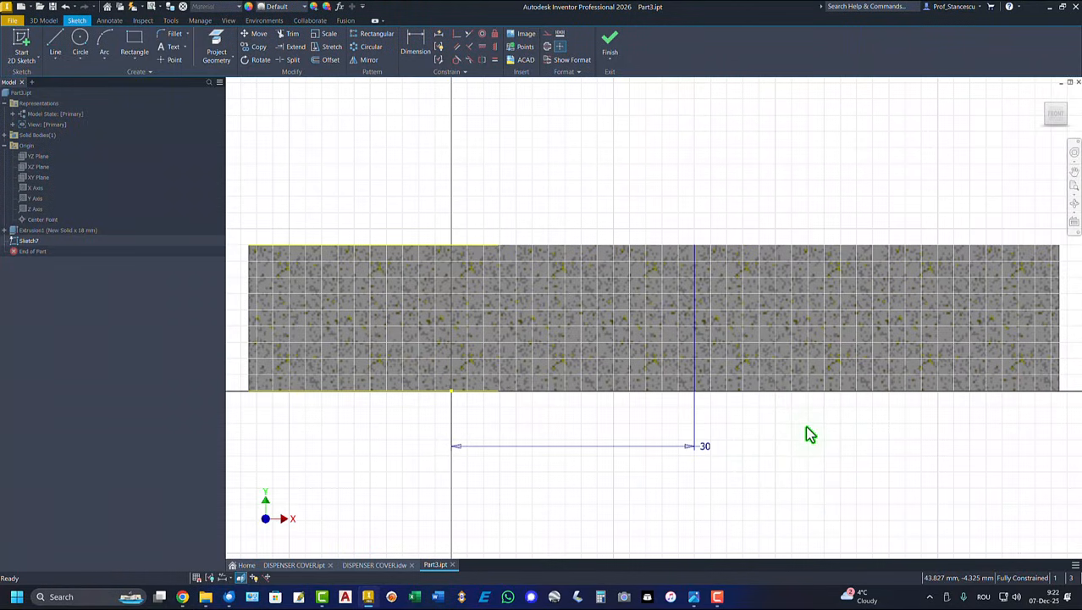
Convert the vertical line at 30 mm into a centerline
click(690, 337)
right_click(640, 180)
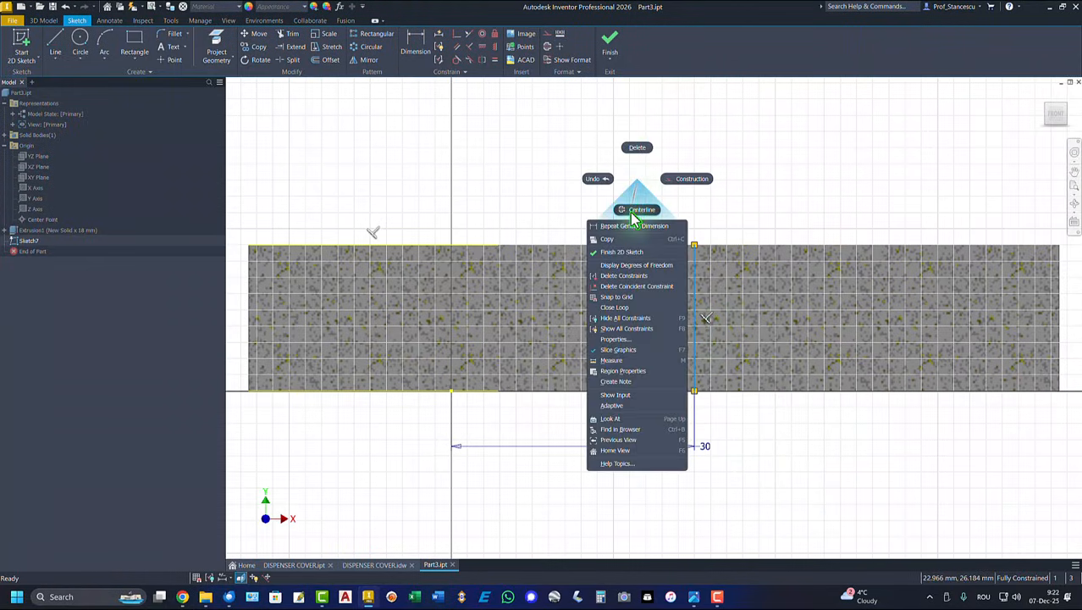
click(597, 181)
Draw an arc from the centerline's upper end past the large end, falling about 7 mm, and close it with vertical and horizontal lines
middle_drag(631, 174, 759, 169)
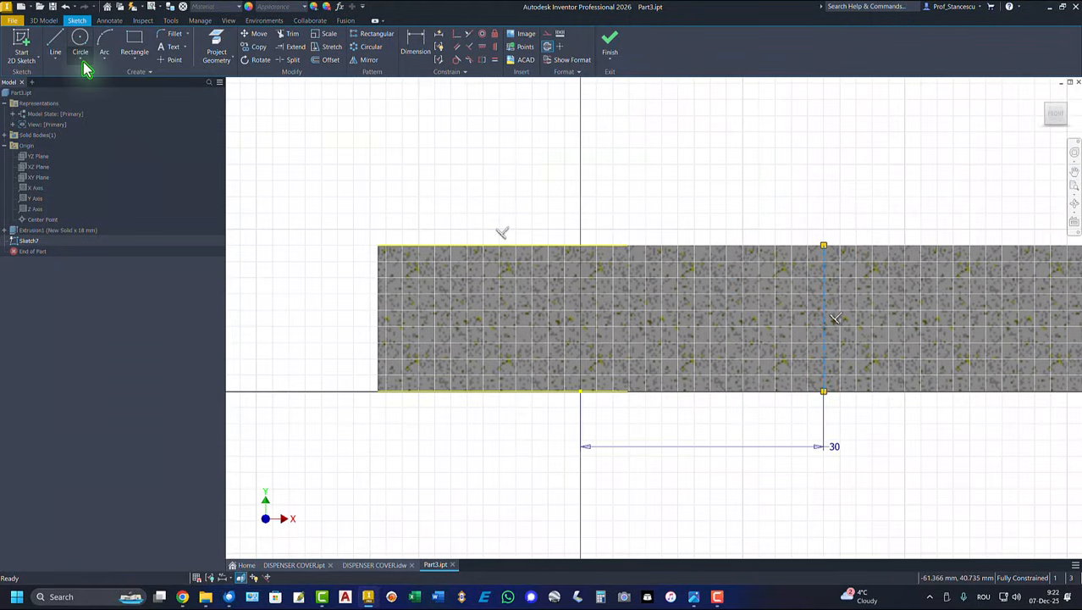
click(54, 42)
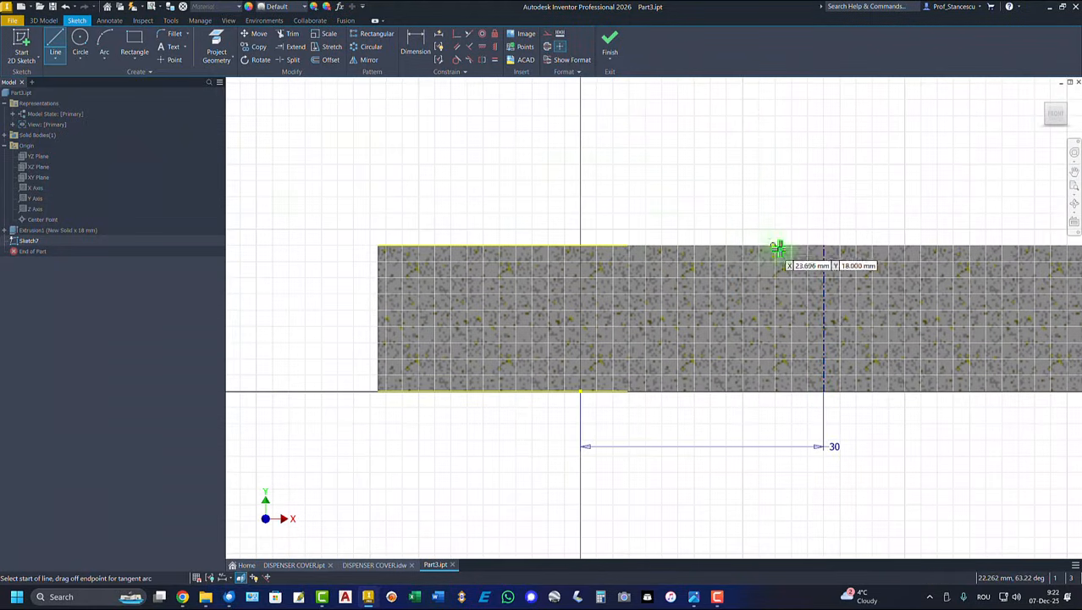
click(825, 246)
drag(825, 245, 318, 303)
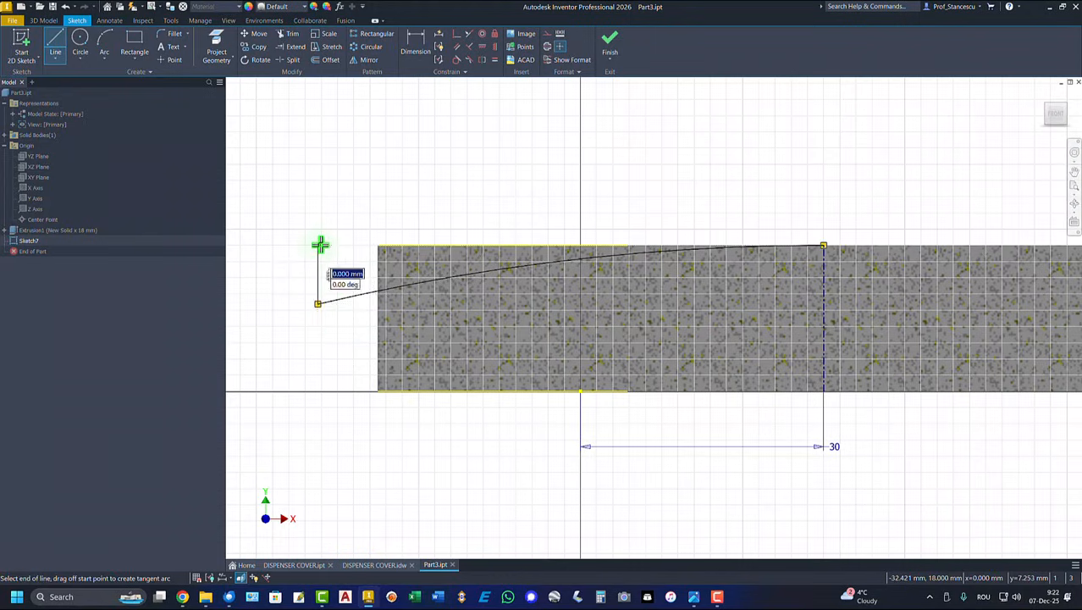
right_click(381, 191)
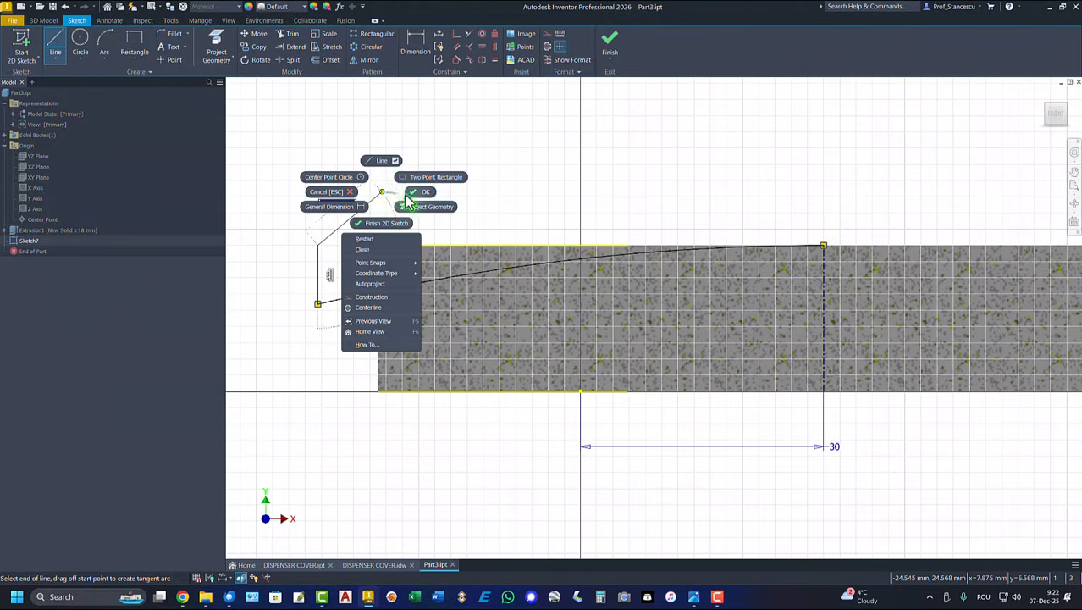
click(362, 249)
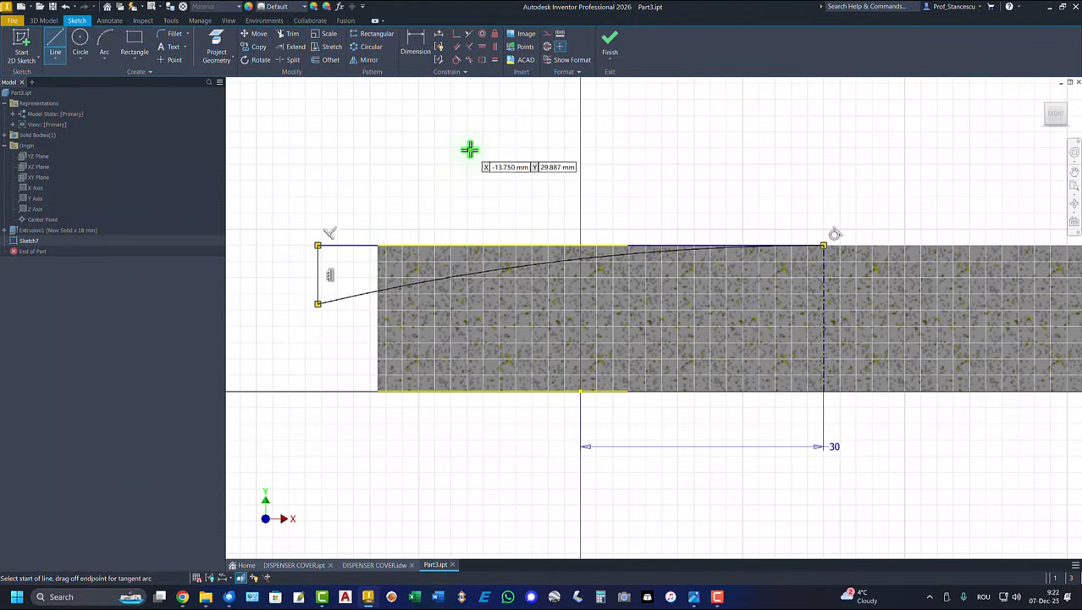
Dimension the profile's outer vertical edge about the centerline as a 125 mm diameter
click(415, 44)
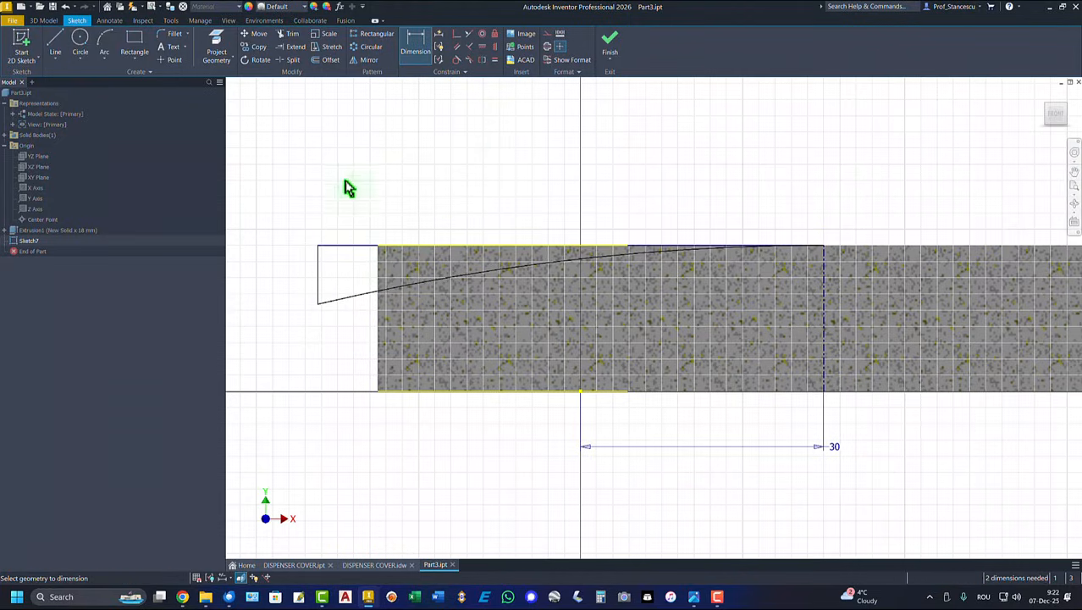
click(320, 263)
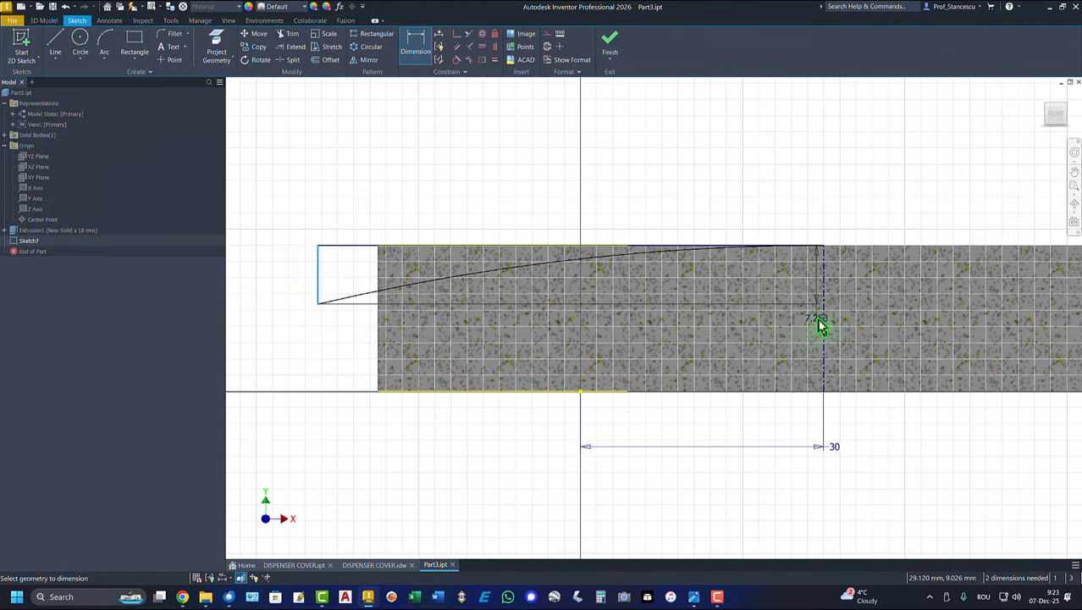
click(823, 324)
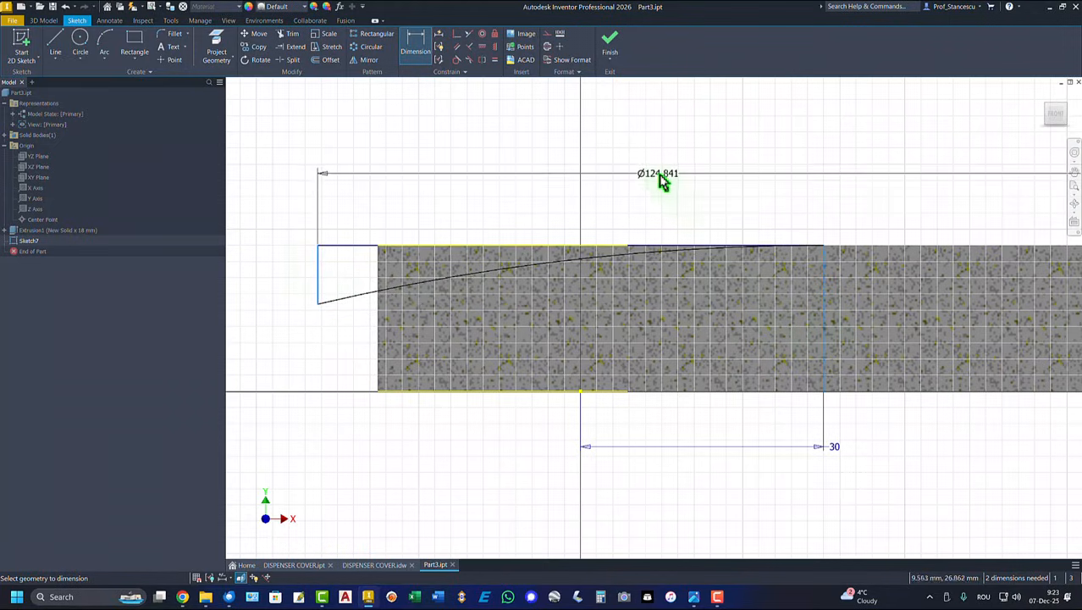
click(658, 174)
text(12)
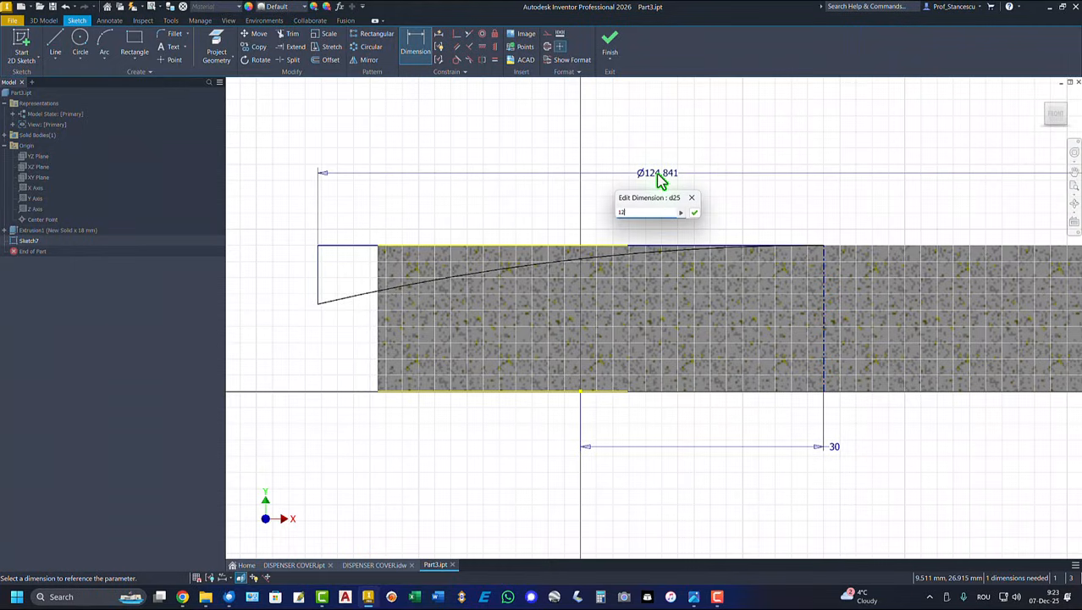
text(5)
key(Return)
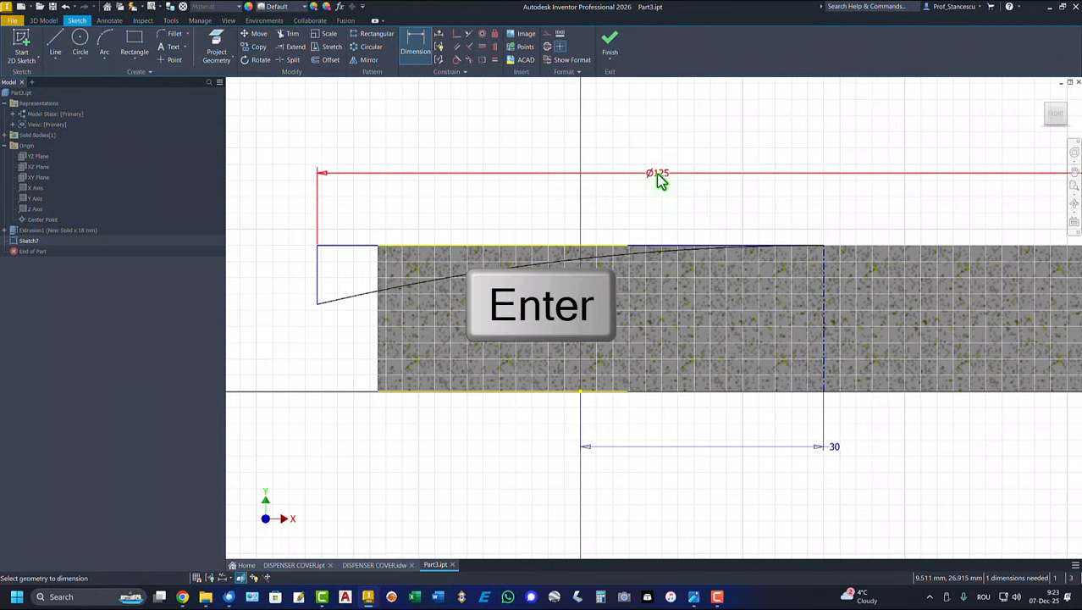
Dimension the height of the arc's outer endpoint above the body's base and set it to 10 mm
click(319, 305)
click(425, 392)
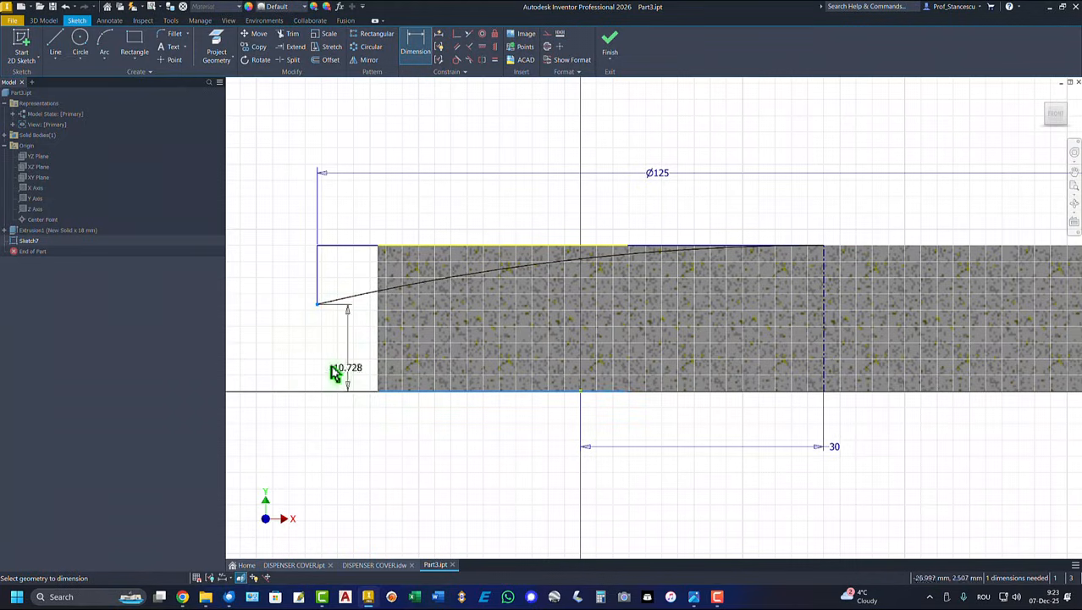
click(295, 356)
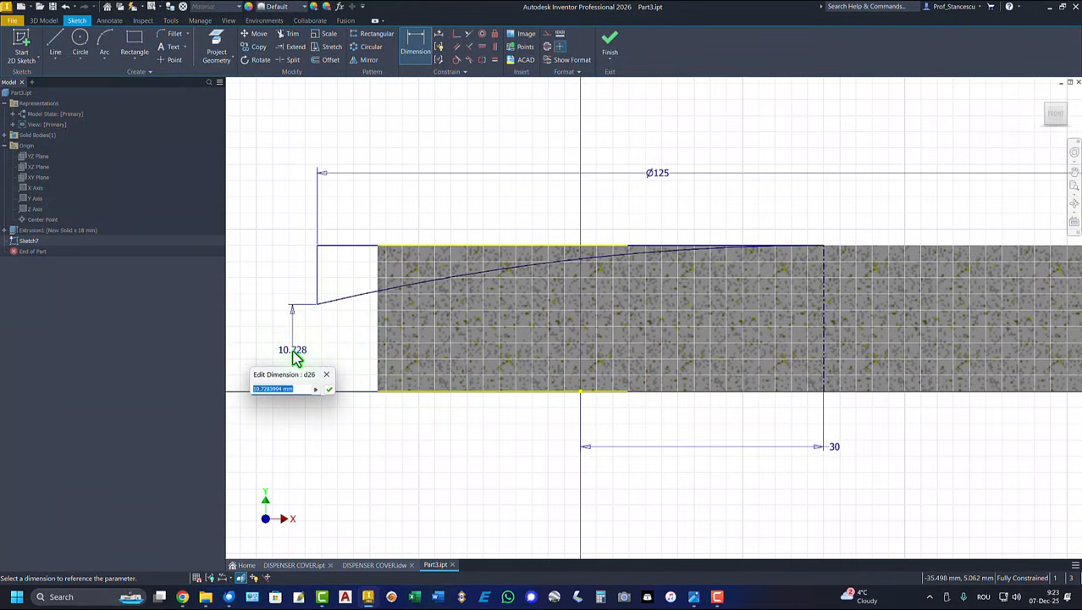
text(10)
key(Return)
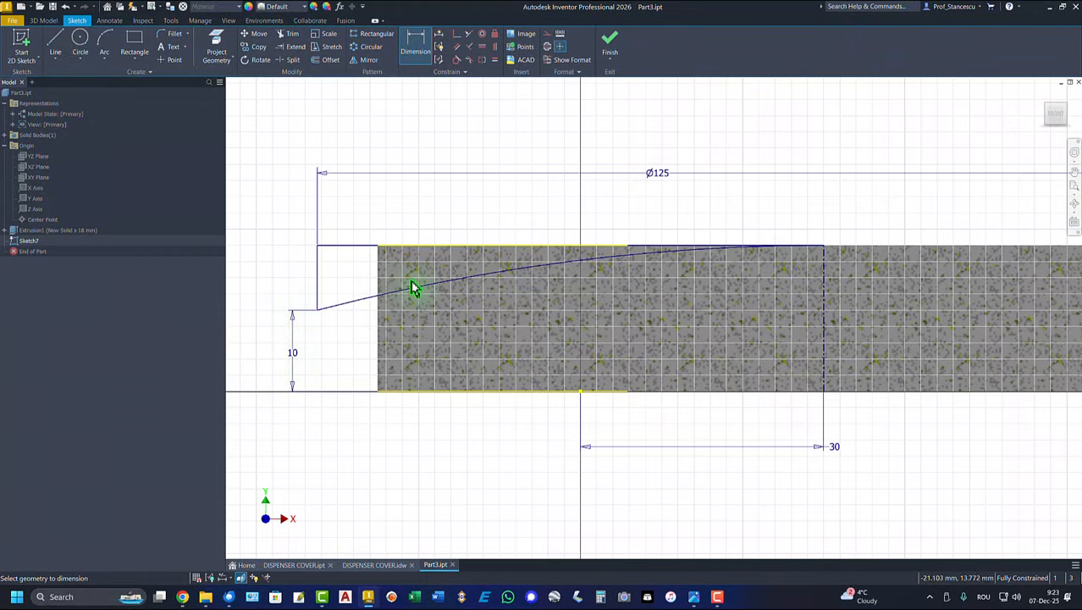
Finish the sketch and revolve the closed profile 360 degrees about the centerline as a cut through the body
click(609, 44)
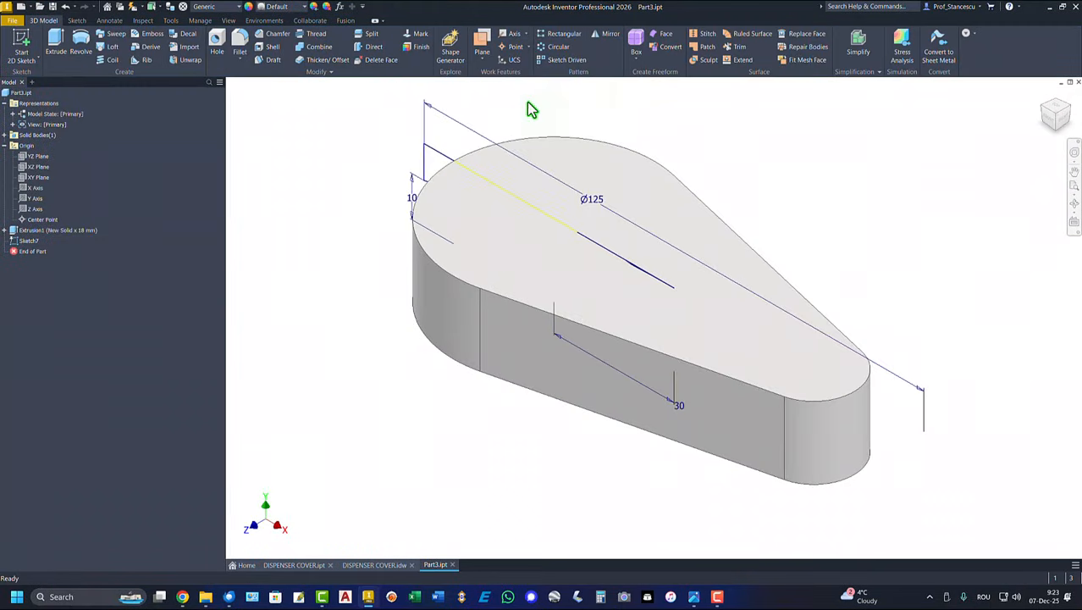
click(80, 43)
click(429, 166)
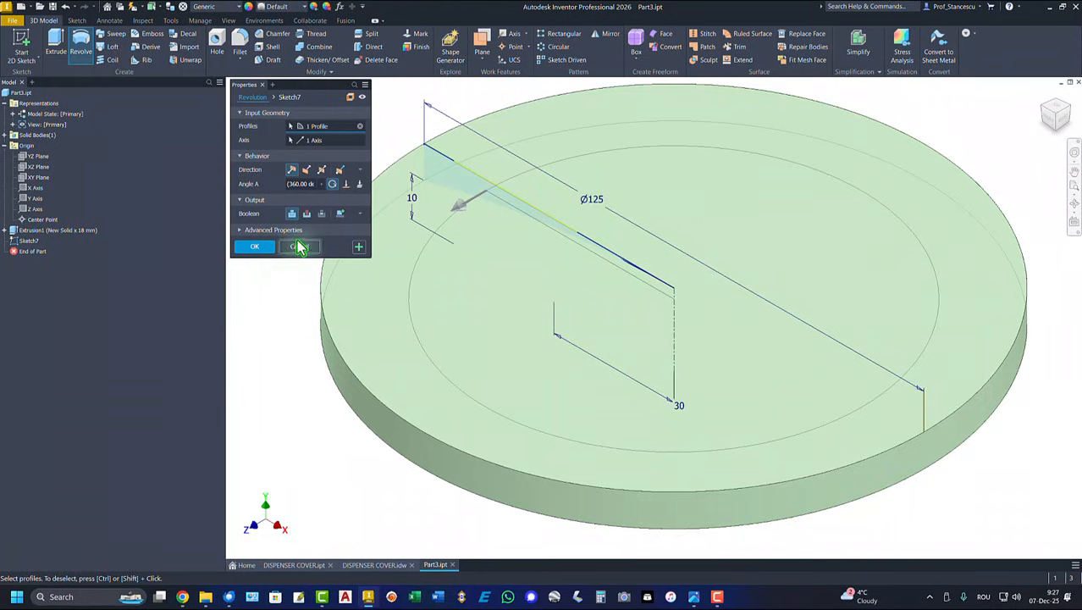
click(307, 214)
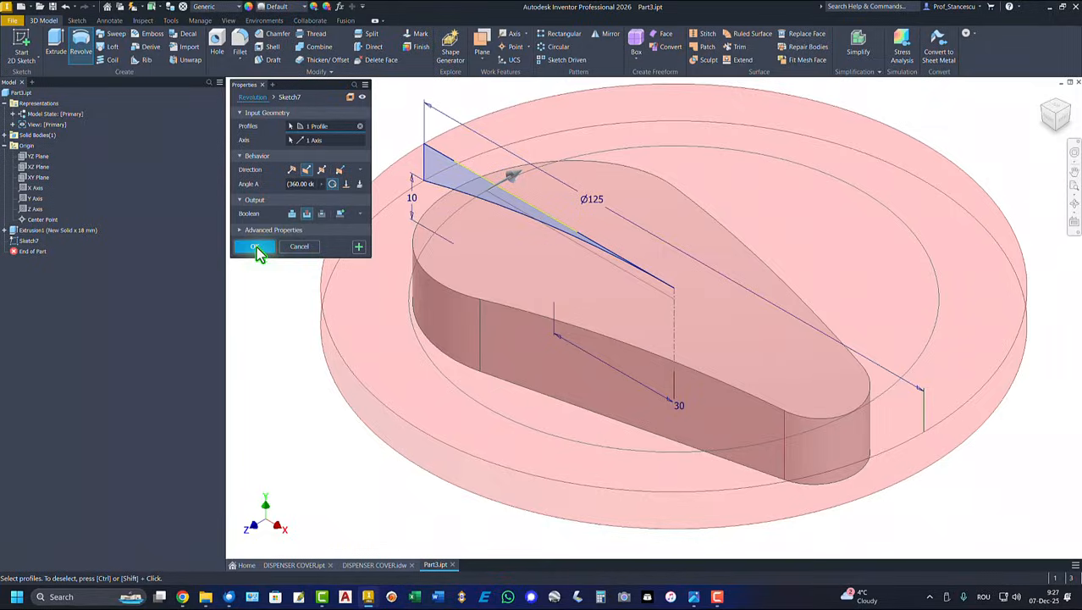
click(256, 246)
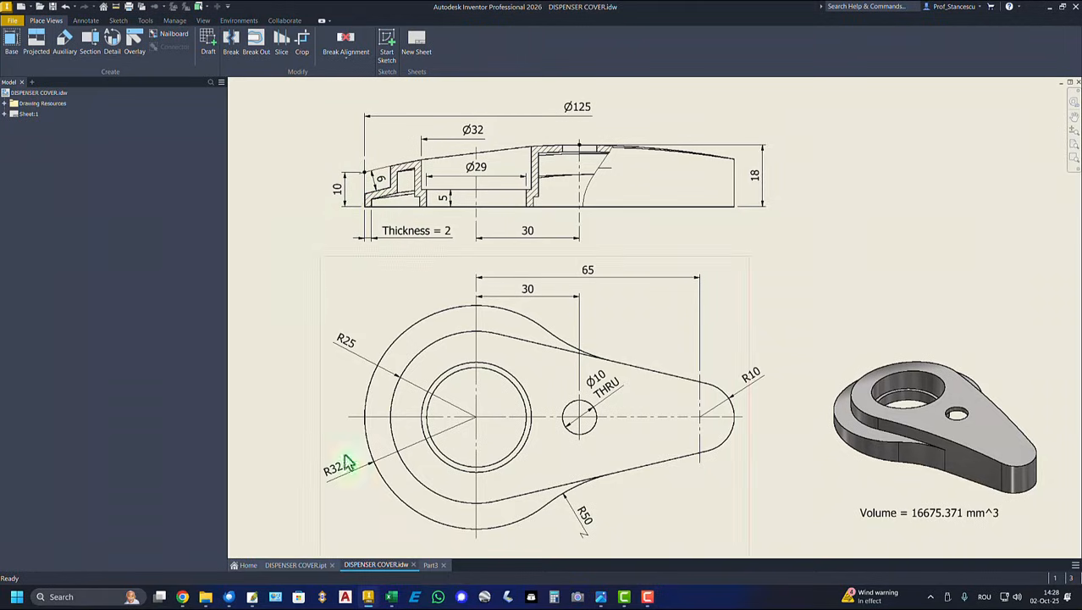
Return from the drawing to Part3 and start a sketch on the XY plane with the body sliced at that plane
click(430, 566)
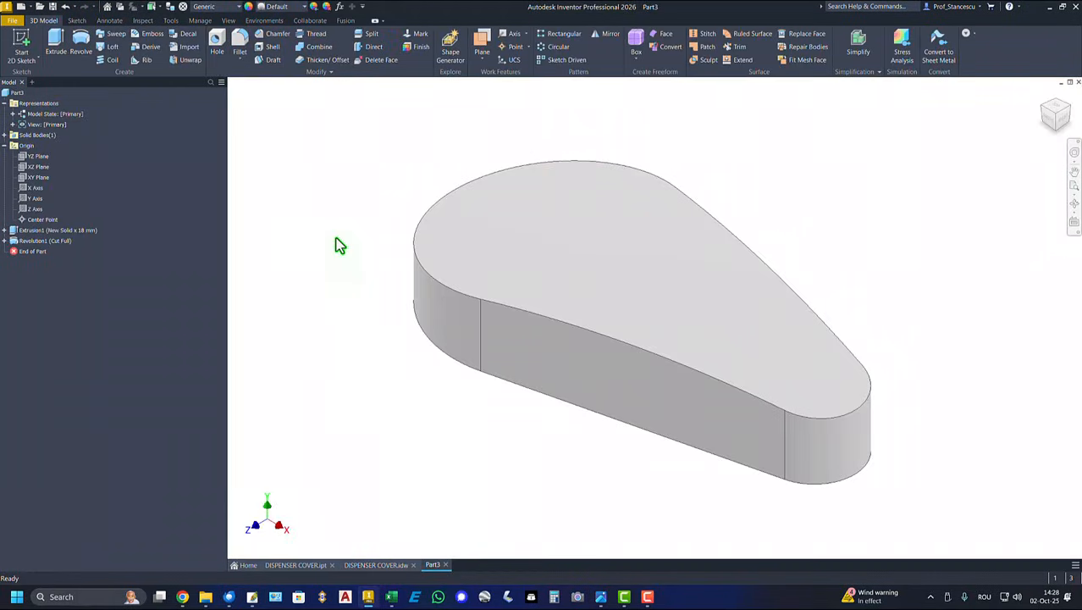
click(36, 177)
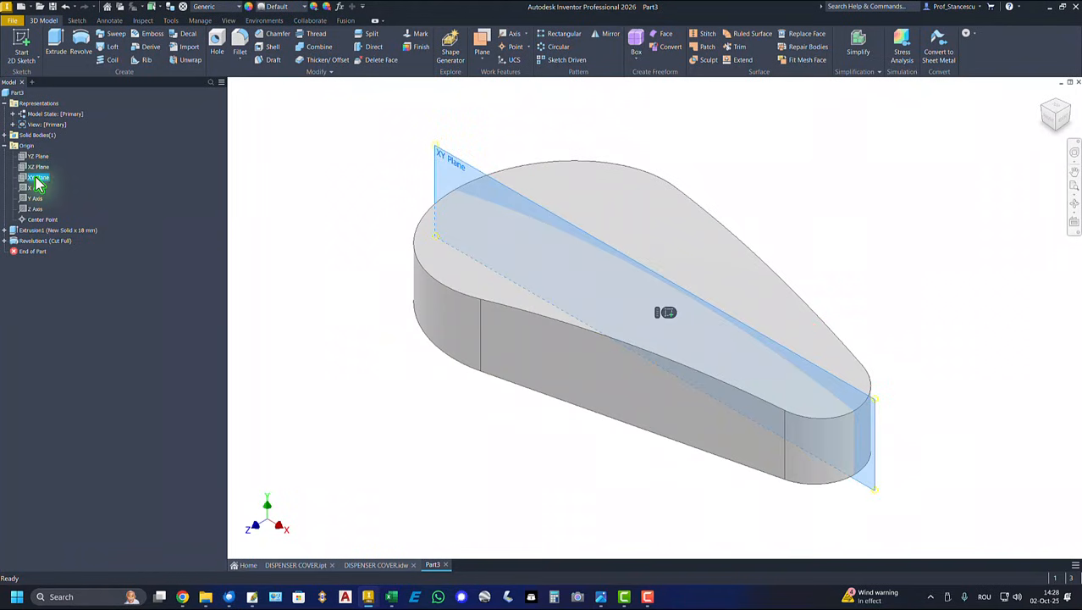
key(s)
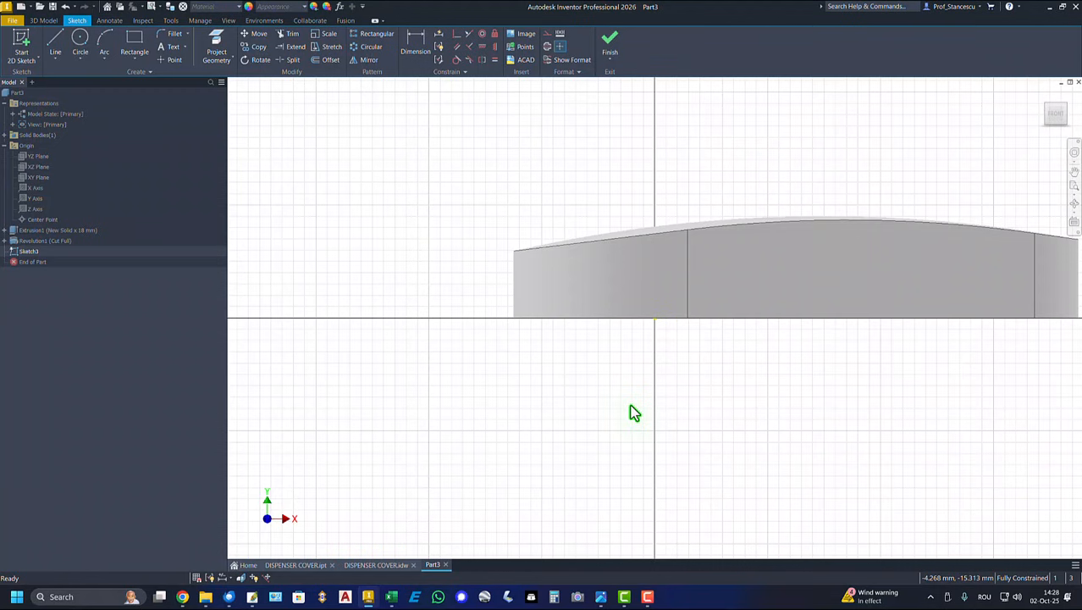
key(F7)
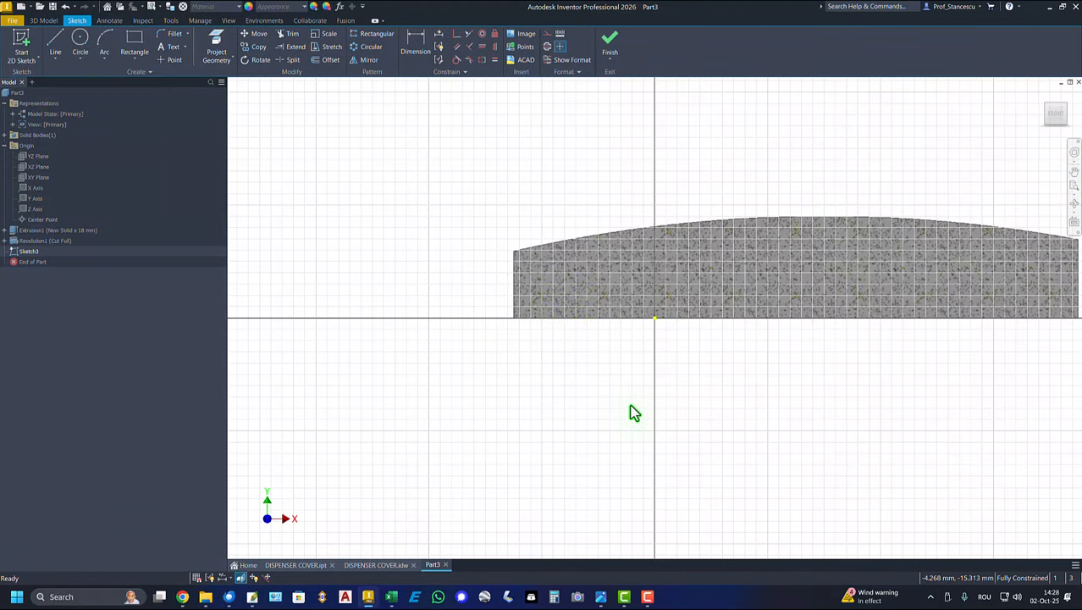
key(Home)
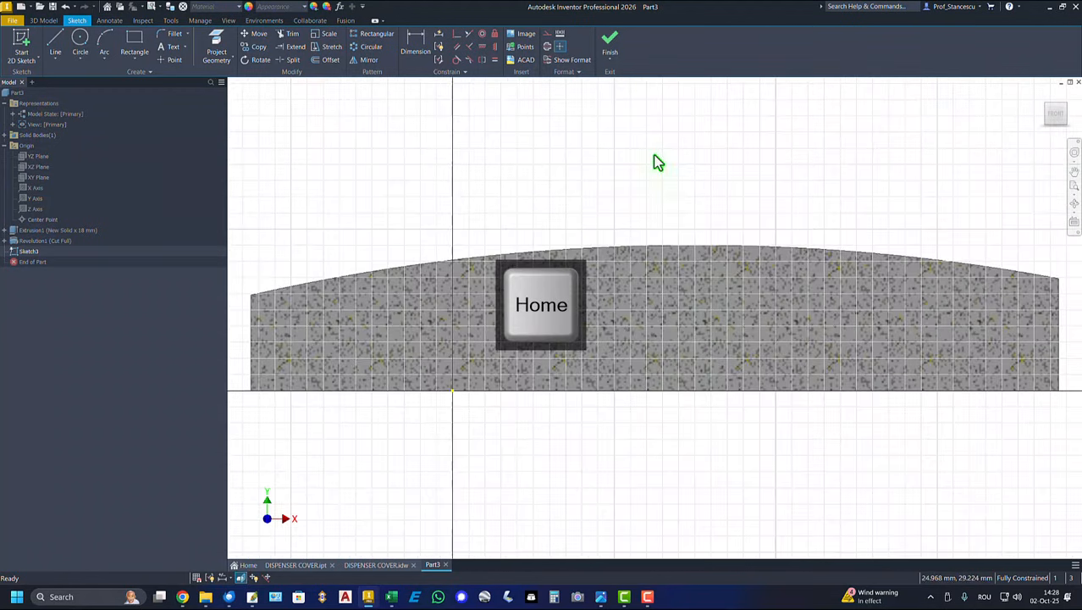
middle_drag(581, 220, 667, 213)
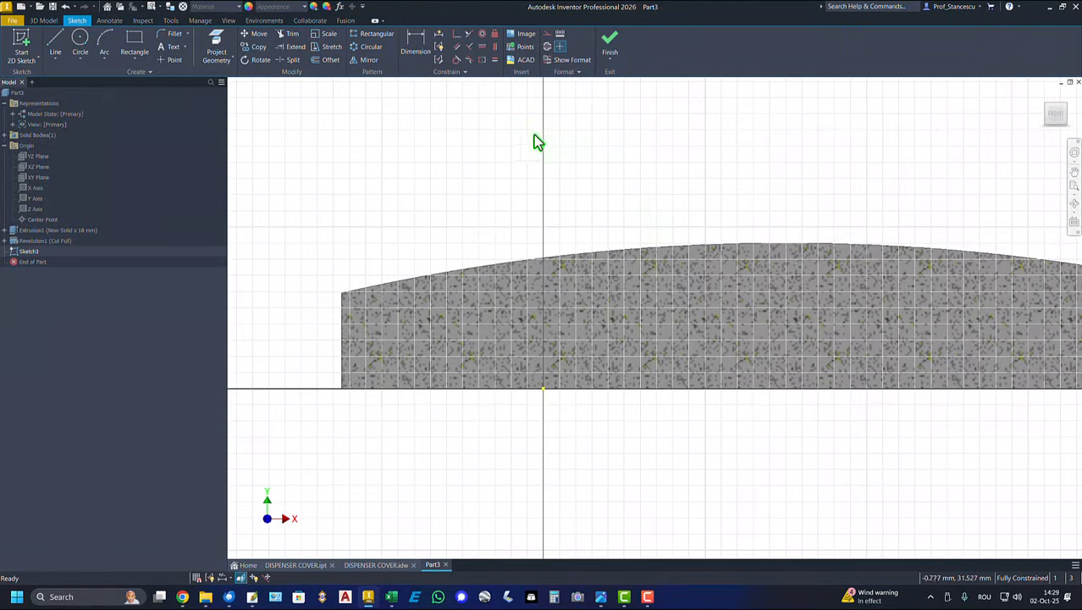
Project the body's curved top edge into the sketch and convert the projected arc to construction geometry
click(209, 49)
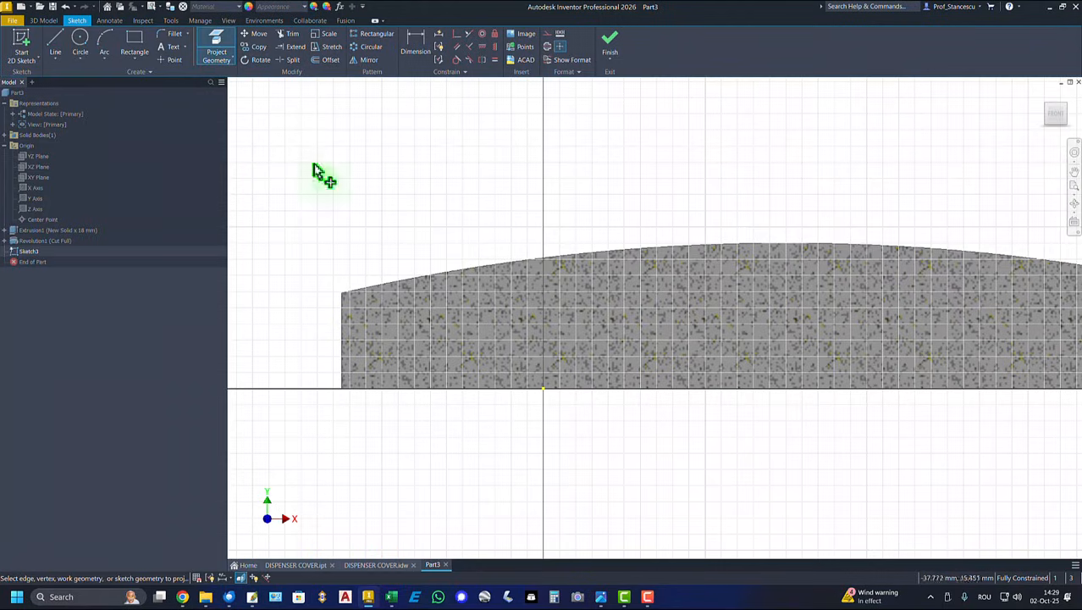
click(491, 270)
right_click(477, 184)
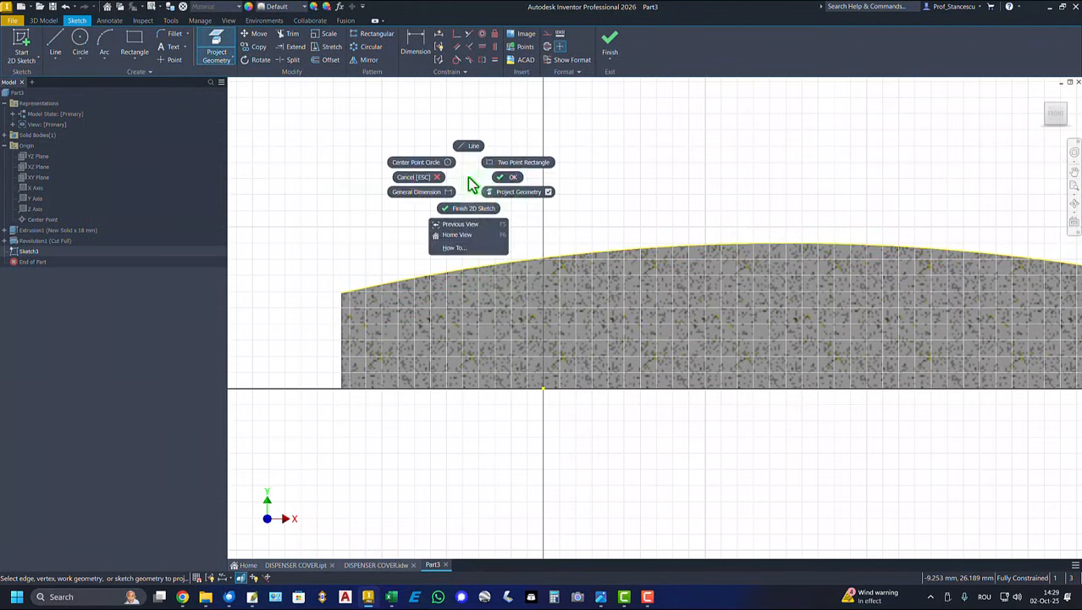
click(505, 181)
click(500, 269)
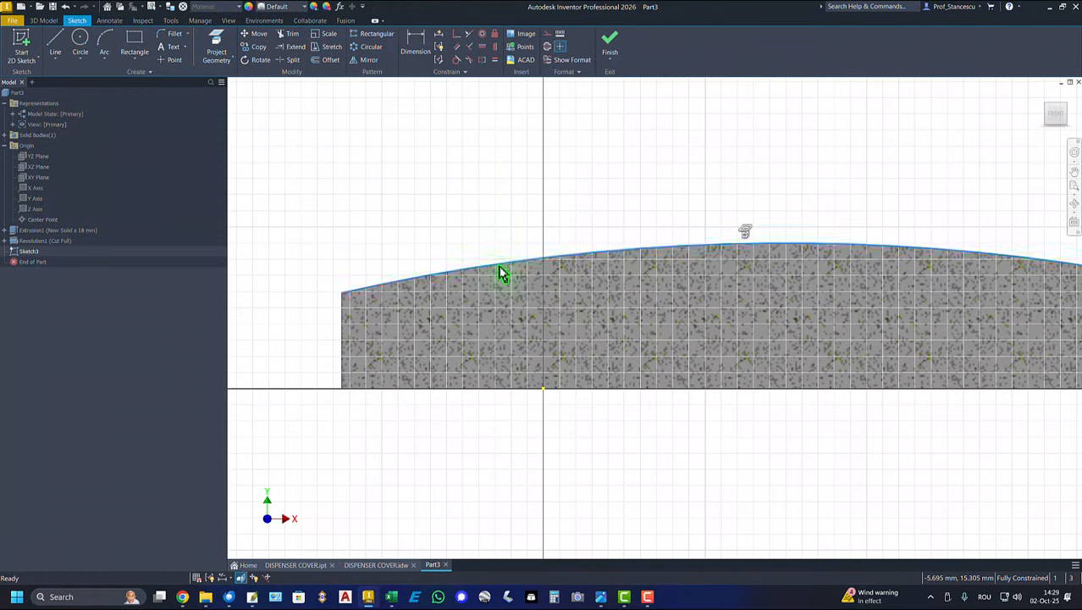
right_click(486, 220)
click(536, 217)
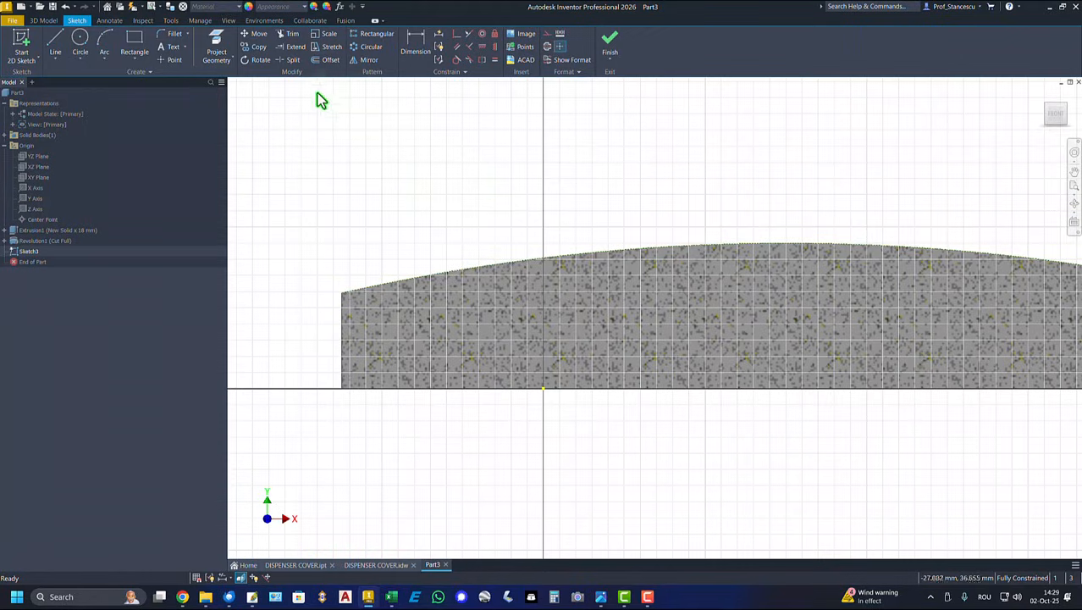
Offset the projected top arc 6 mm downward into the body
click(329, 60)
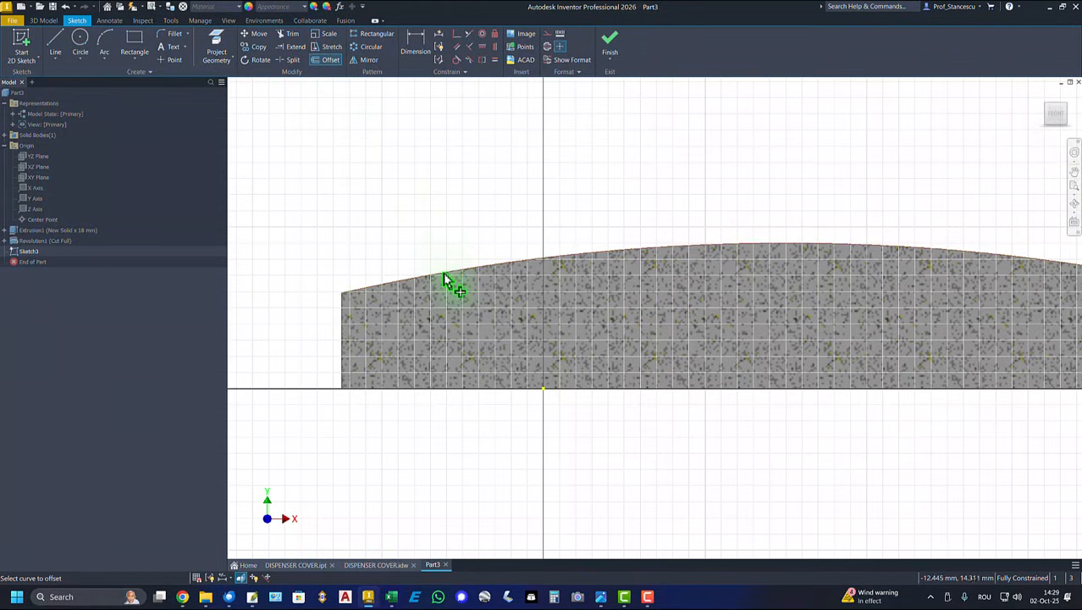
click(444, 276)
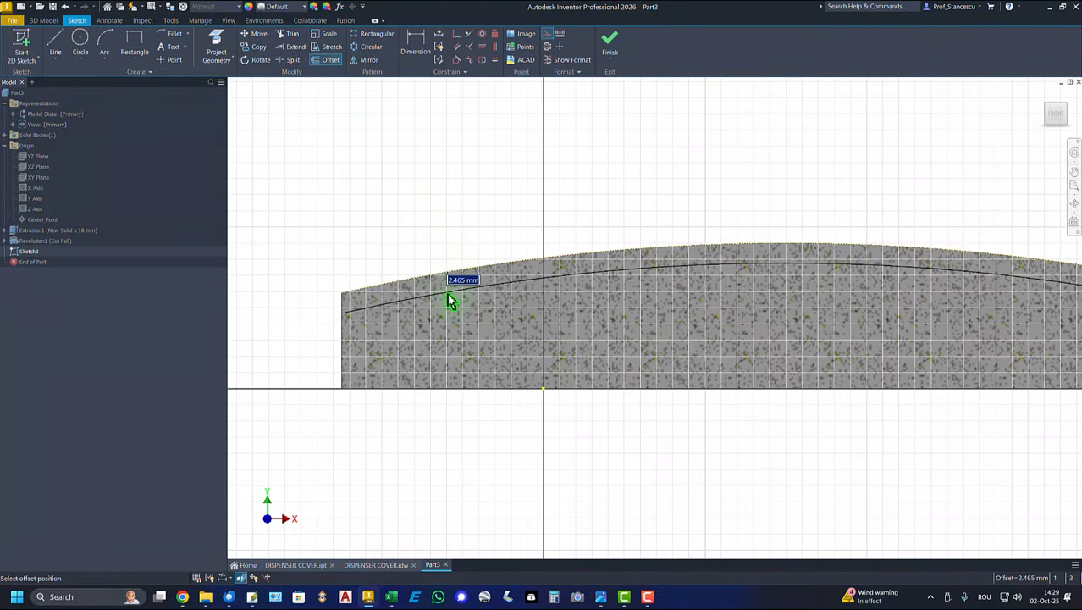
key(Return)
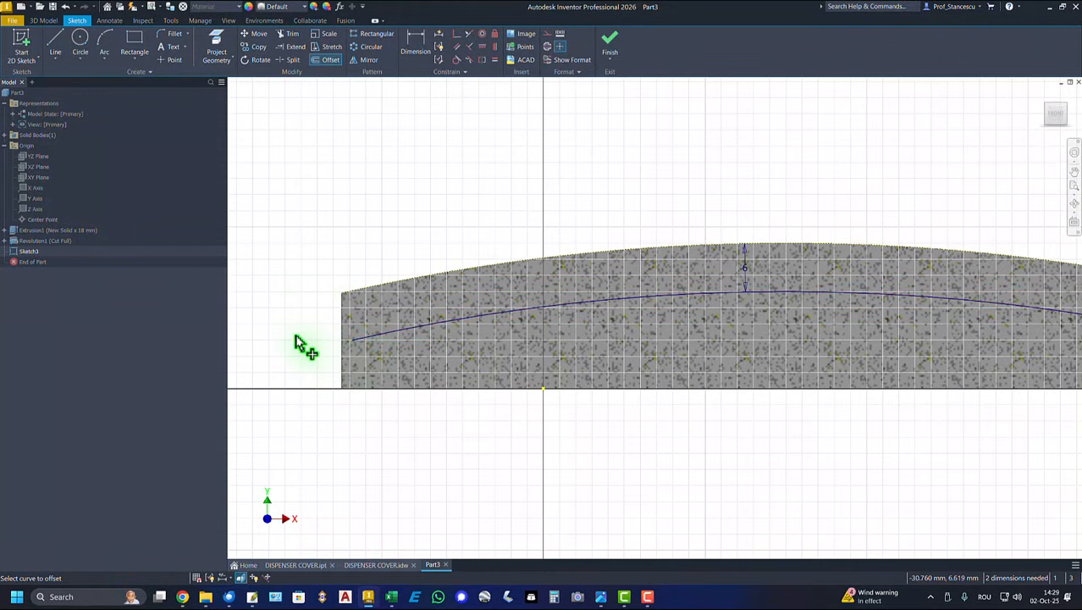
Draw a vertical line about 7 mm high from base level, outside the large end and about 34 mm from the origin
click(56, 49)
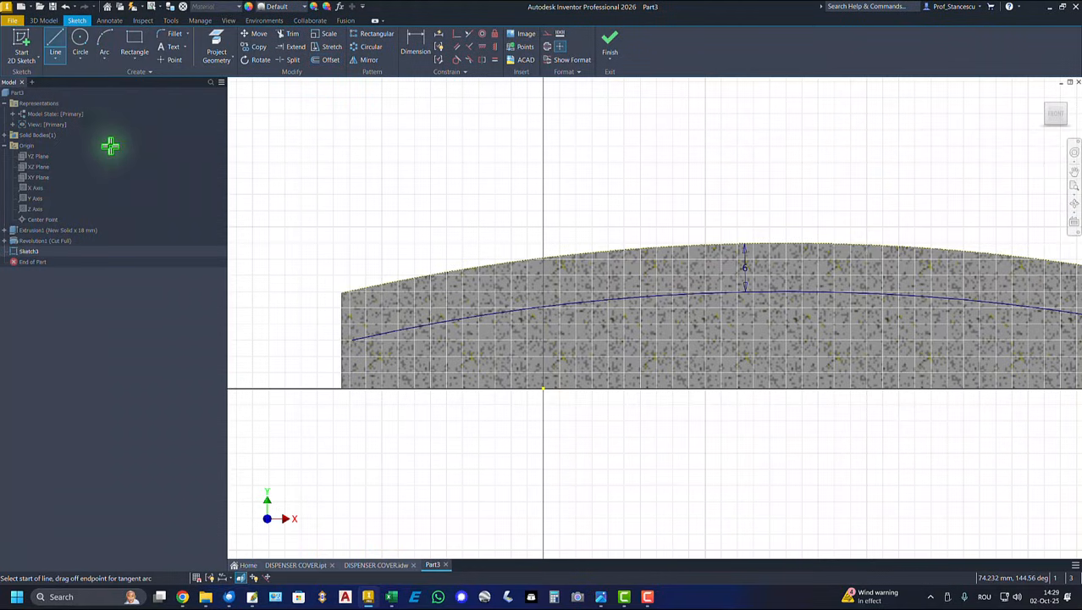
click(256, 388)
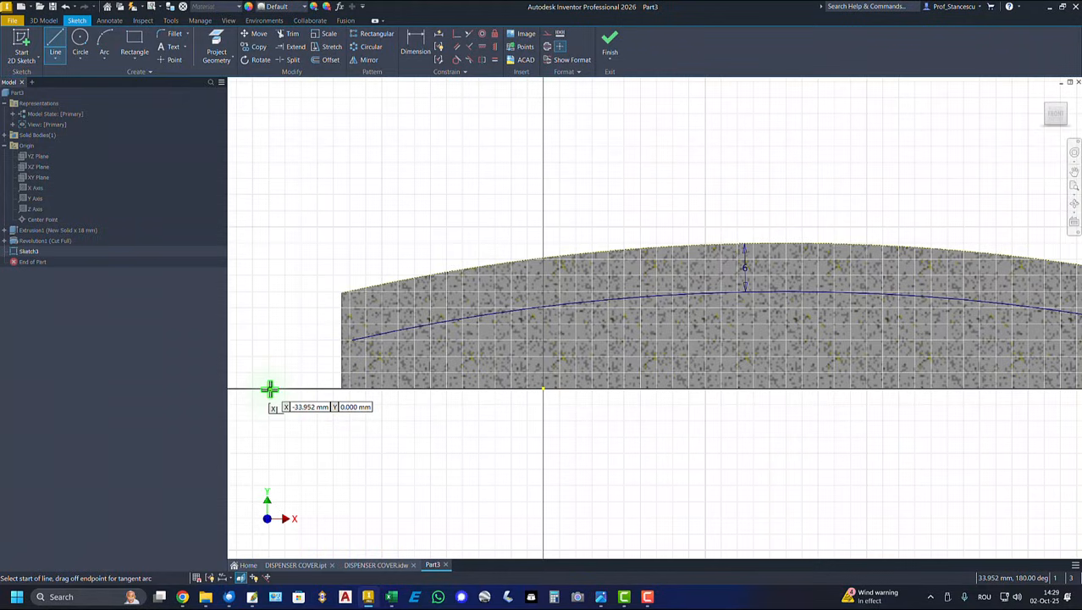
click(270, 388)
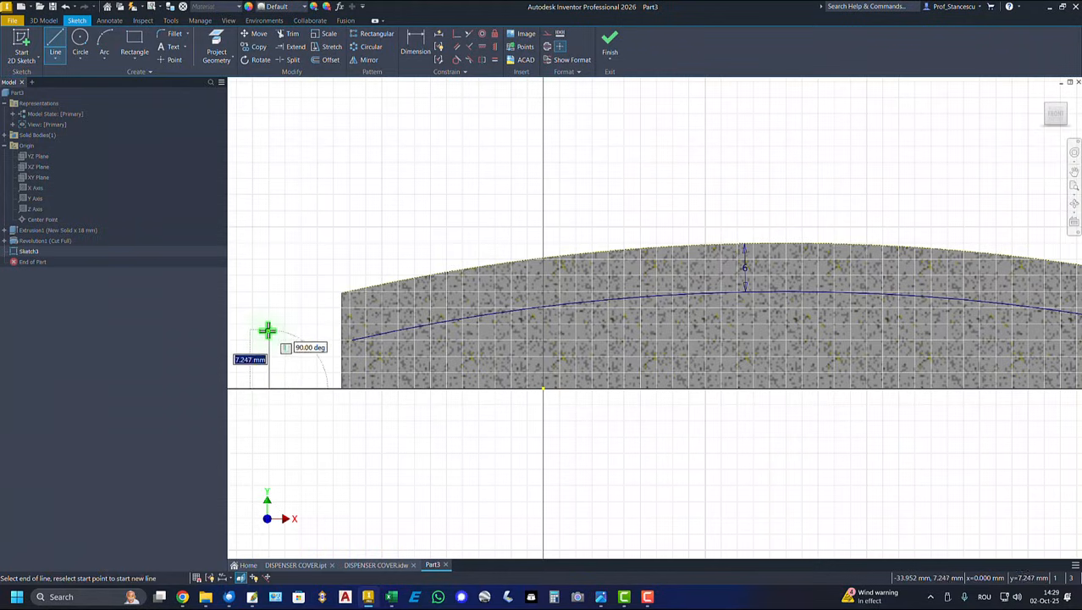
click(268, 330)
right_click(291, 269)
click(326, 267)
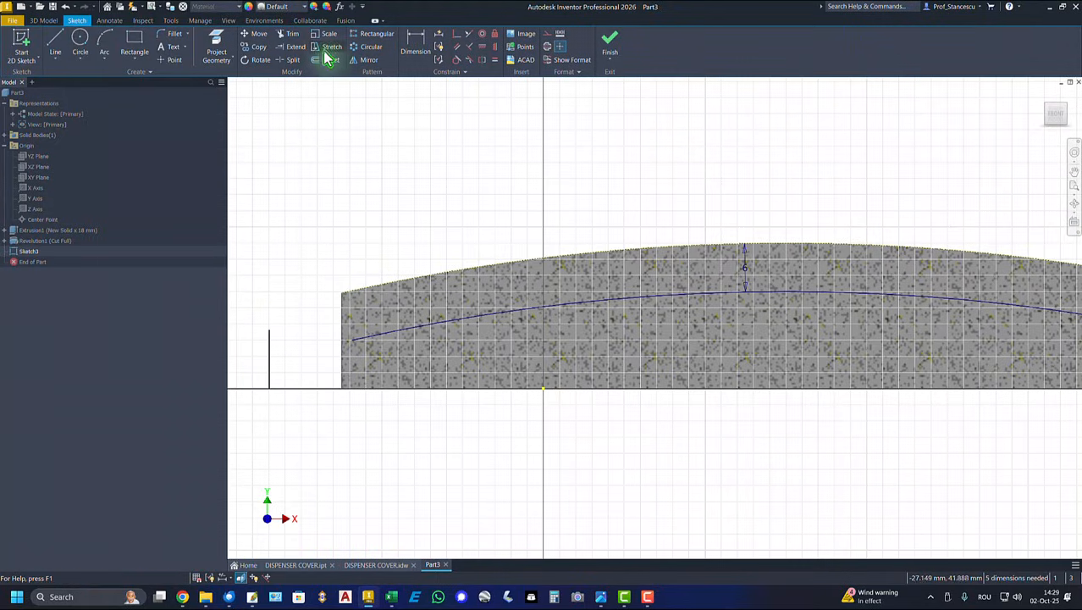
Extend the offset arc to the outer vertical line and trim the part of that line above the arc
click(296, 47)
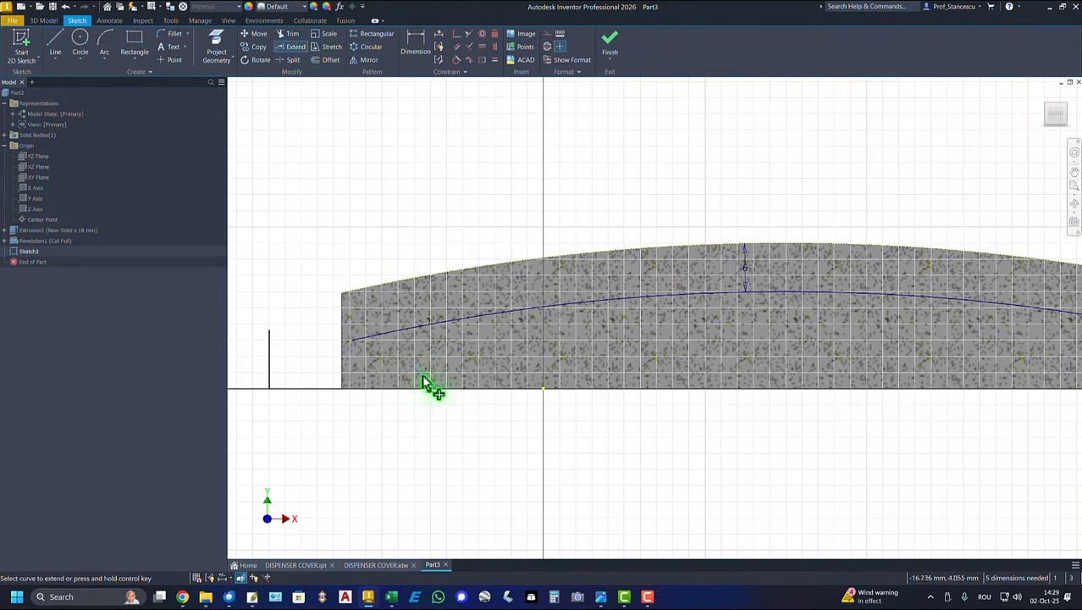
click(402, 336)
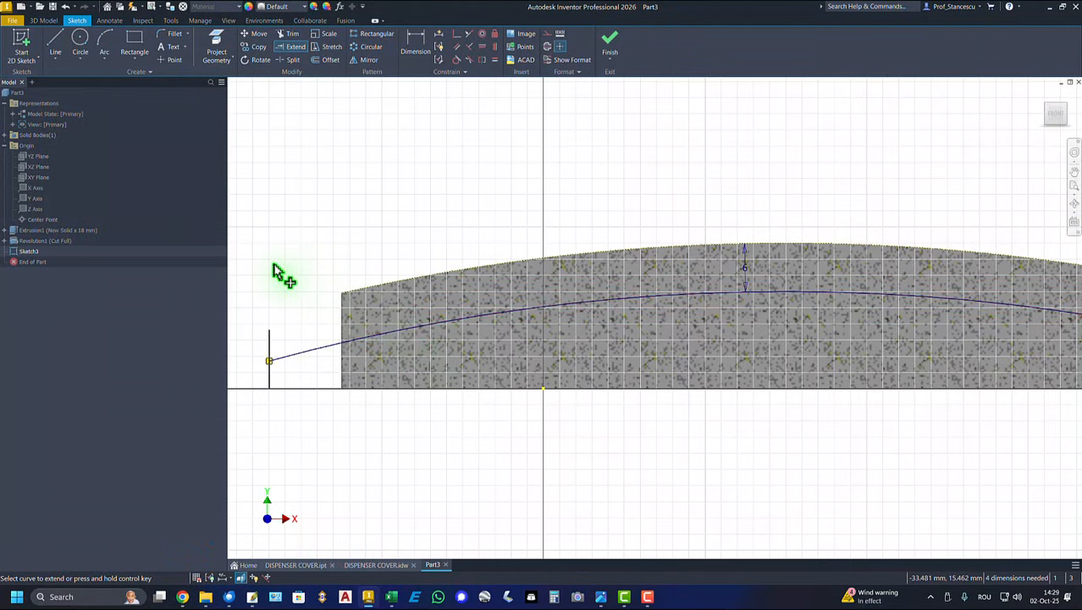
right_click(278, 264)
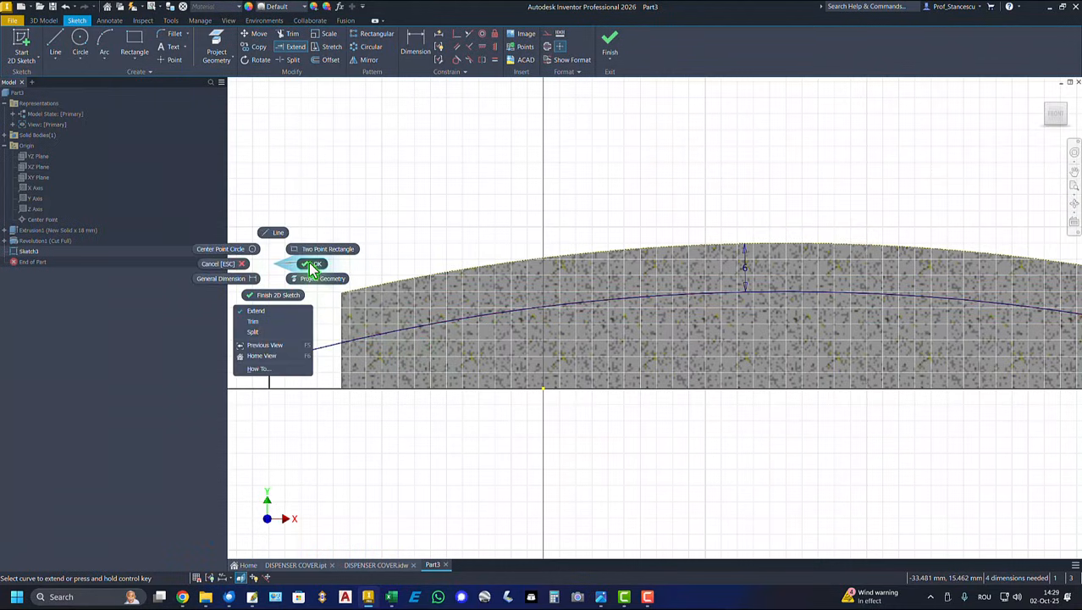
click(313, 265)
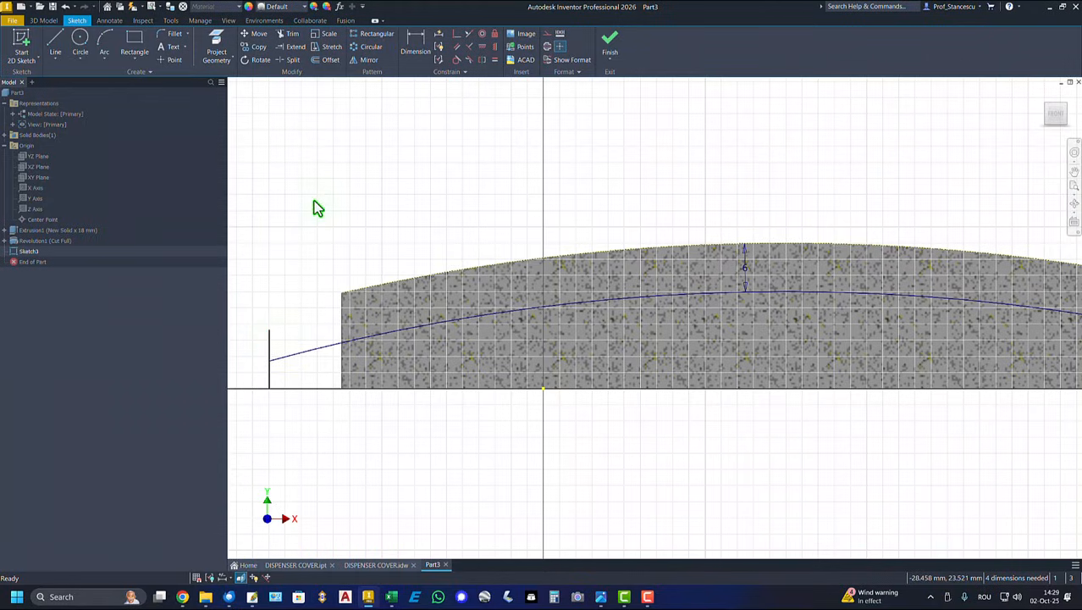
click(288, 34)
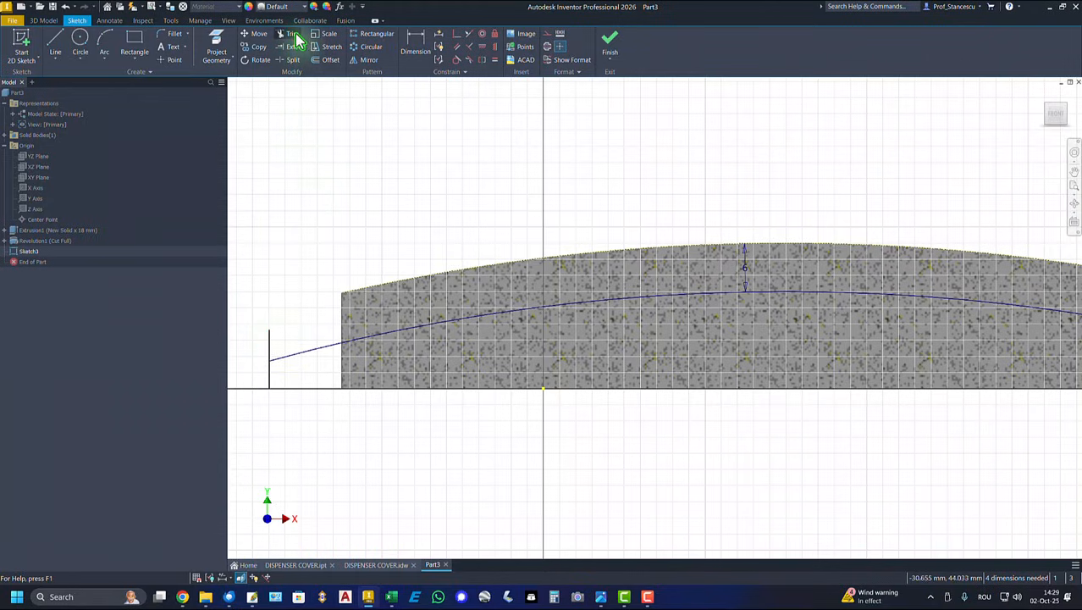
click(270, 349)
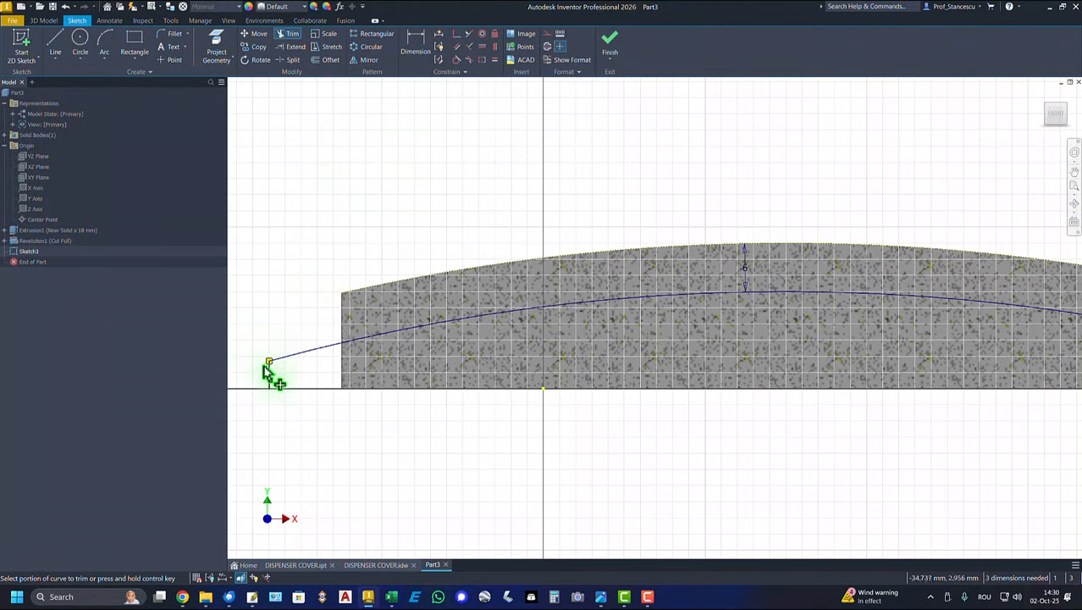
Make the sketch of the first revolved cut visible again in the model
right_click(343, 204)
click(364, 202)
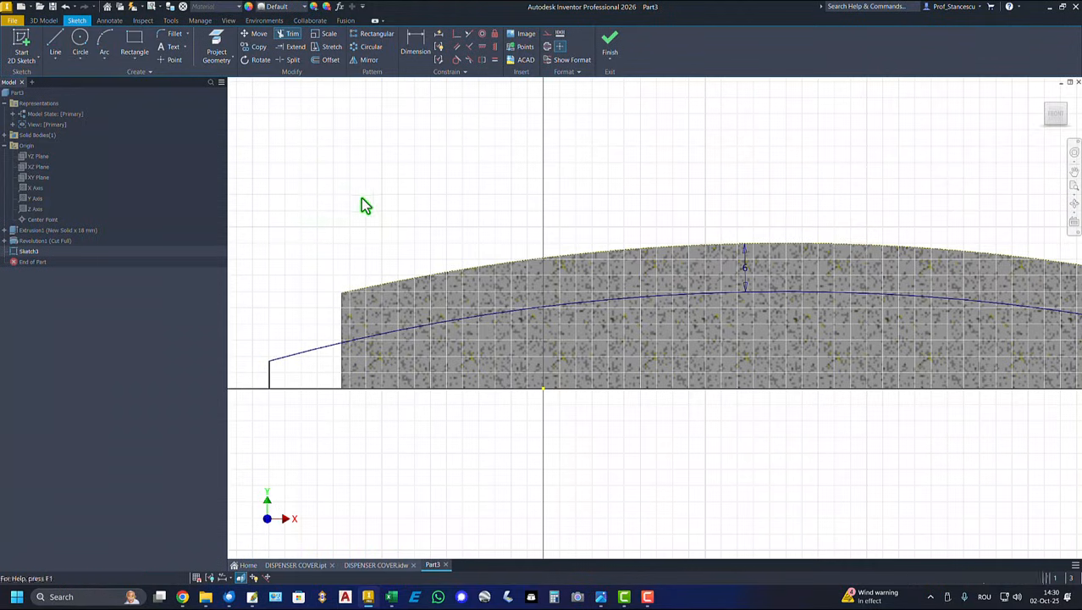
click(7, 241)
right_click(26, 252)
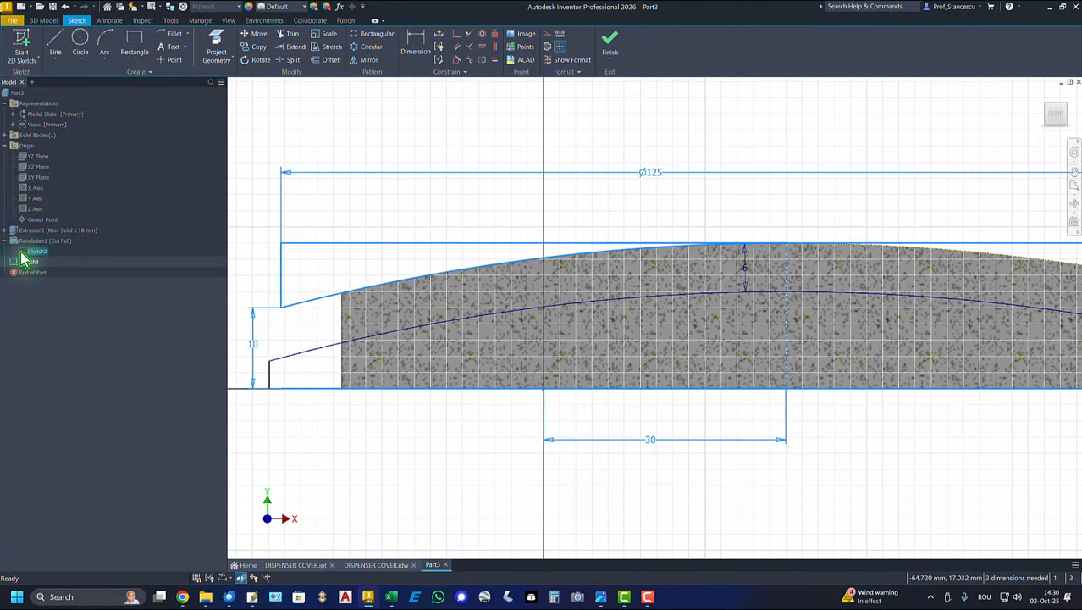
click(56, 302)
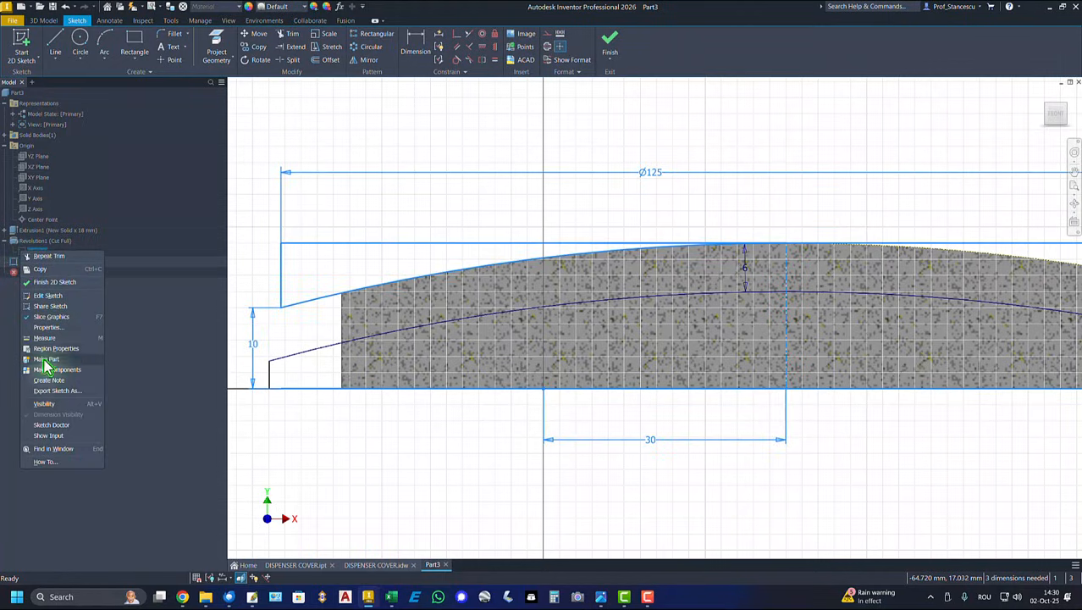
click(45, 404)
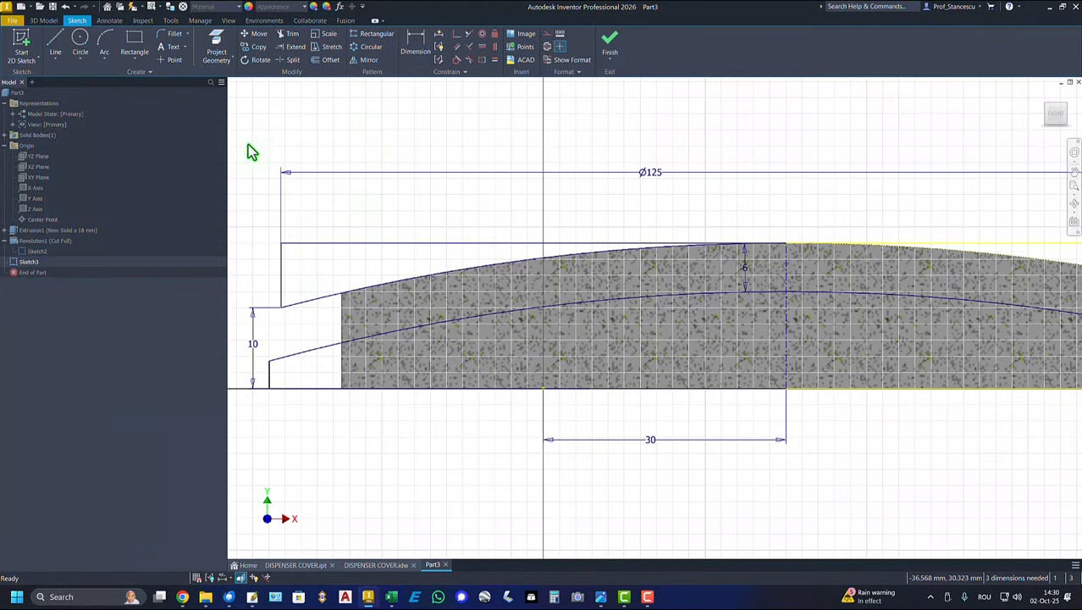
Project the outer arc endpoint and the axis's top endpoint from the Ø125 sketch, and hide that sketch
click(217, 47)
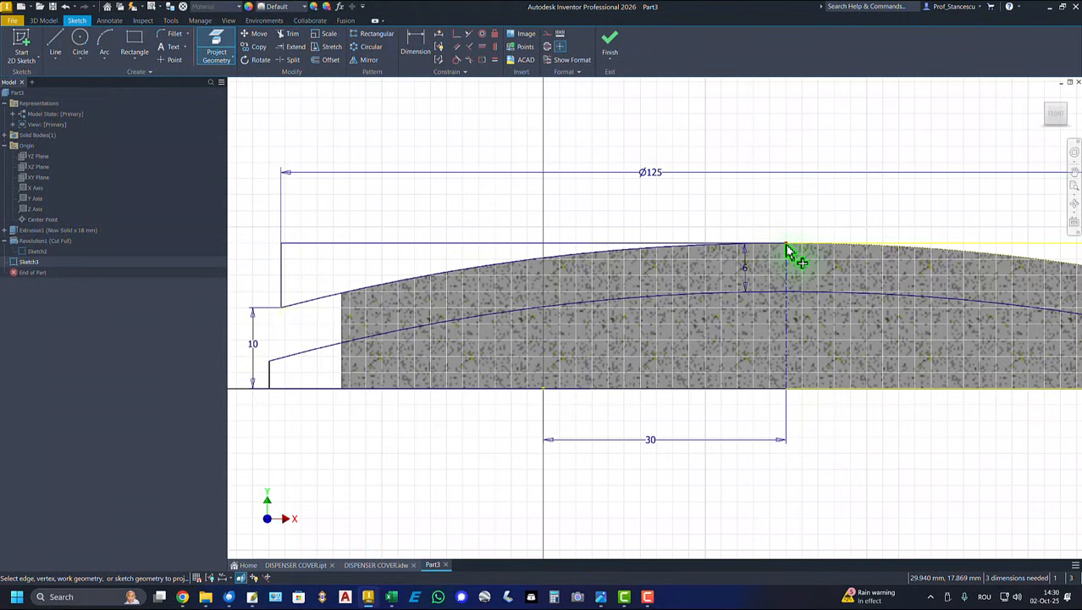
right_click(269, 138)
click(305, 135)
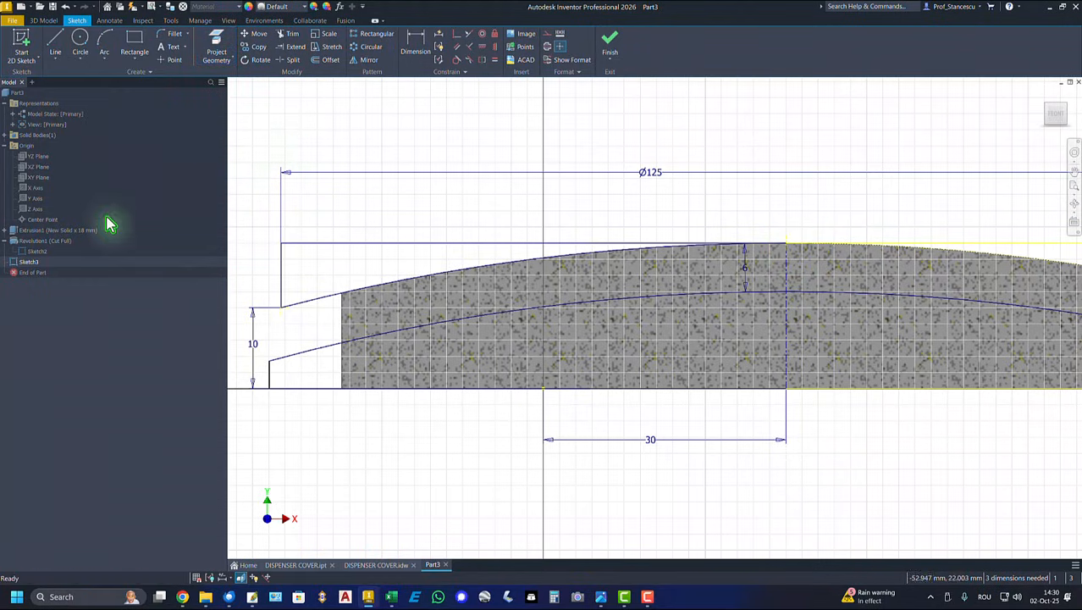
right_click(32, 252)
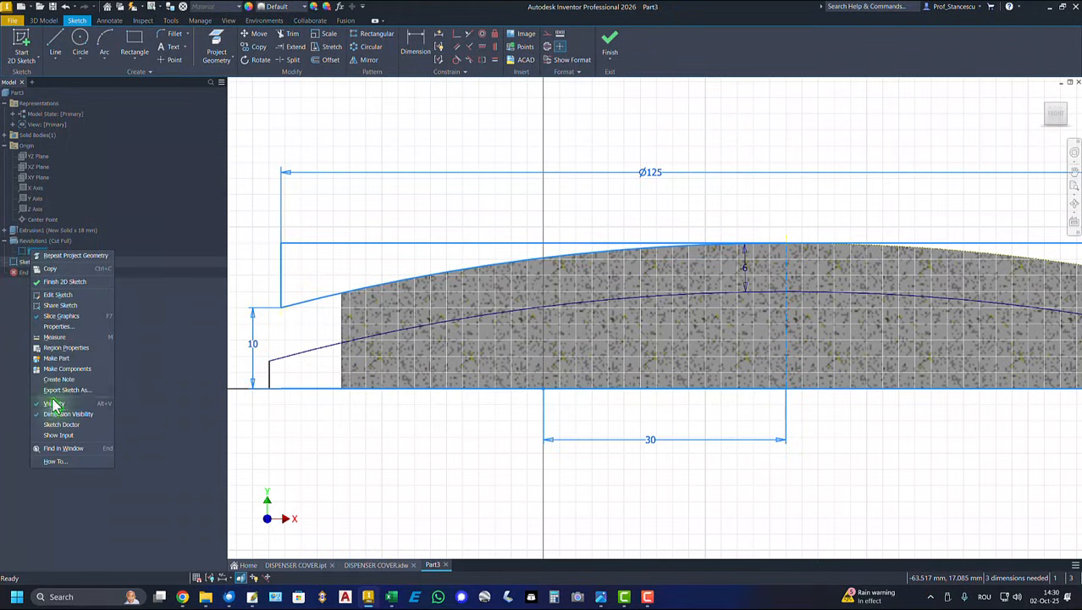
click(250, 294)
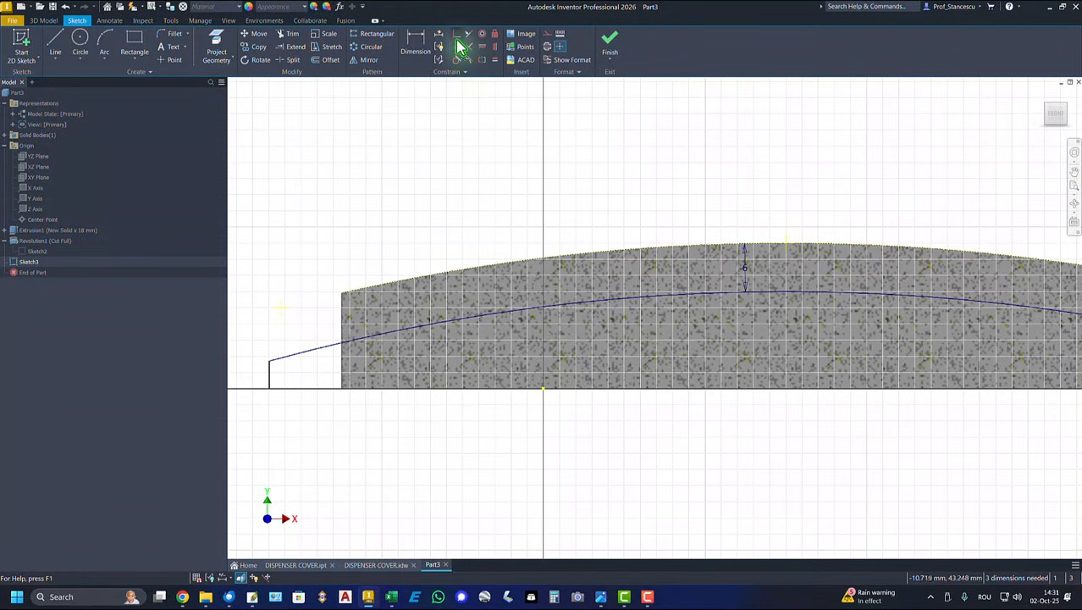
Constrain the outer vertical line coincident with the projected outer arc endpoint
click(496, 49)
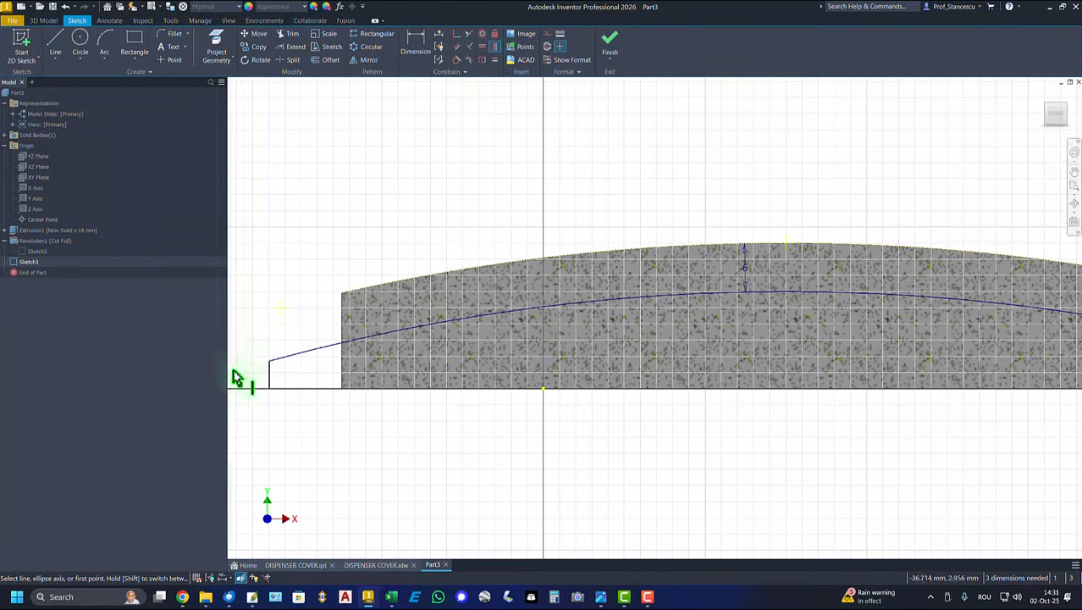
click(457, 37)
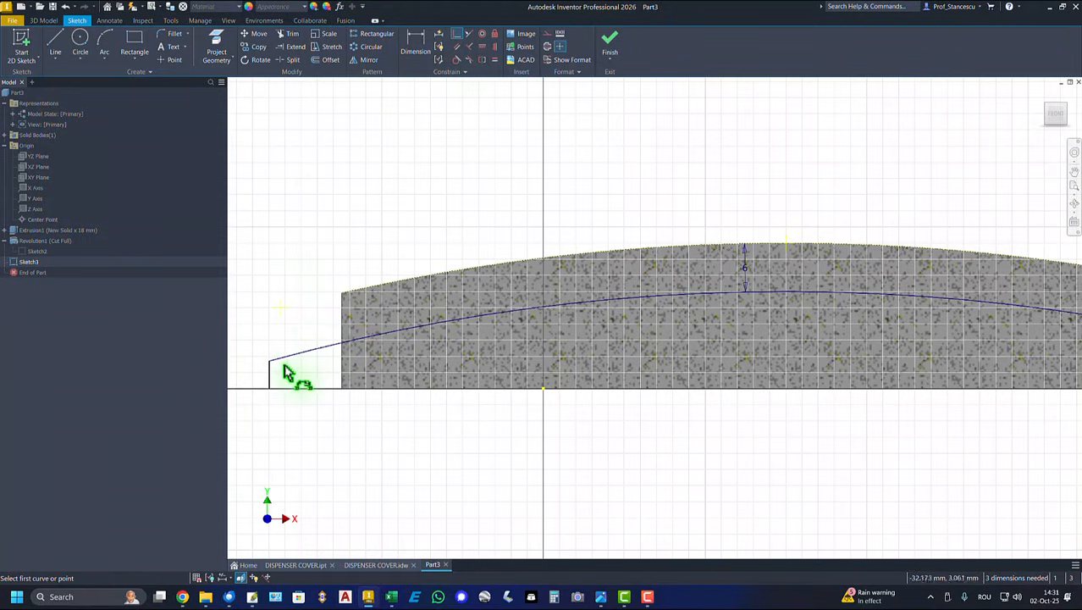
click(270, 371)
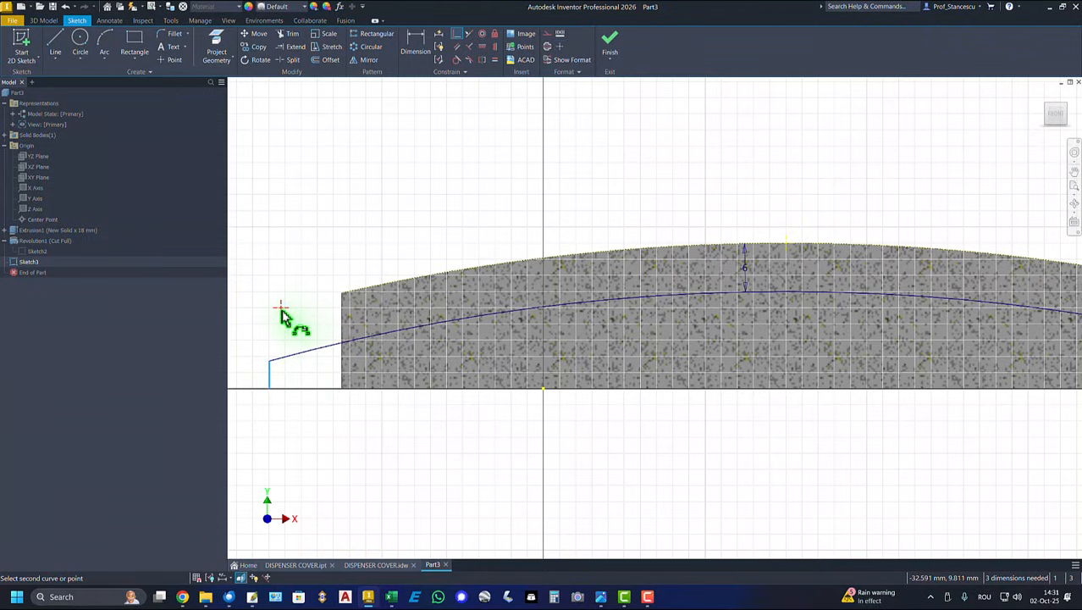
click(282, 308)
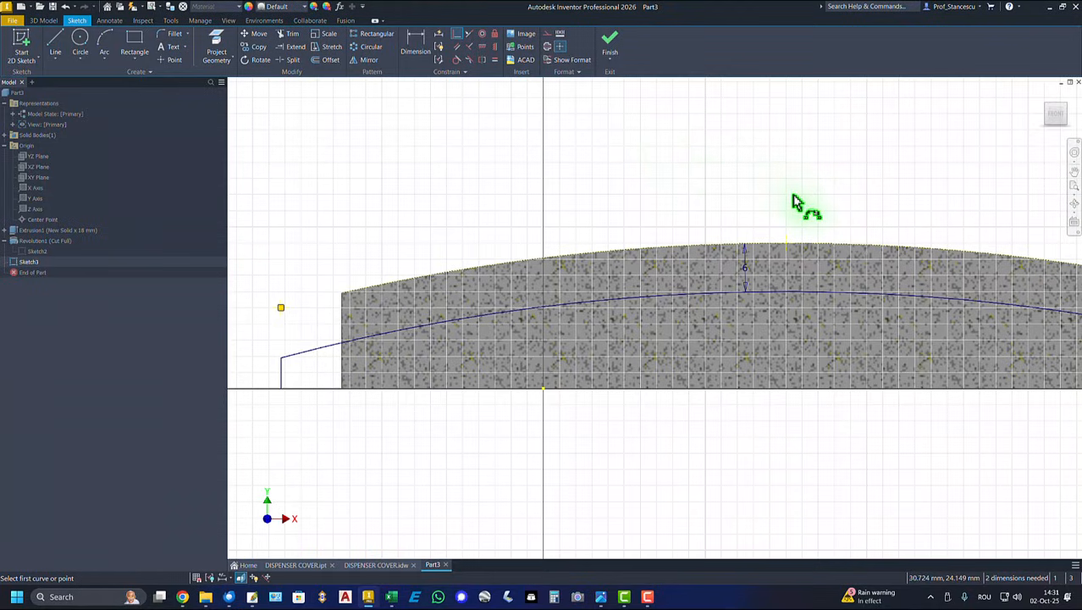
Draw an 18 mm vertical line from the projected apex down to base level and a horizontal base line to the outer vertical line's foot
click(55, 38)
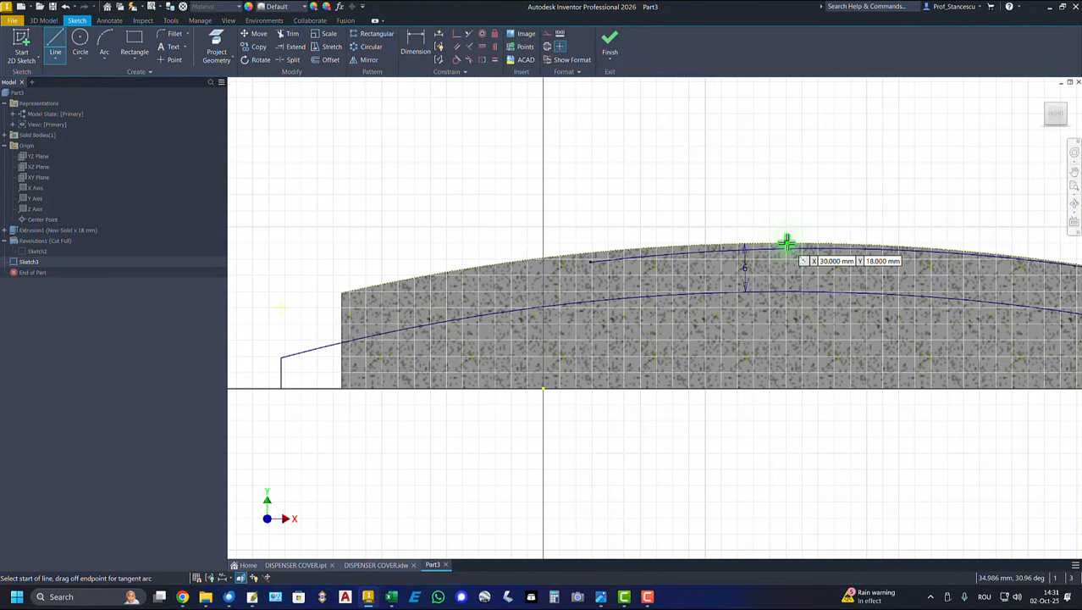
click(786, 244)
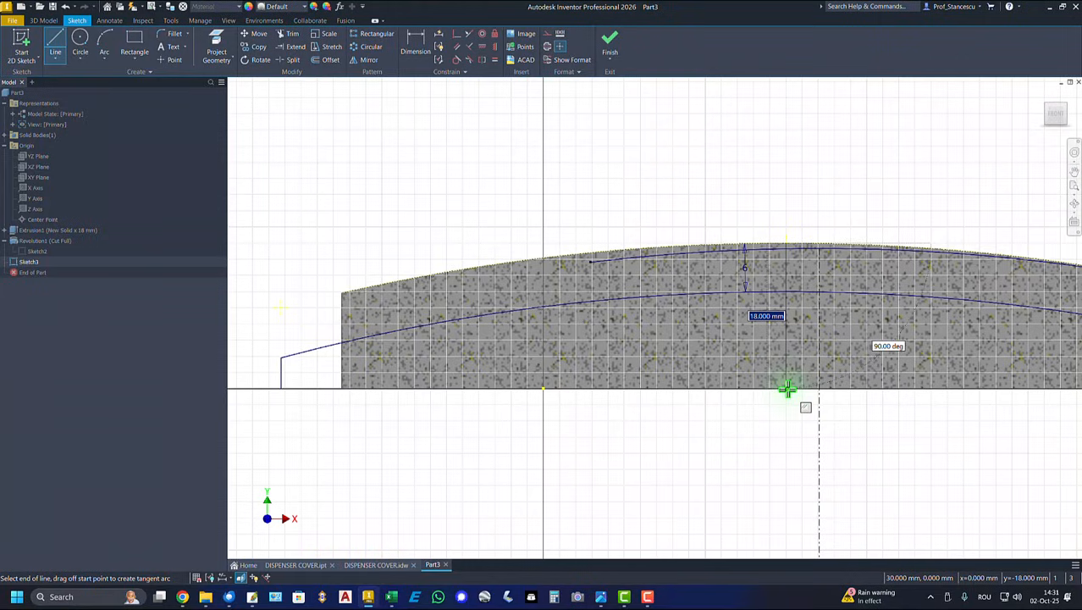
click(787, 389)
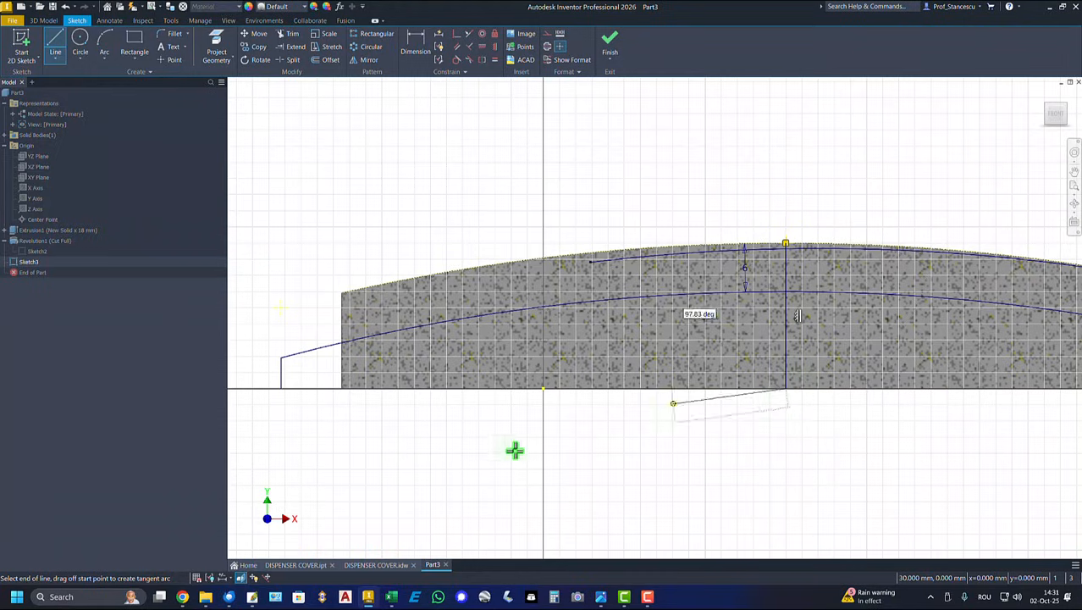
click(281, 389)
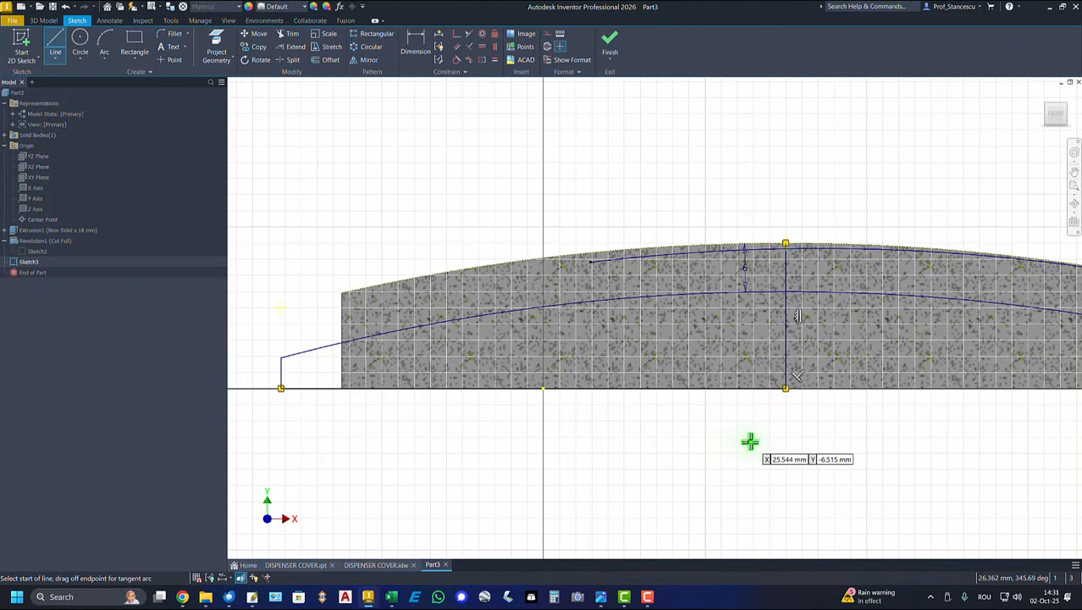
right_click(726, 429)
click(762, 429)
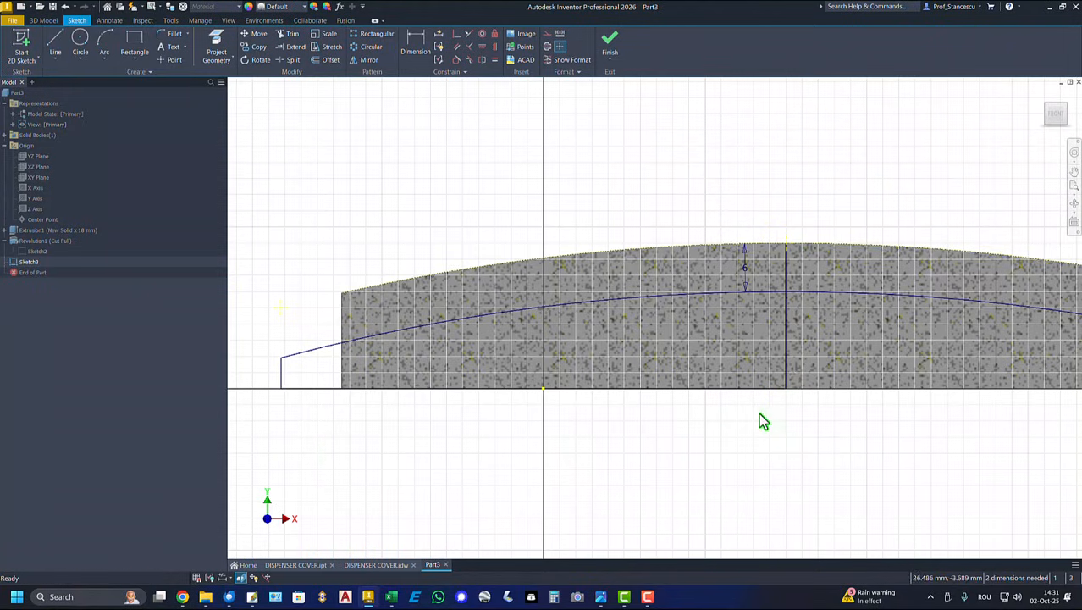
click(788, 325)
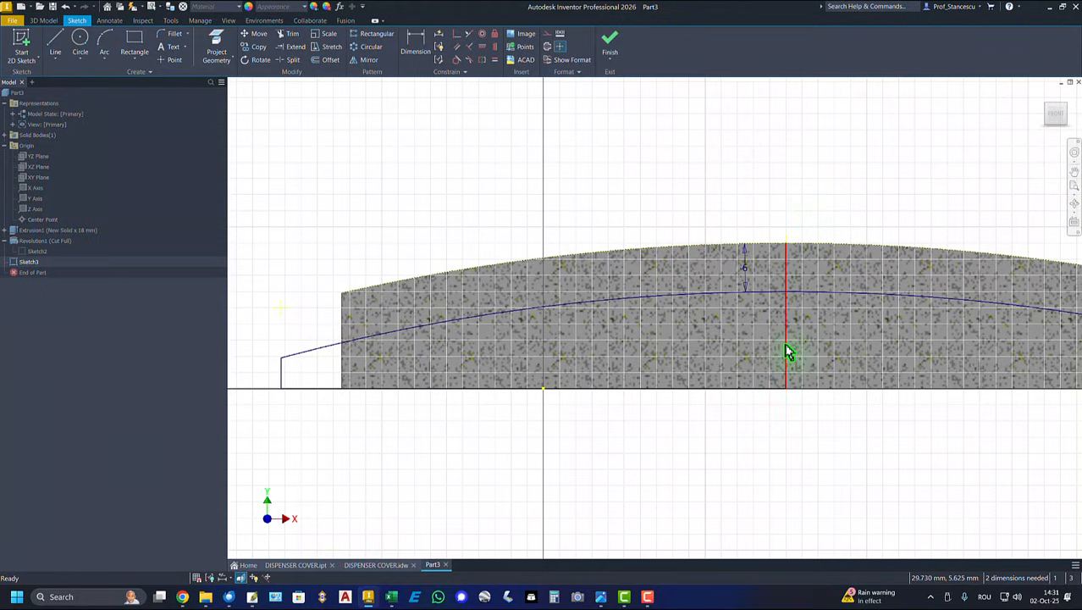
right_click(688, 459)
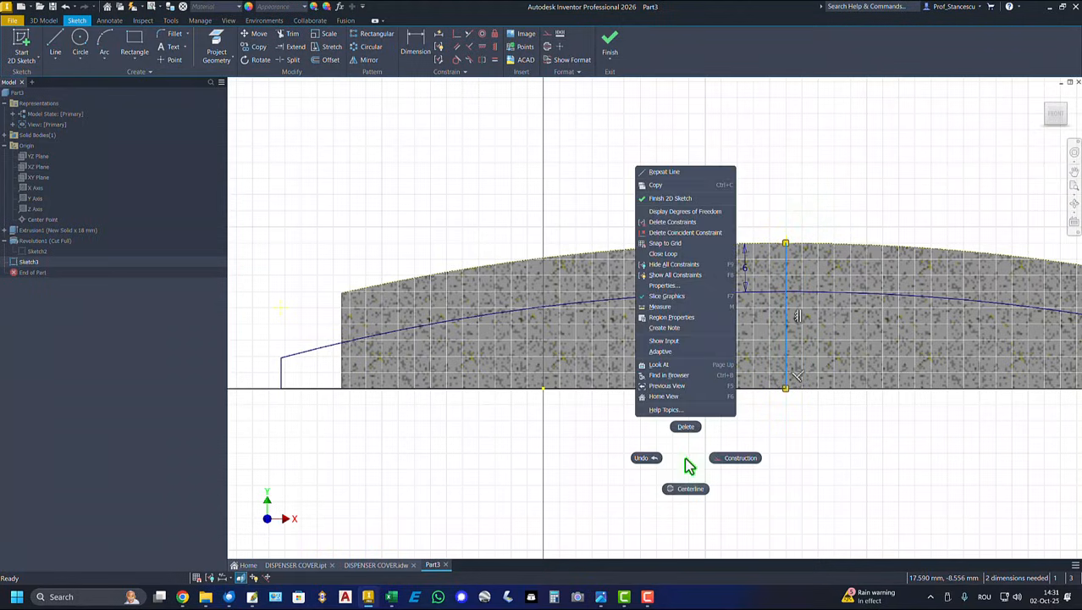
click(734, 460)
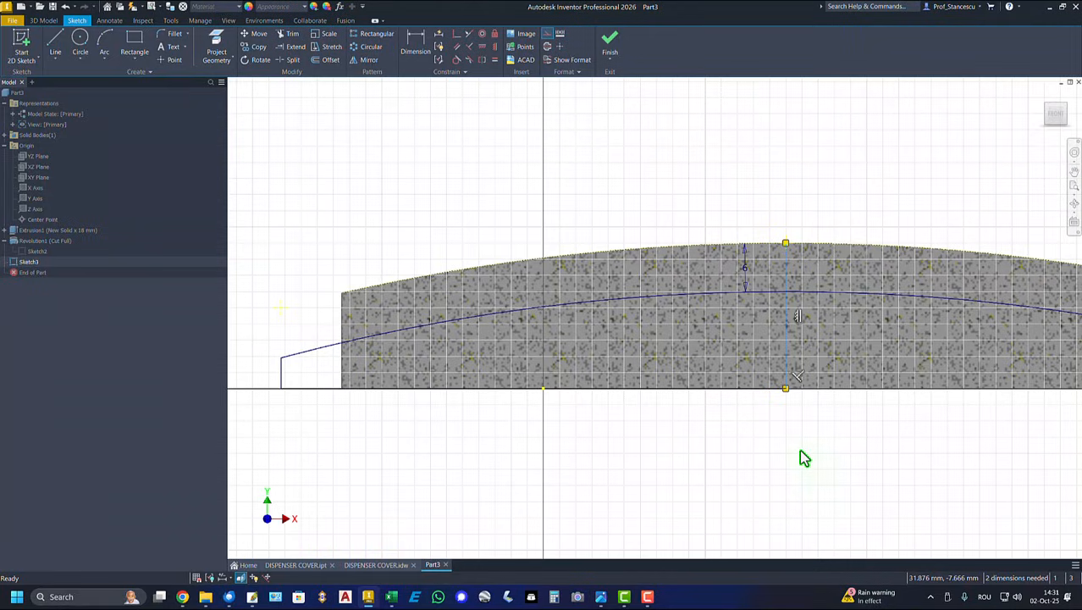
click(788, 368)
click(791, 364)
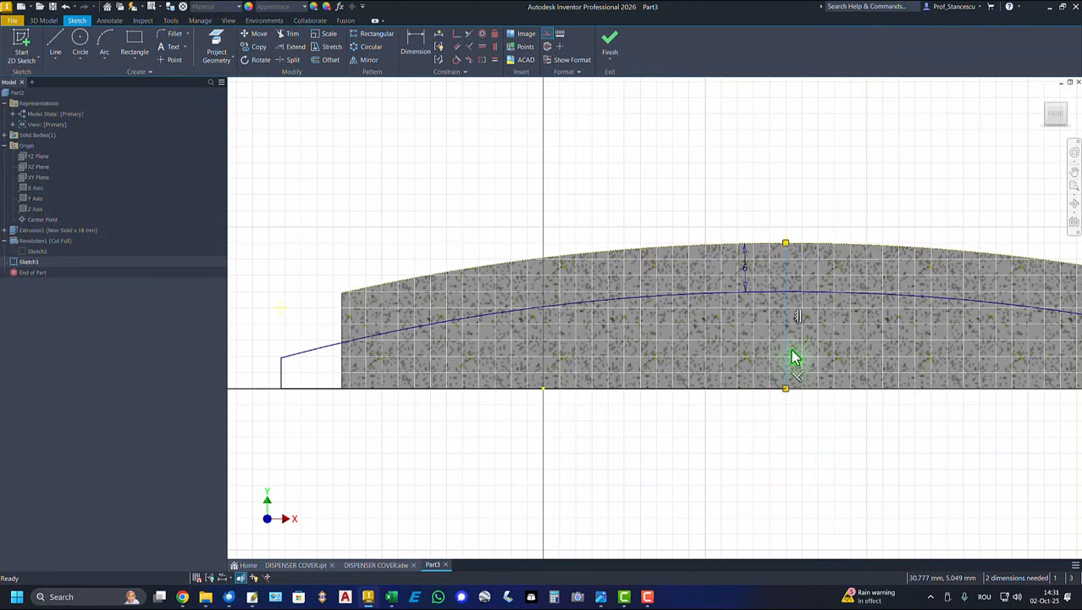
right_click(739, 415)
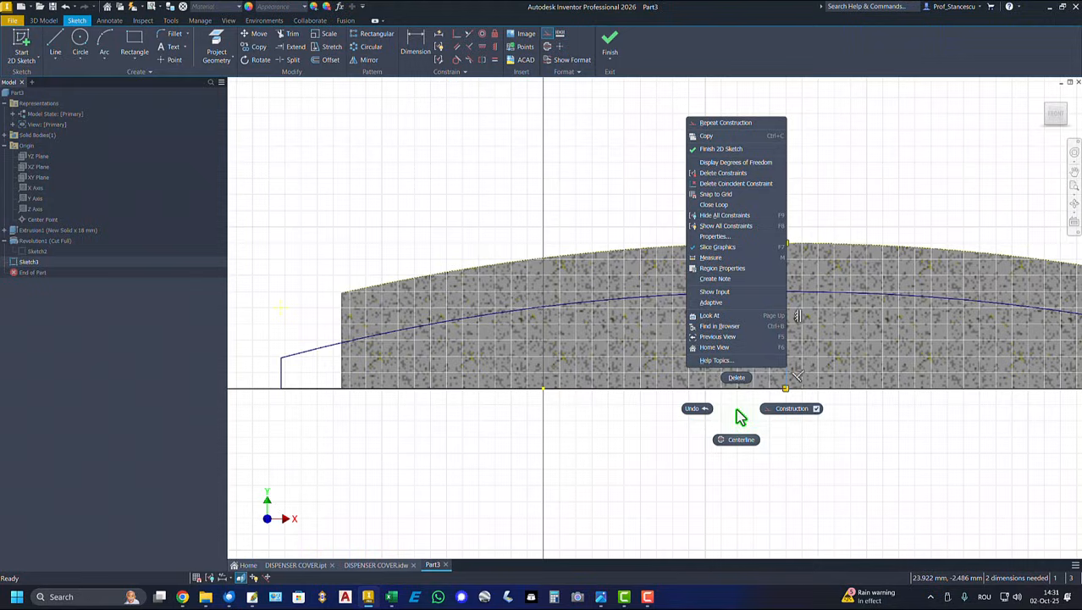
click(795, 409)
Convert the 18 mm vertical line below the apex to a centerline
click(788, 360)
right_click(788, 360)
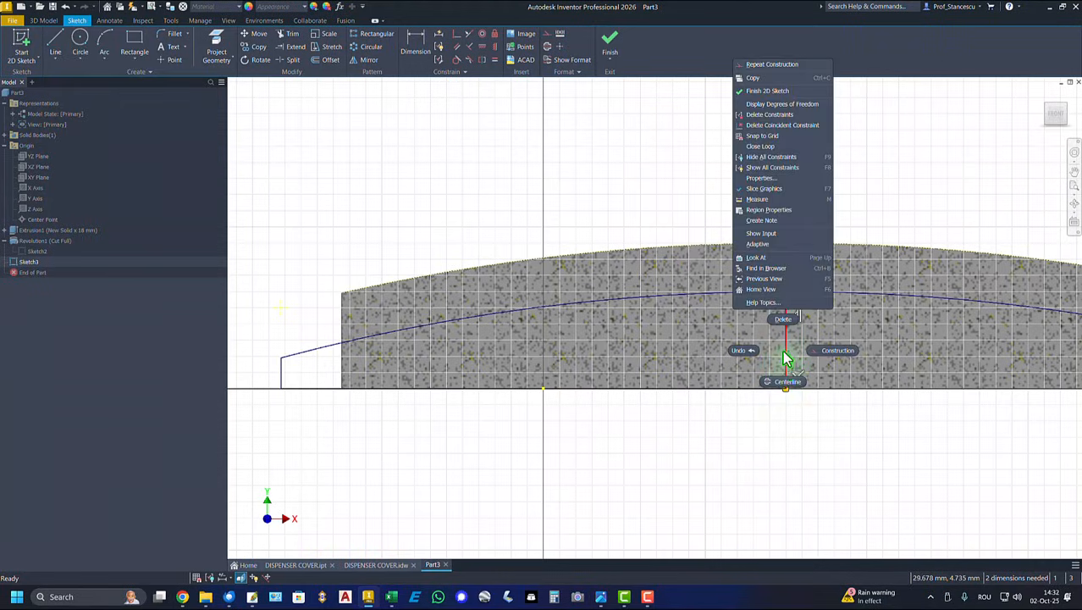
click(797, 381)
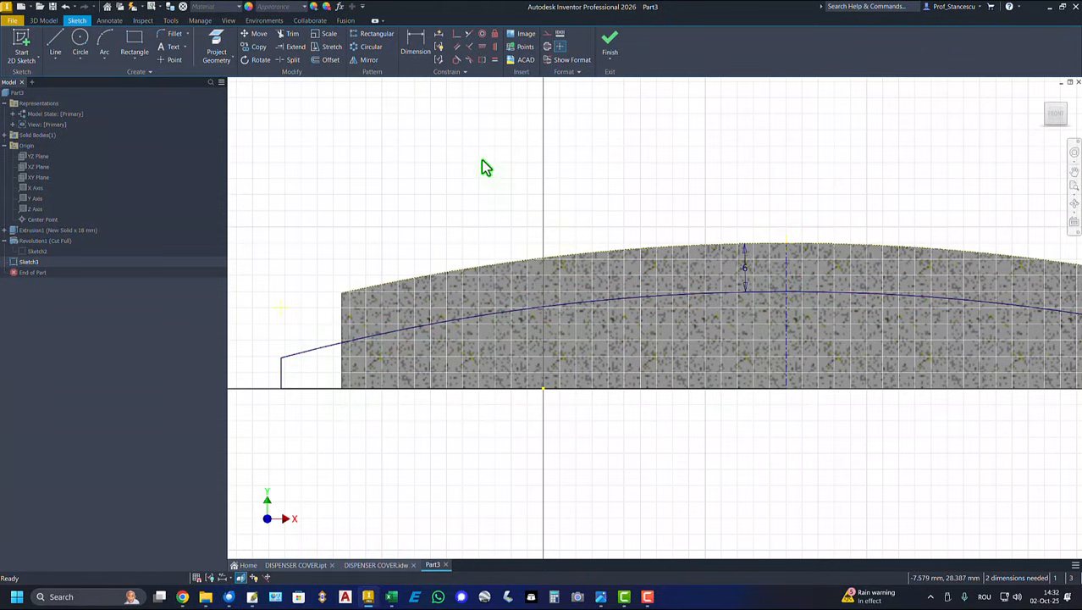
Finish the sketch and revolve its profile a full 360° around the centerline as a new solid
click(609, 43)
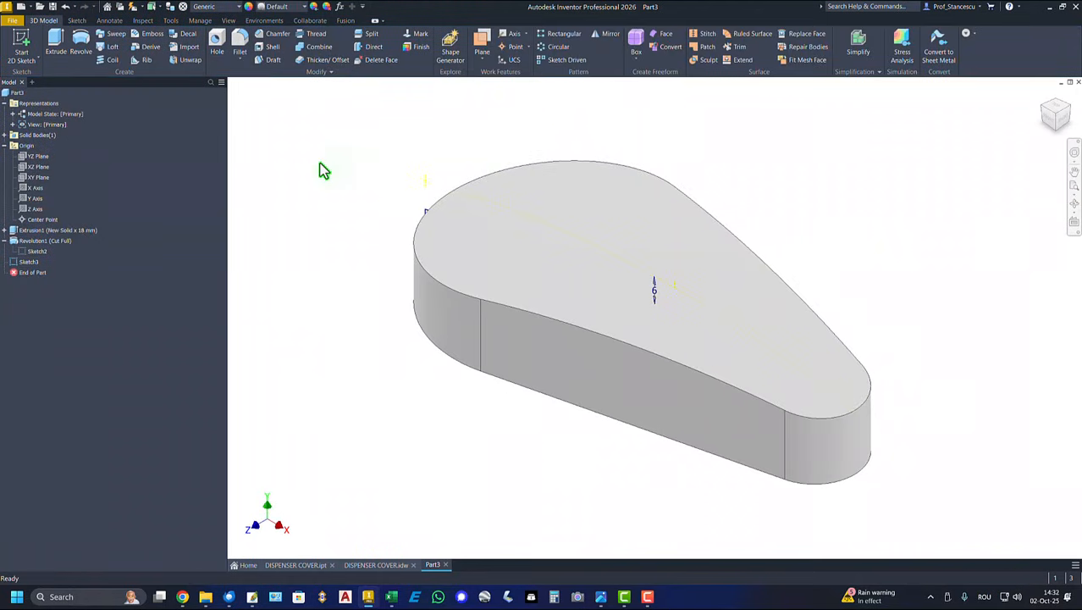
click(80, 44)
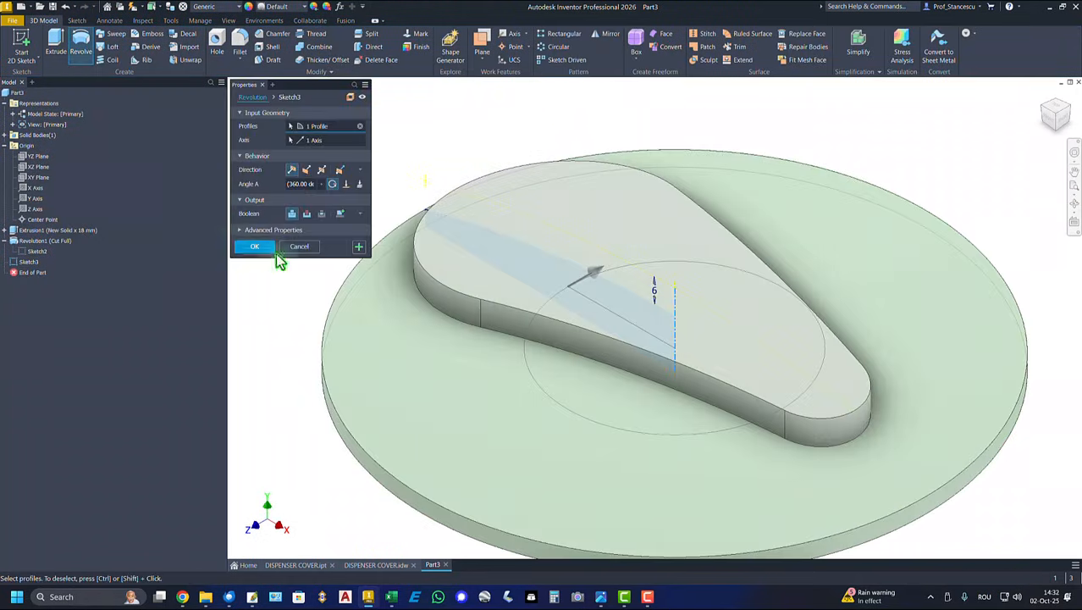
click(341, 214)
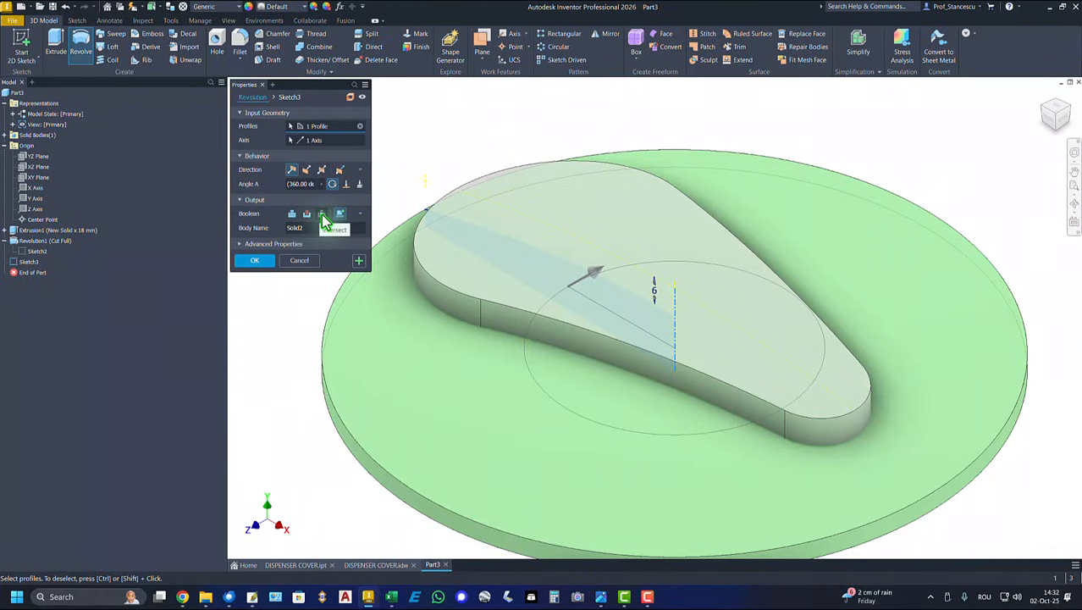
click(257, 261)
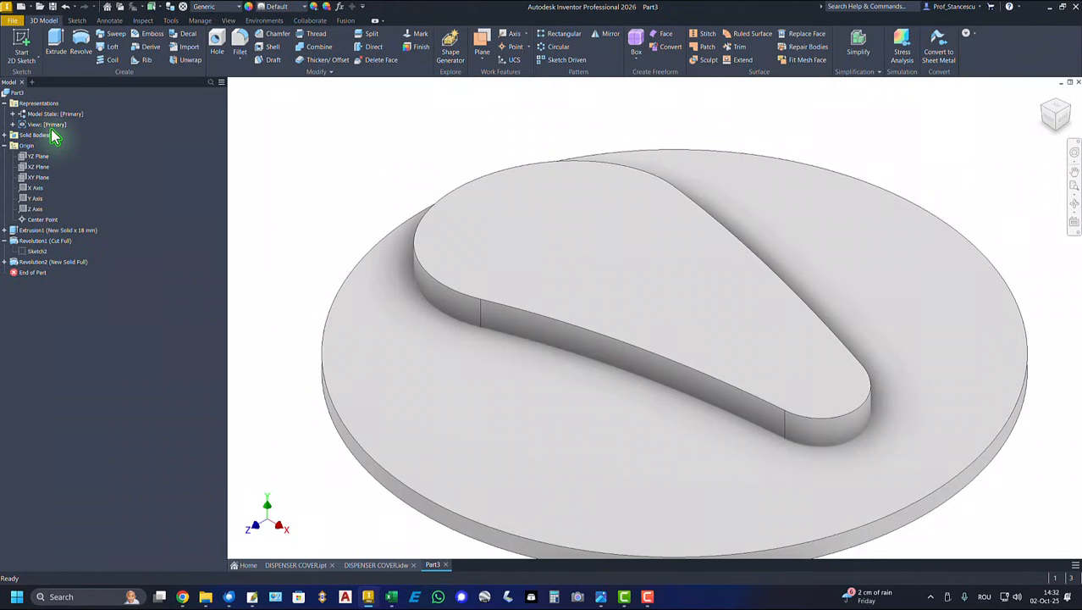
Start a new sketch on the flat underside of the revolved disc
click(5, 135)
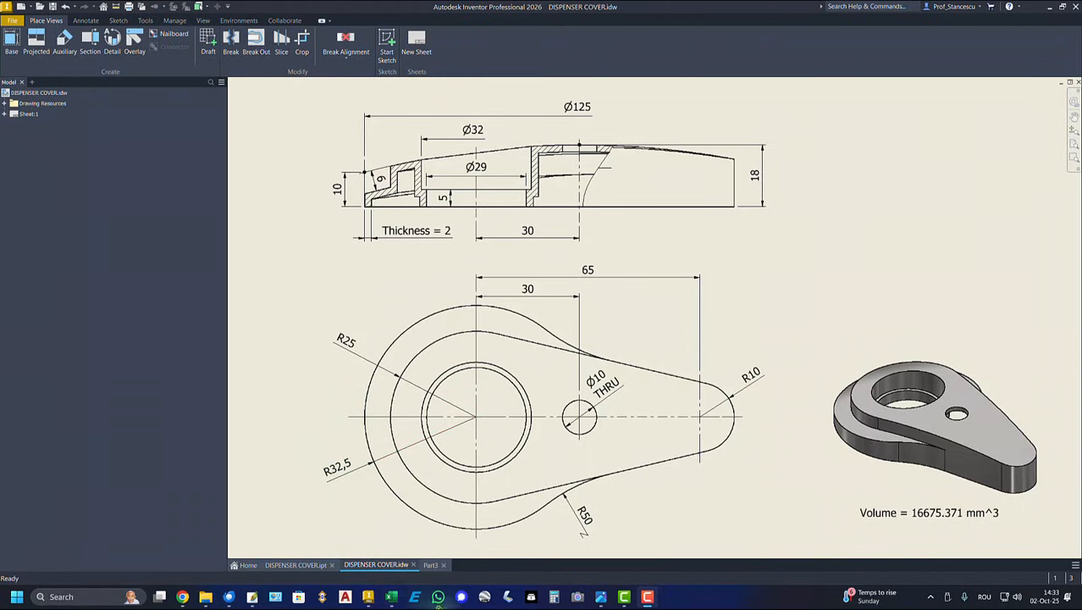
click(430, 565)
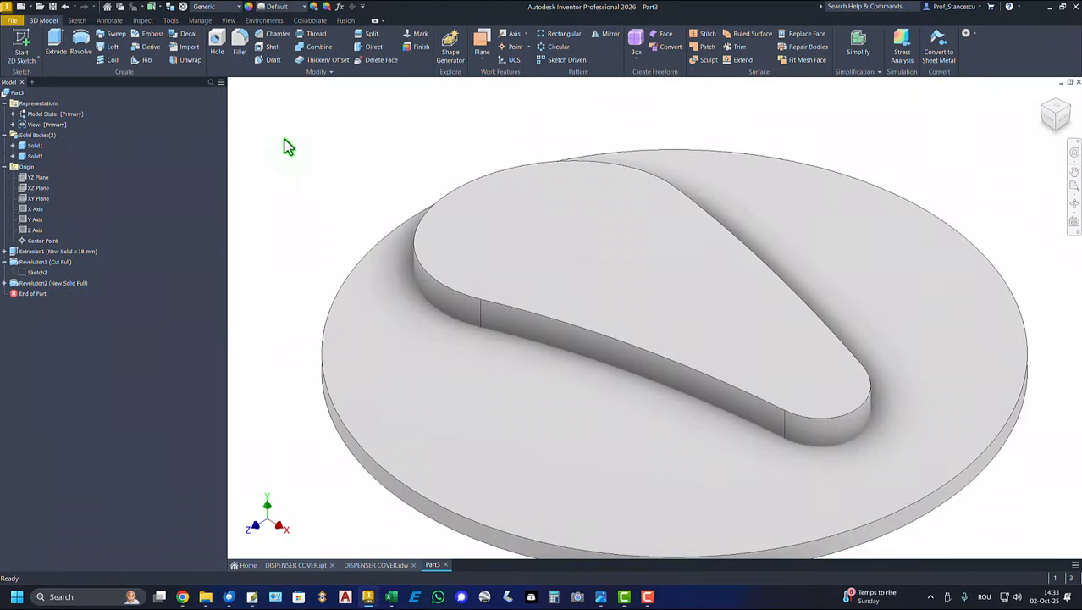
shift+middle_drag(306, 160, 413, 305)
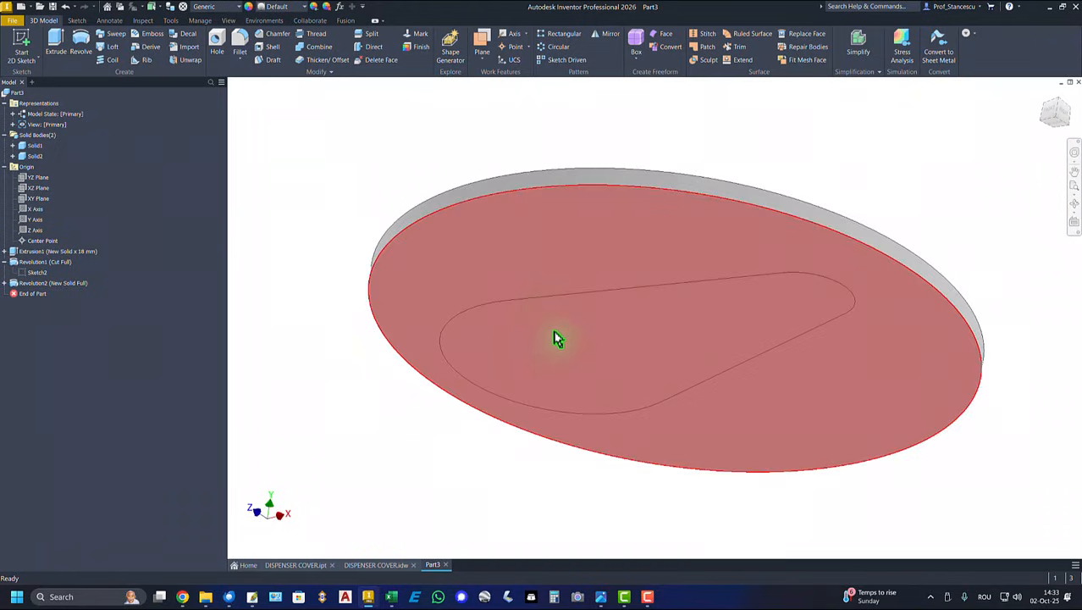
click(553, 341)
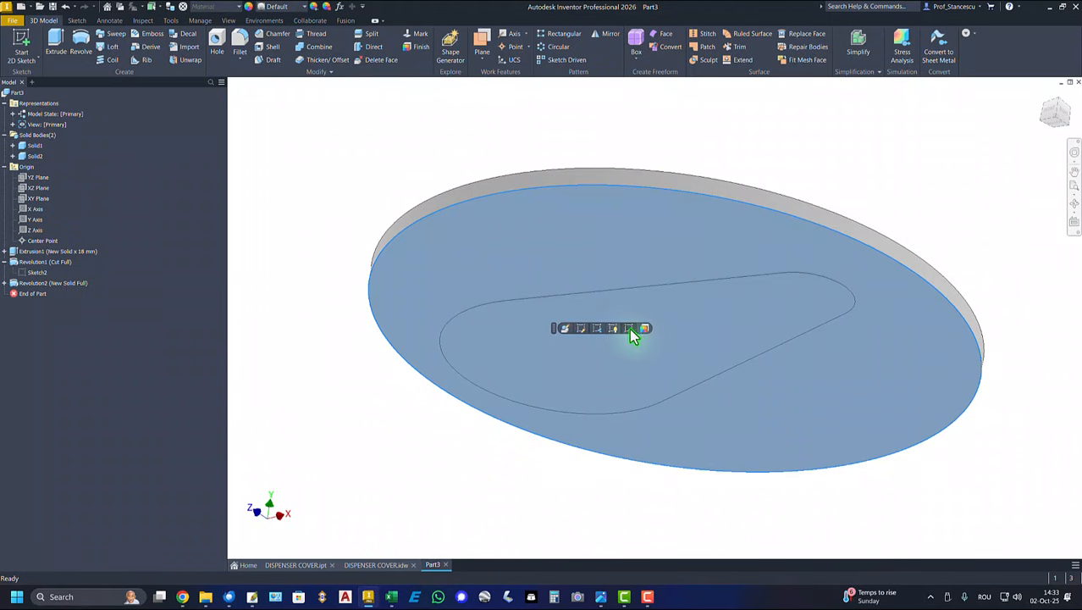
click(630, 328)
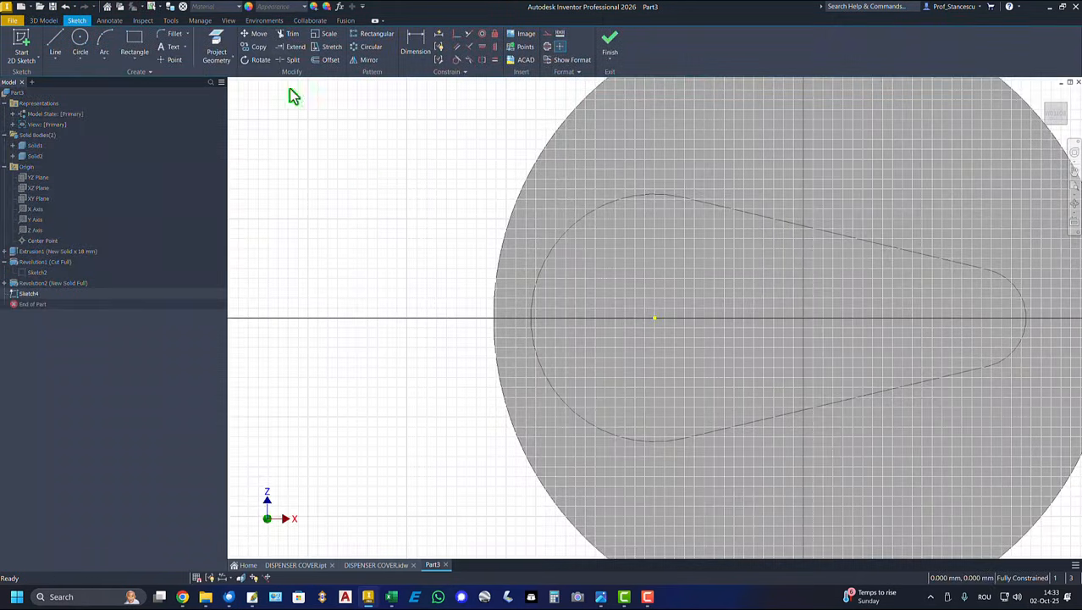
Draw a circle of about 32.5 mm radius centred on the wide end's arc centre and enlarge it past the disc's edge
click(222, 51)
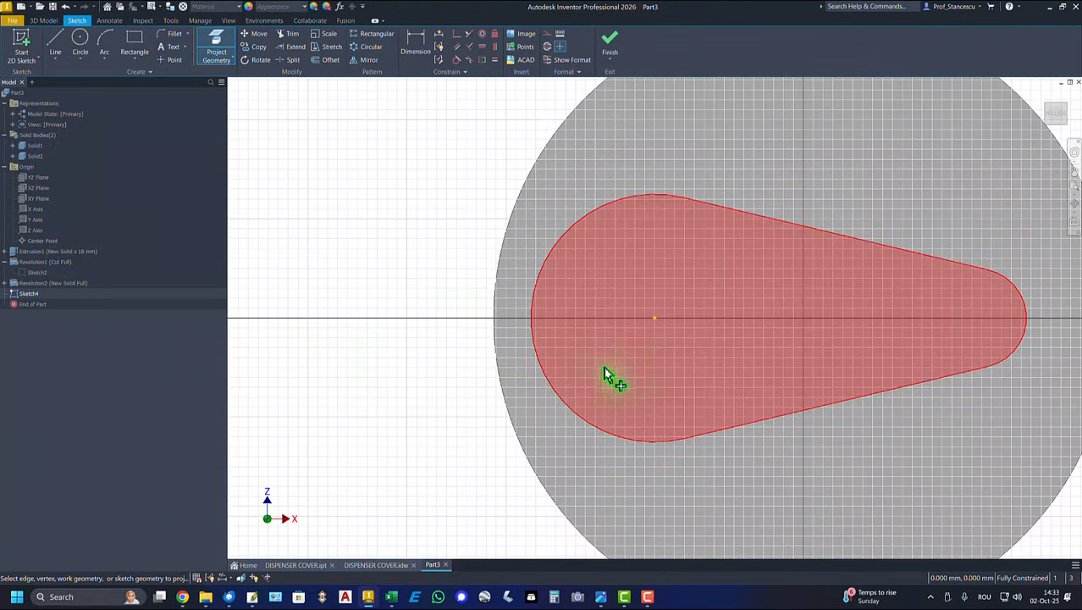
click(655, 323)
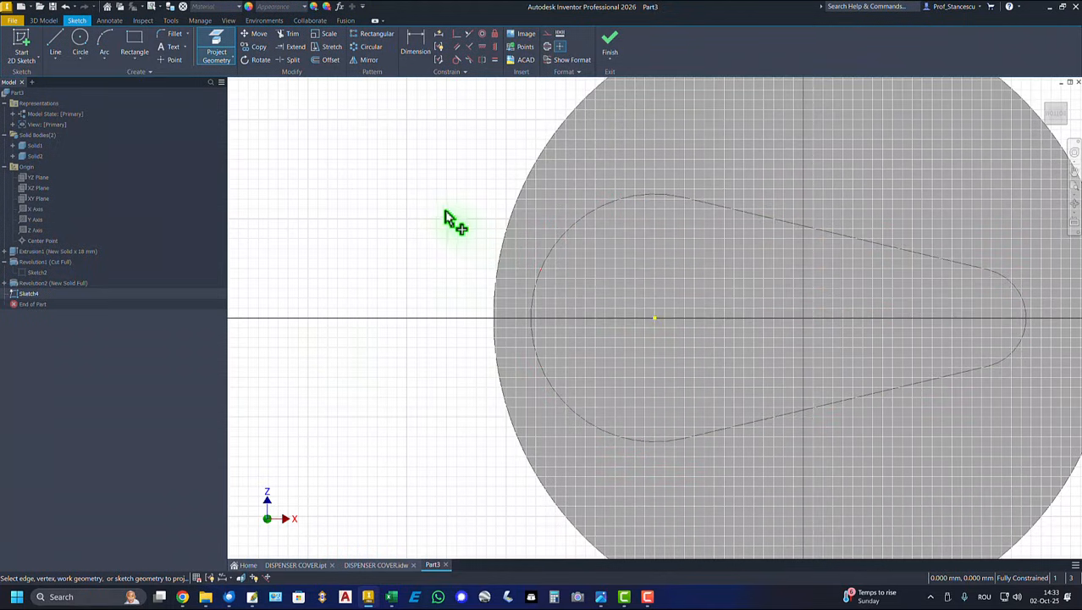
click(79, 39)
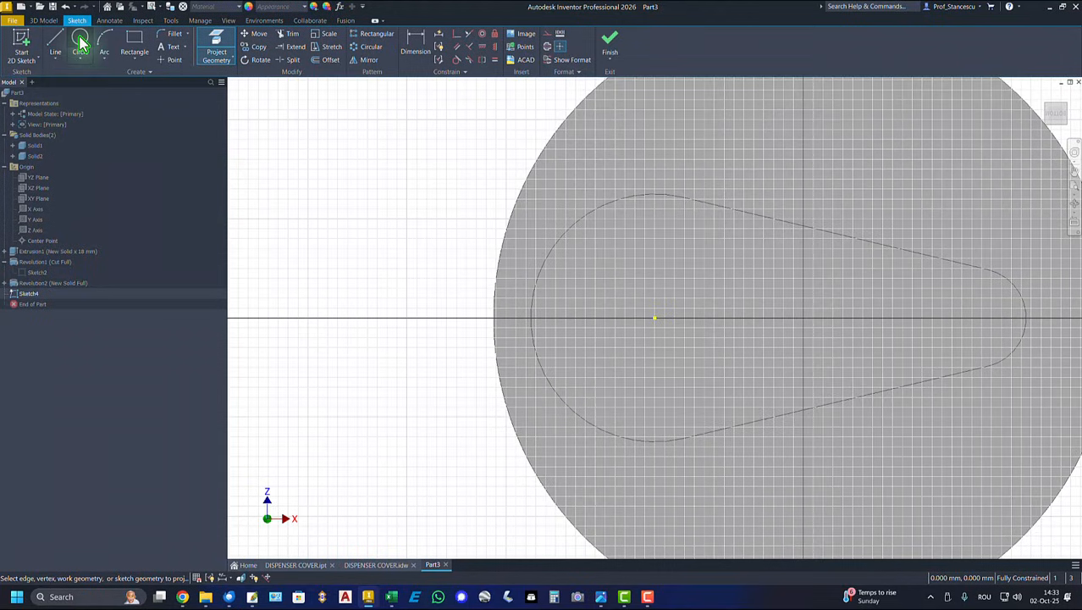
click(655, 319)
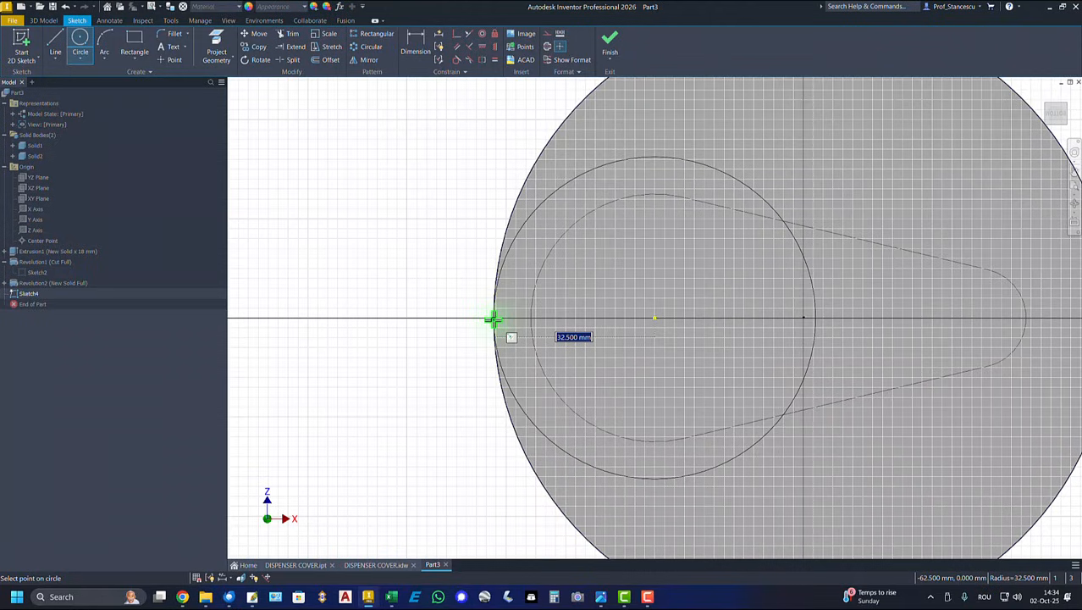
right_click(425, 354)
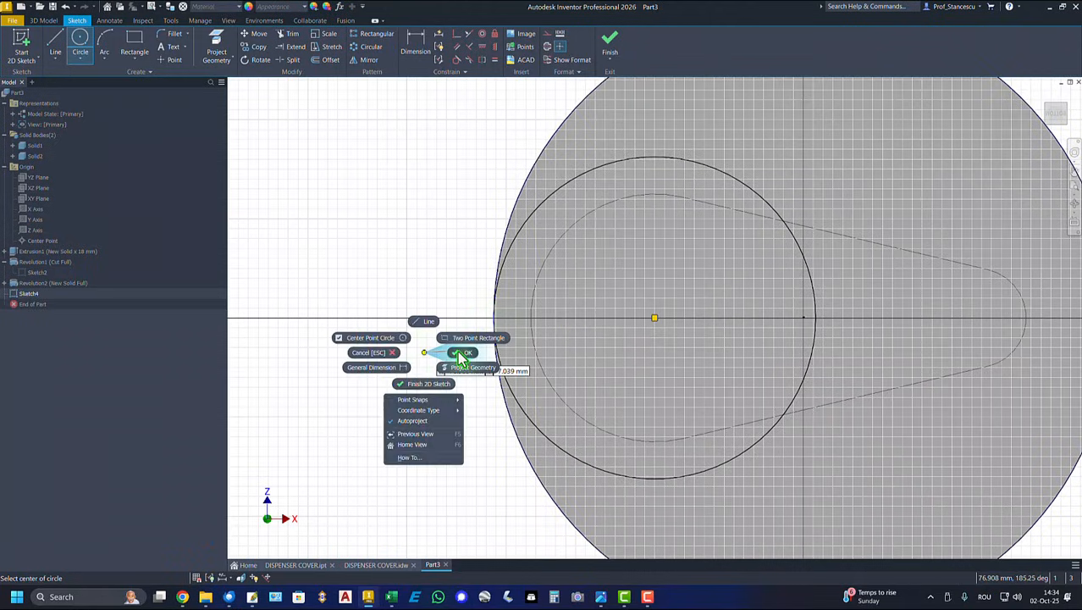
click(458, 356)
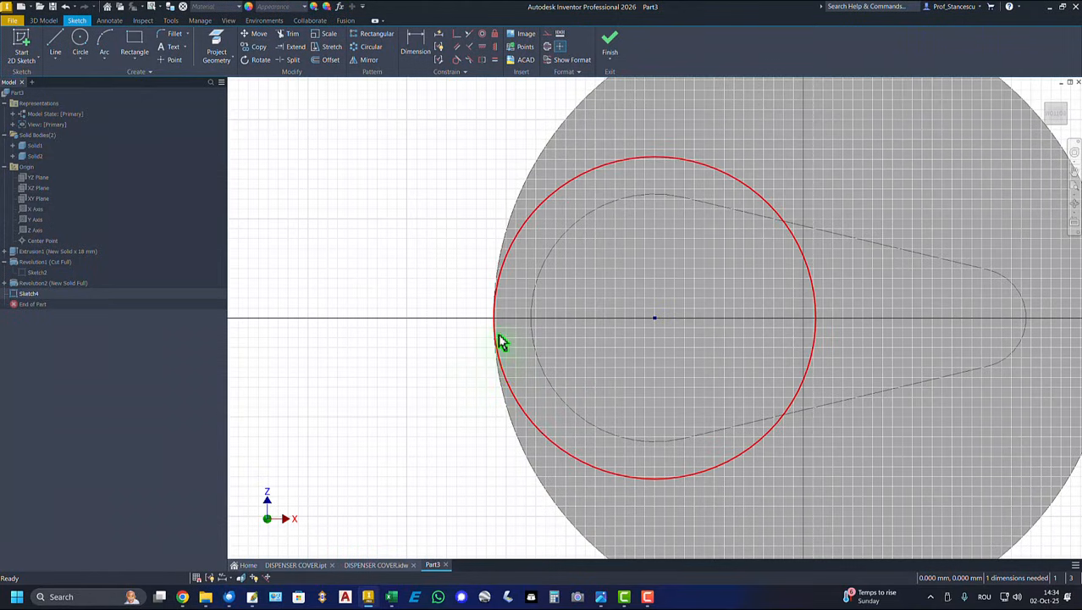
drag(503, 367, 476, 373)
Project the disc's outer edge into the sketch and convert it to construction geometry
click(216, 44)
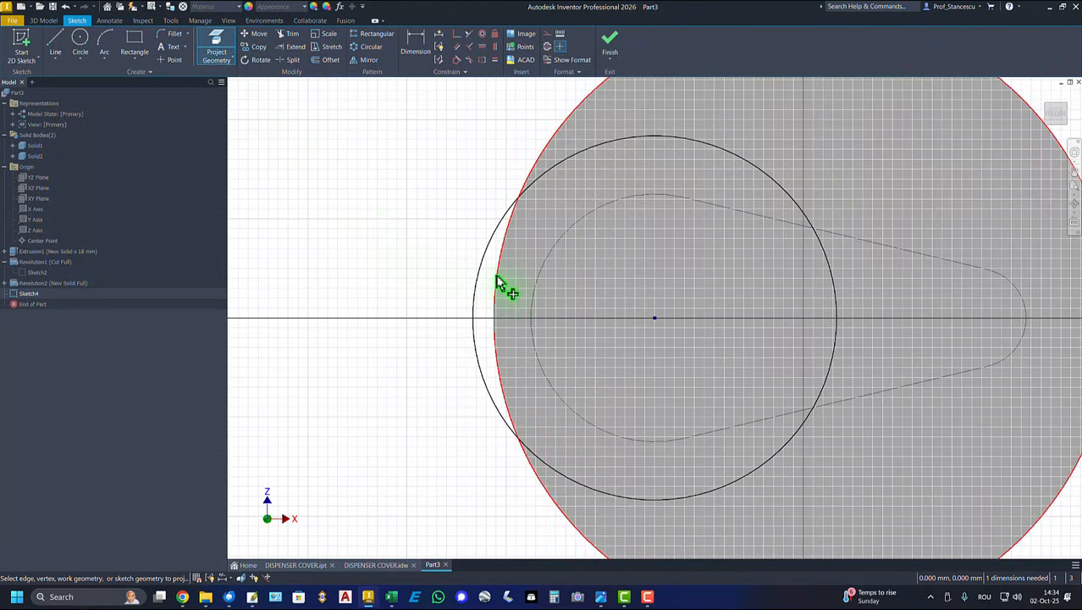
click(500, 282)
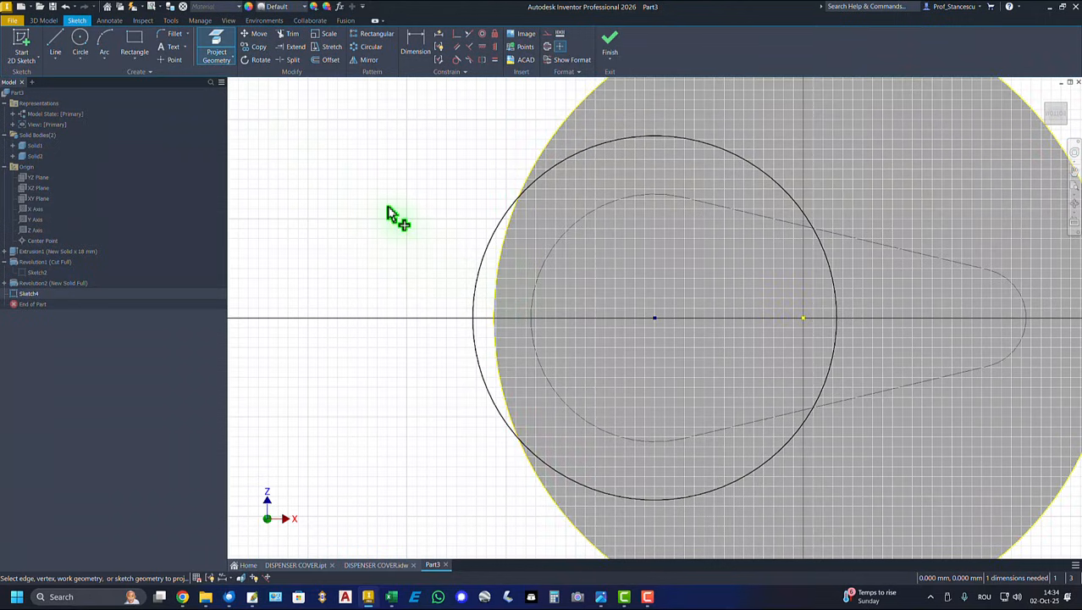
right_click(388, 208)
click(432, 205)
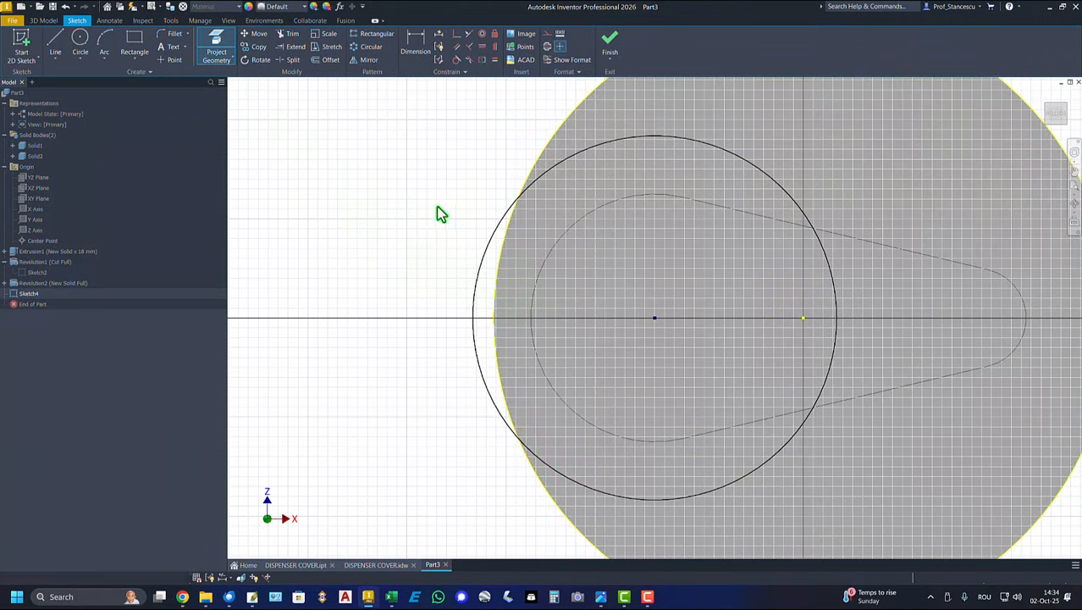
right_click(540, 175)
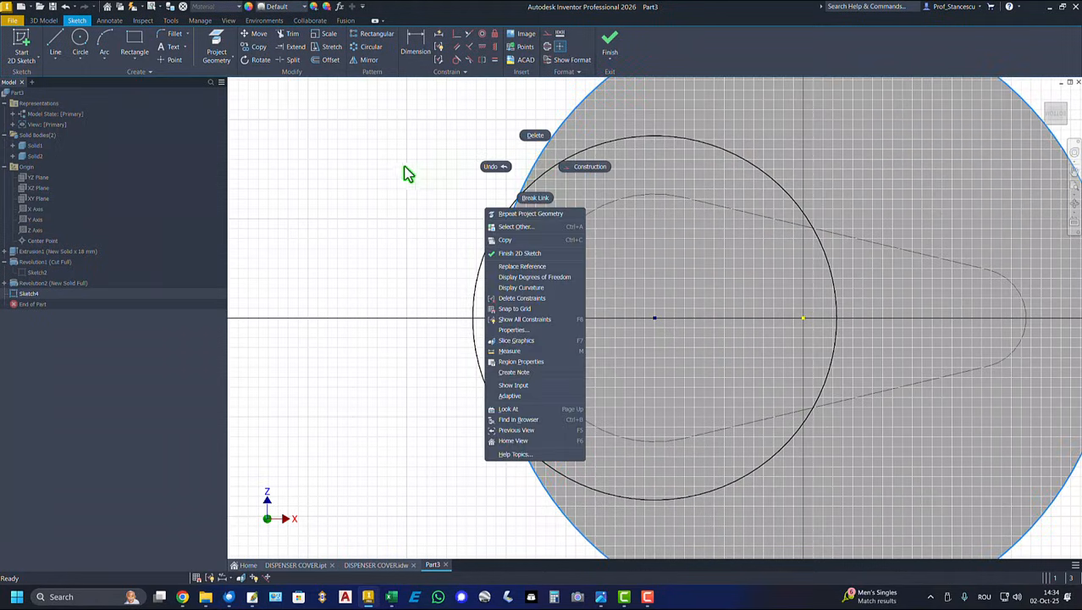
click(581, 168)
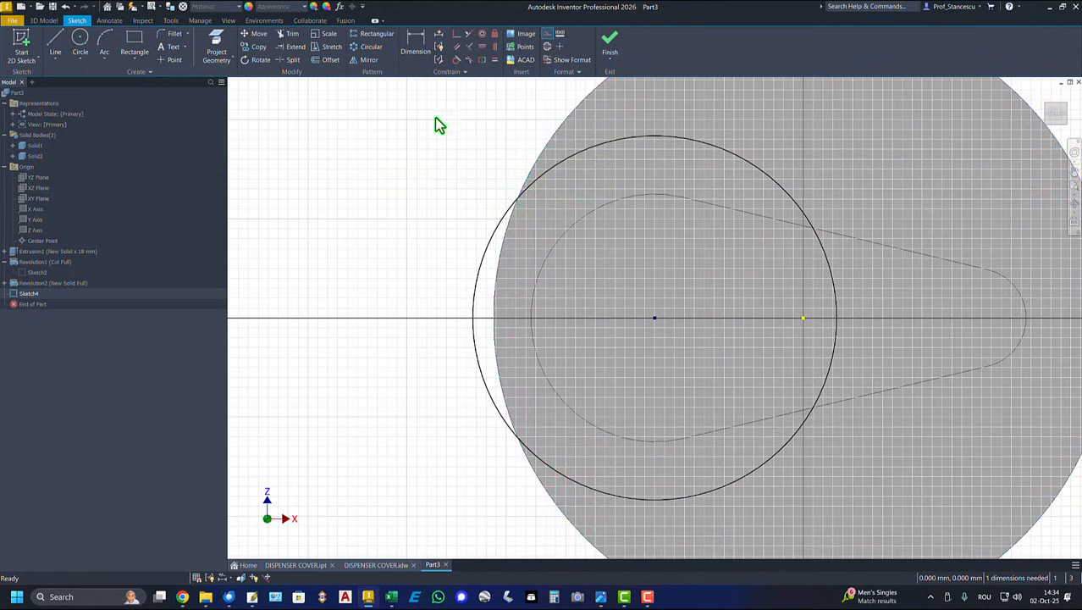
Constrain the circle tangent to the projected disc edge and finish the sketch
click(457, 59)
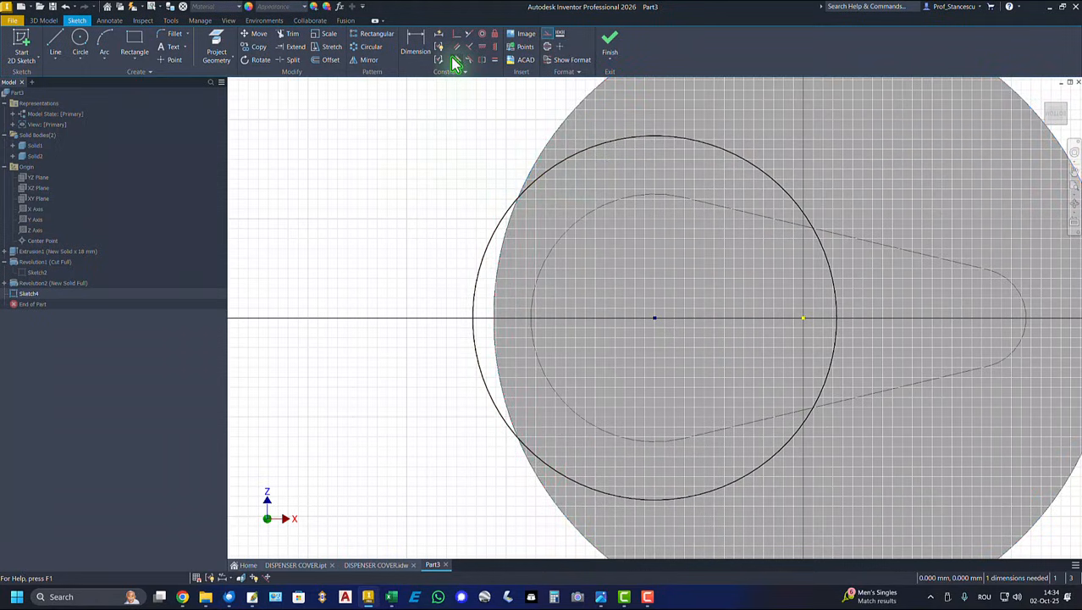
click(477, 319)
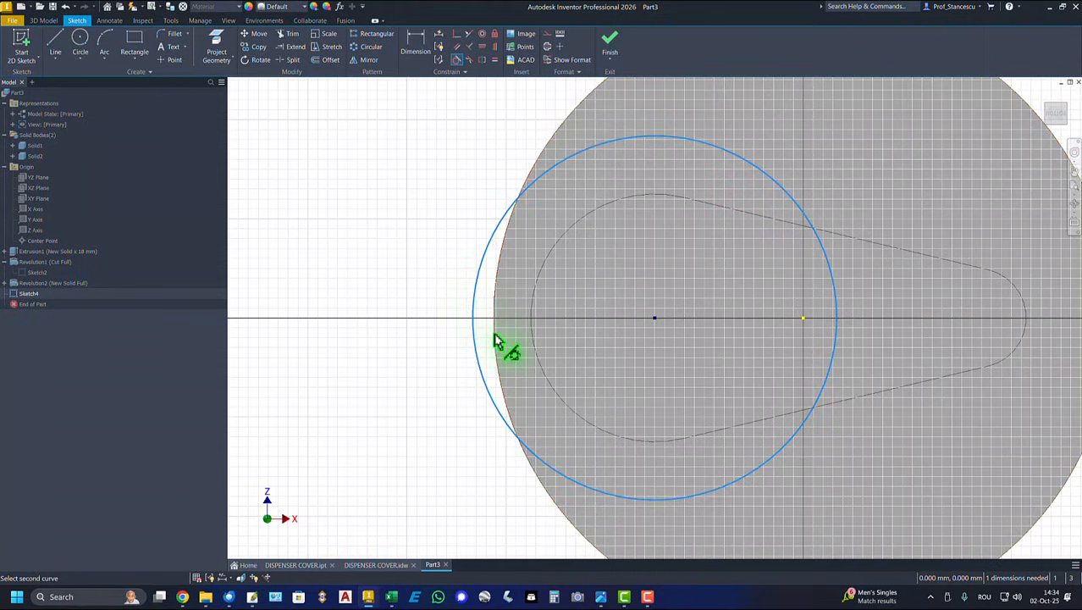
click(497, 337)
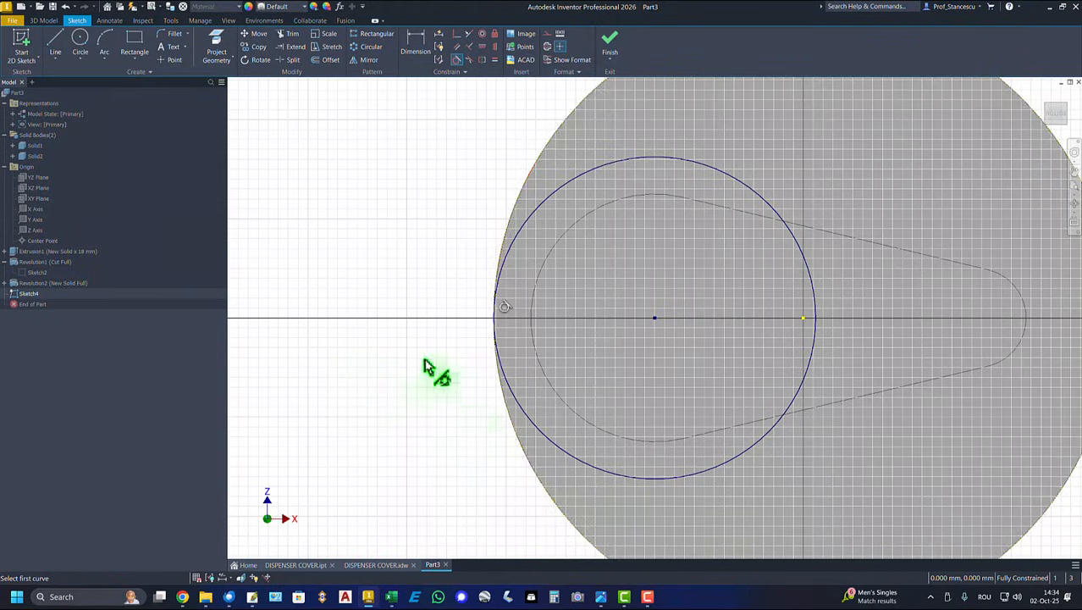
click(611, 49)
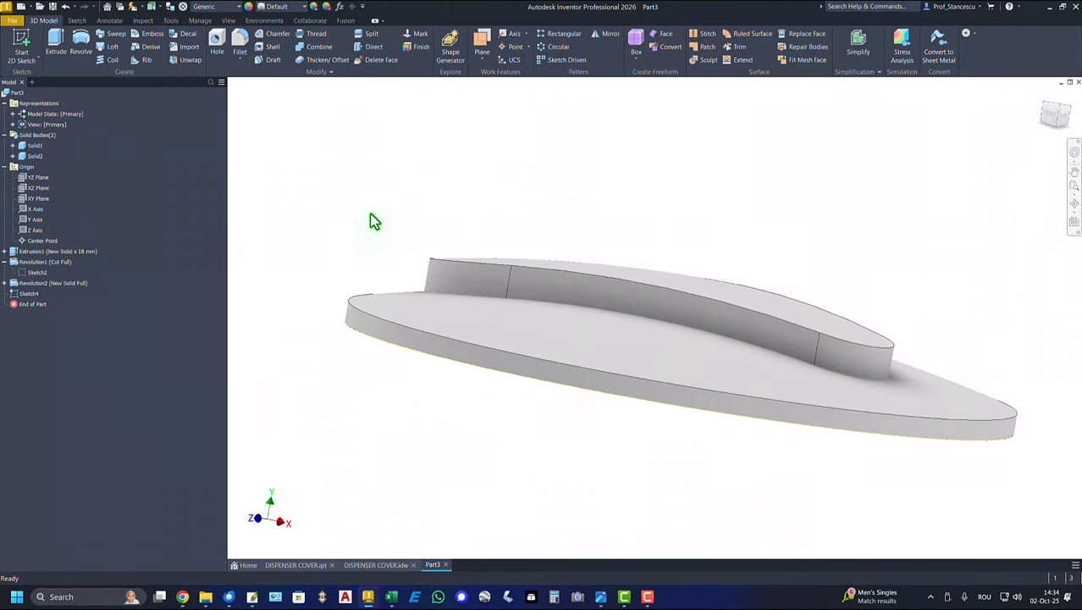
Extrude the circle 18 mm upward in the flipped direction, intersecting it with the revolved disc
click(56, 49)
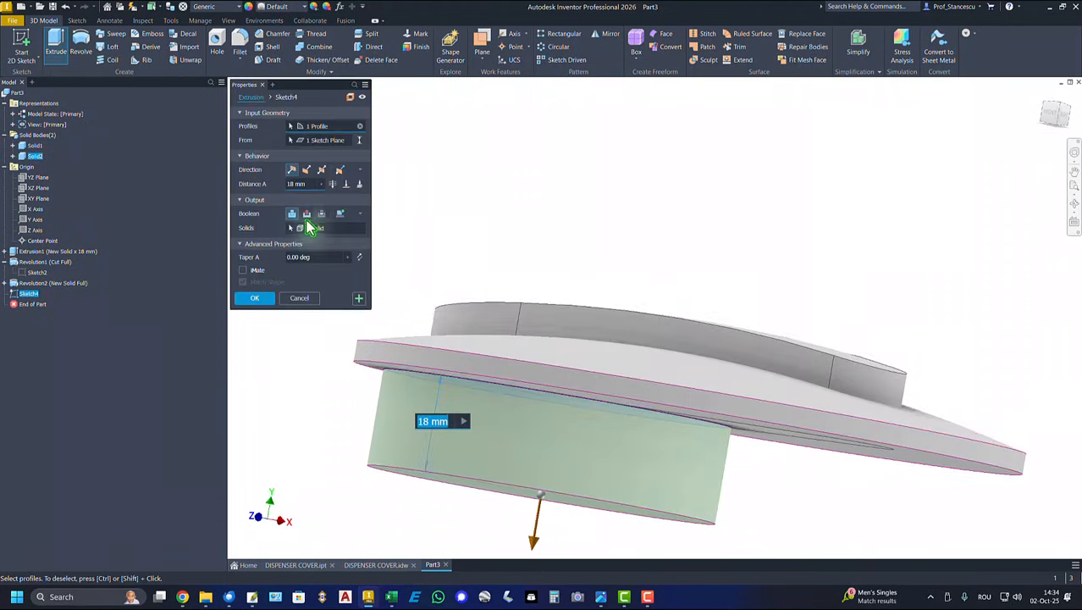
click(306, 169)
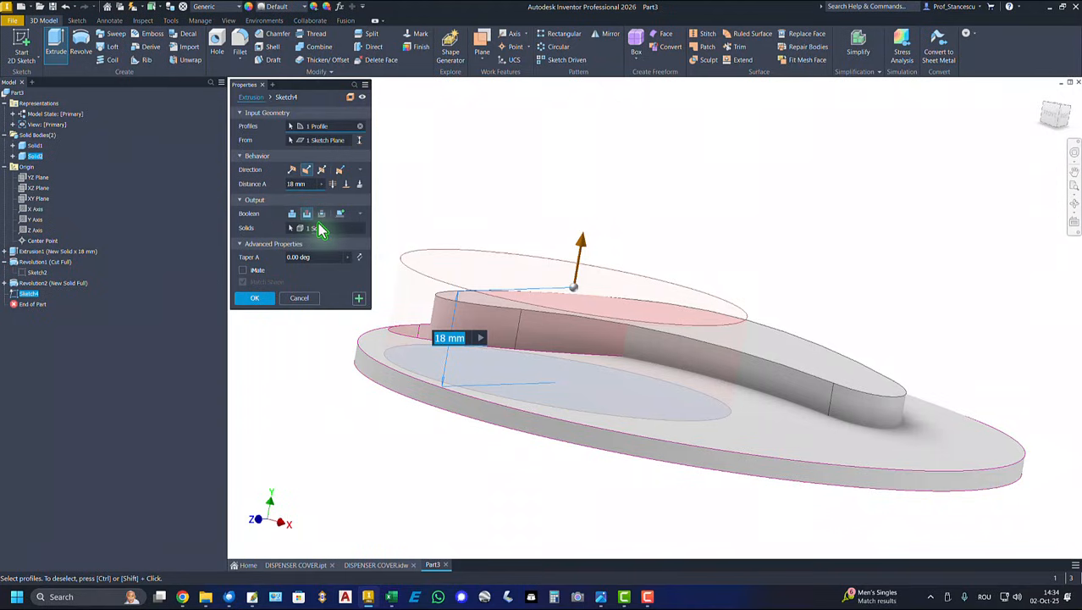
click(322, 213)
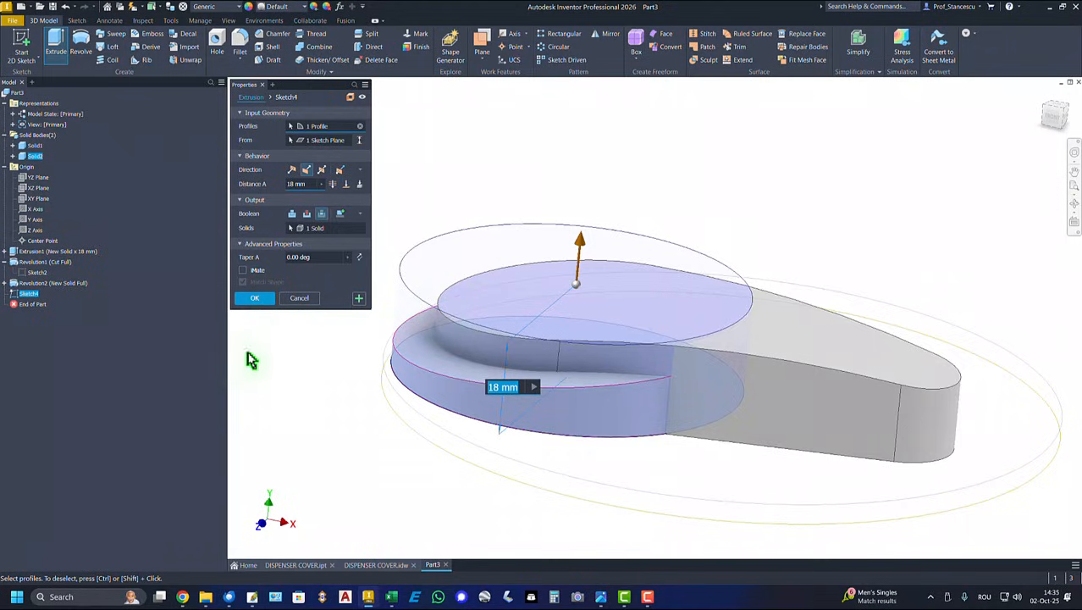
click(255, 298)
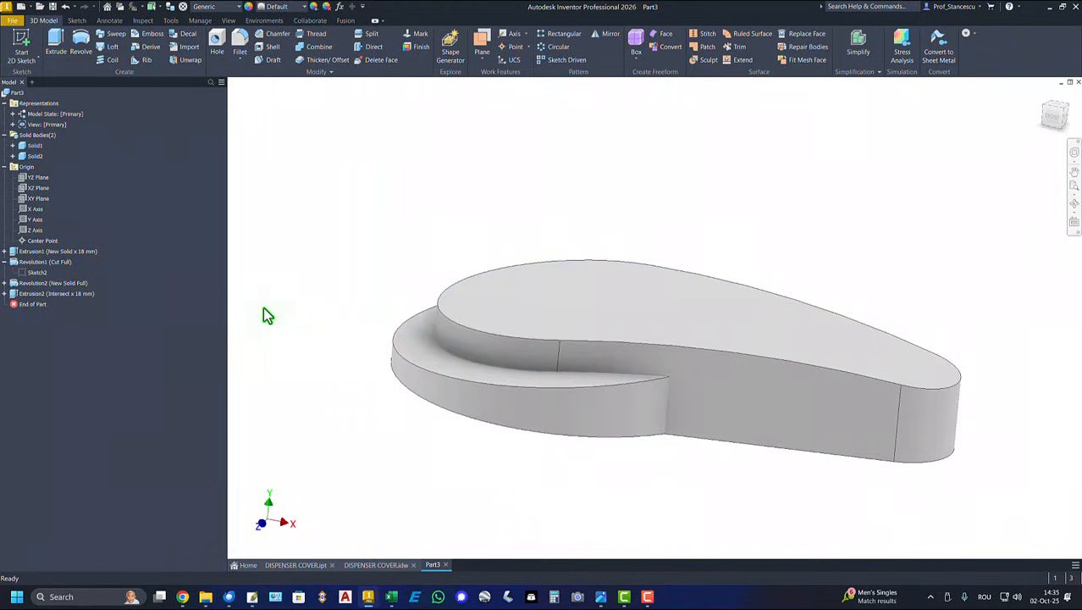
Combine the tapered body and the round lower step into one solid with a Join operation
key(F5)
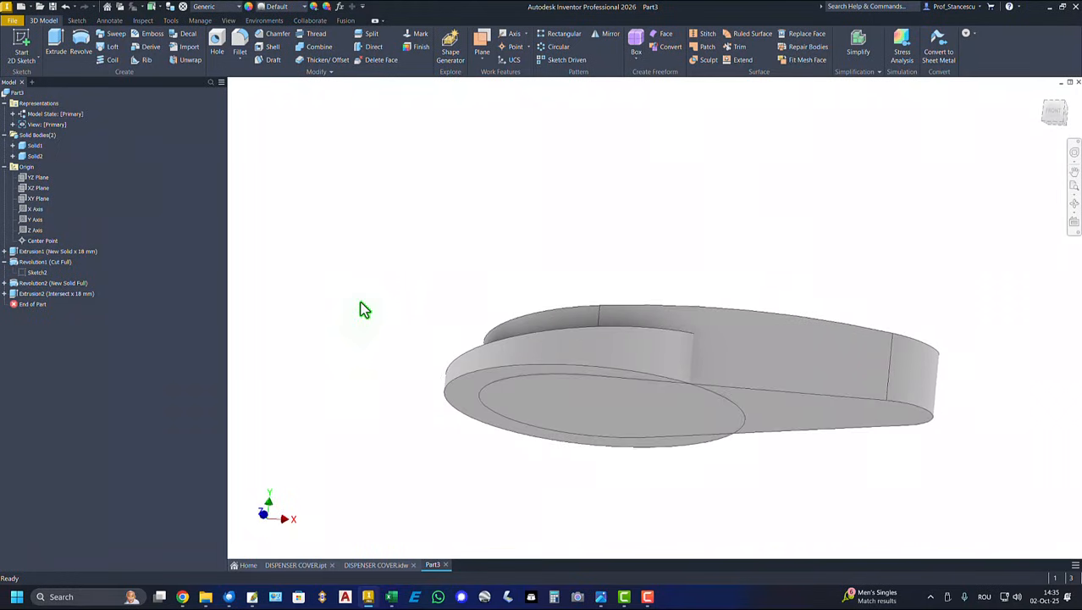
key(F6)
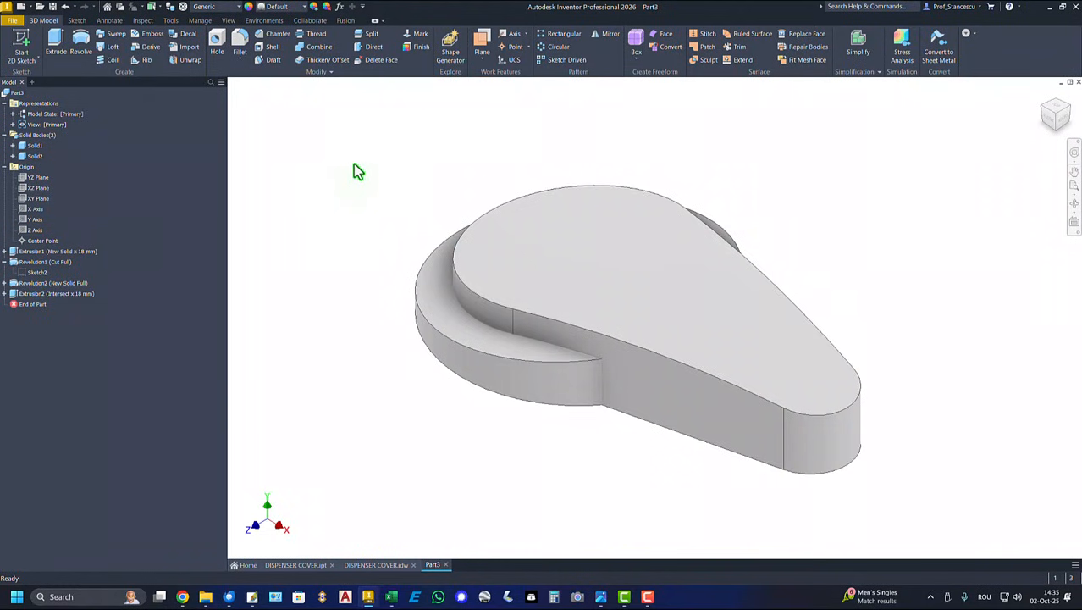
click(318, 49)
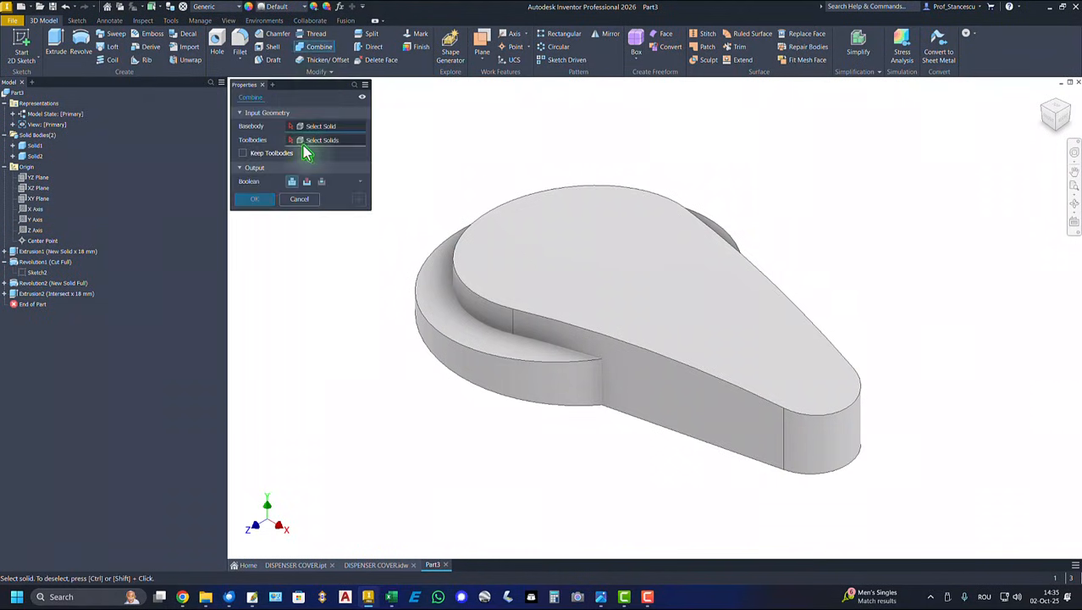
click(559, 231)
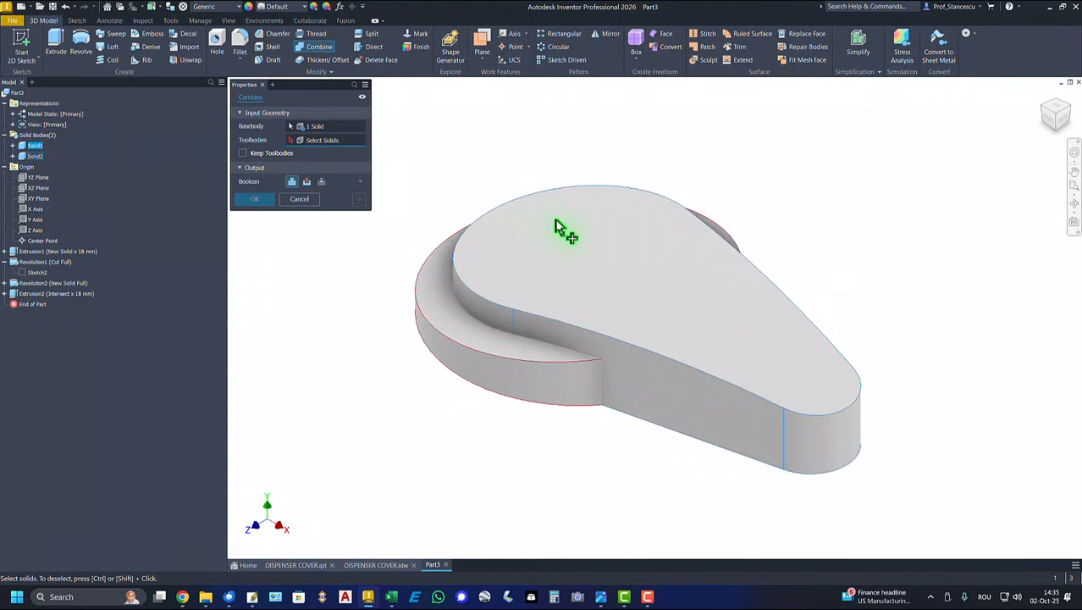
click(428, 300)
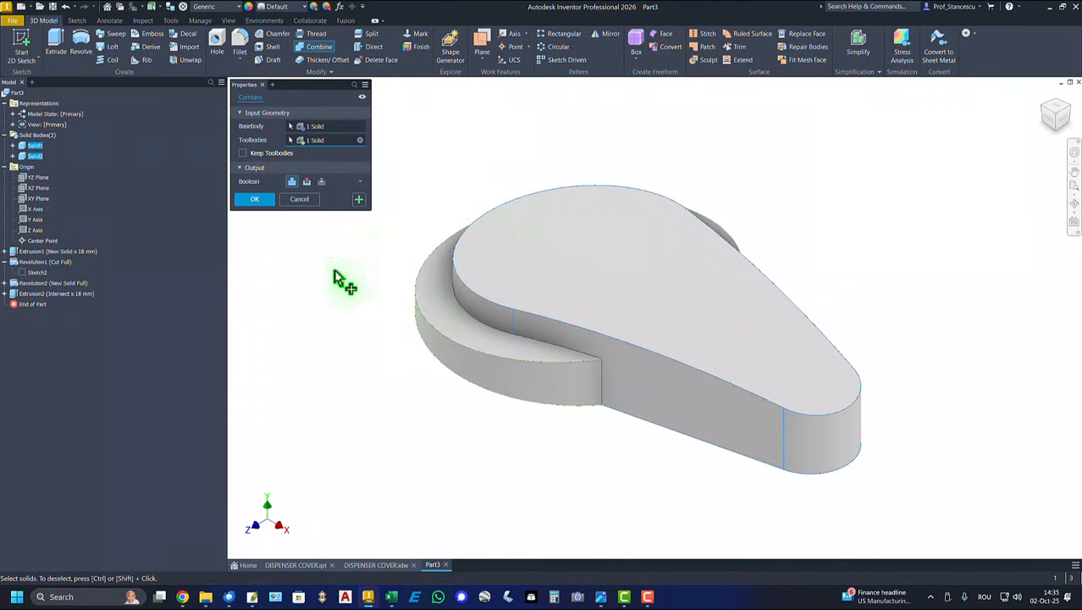
click(259, 200)
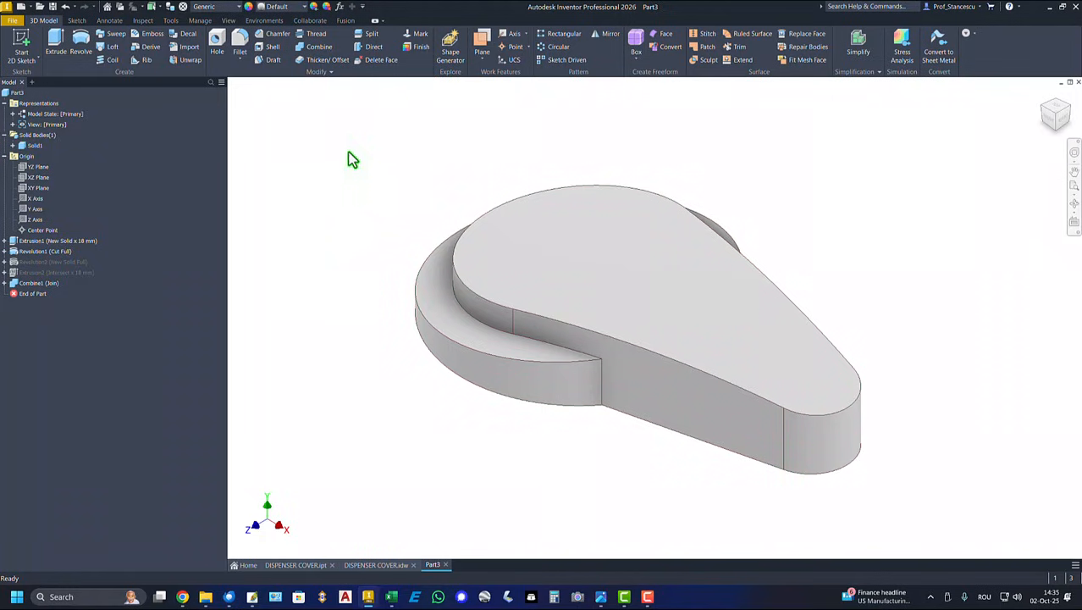
Fillet the two vertical edges where the round lower step meets the tapered body with a 50 mm radius
key(ctrl+Tab)
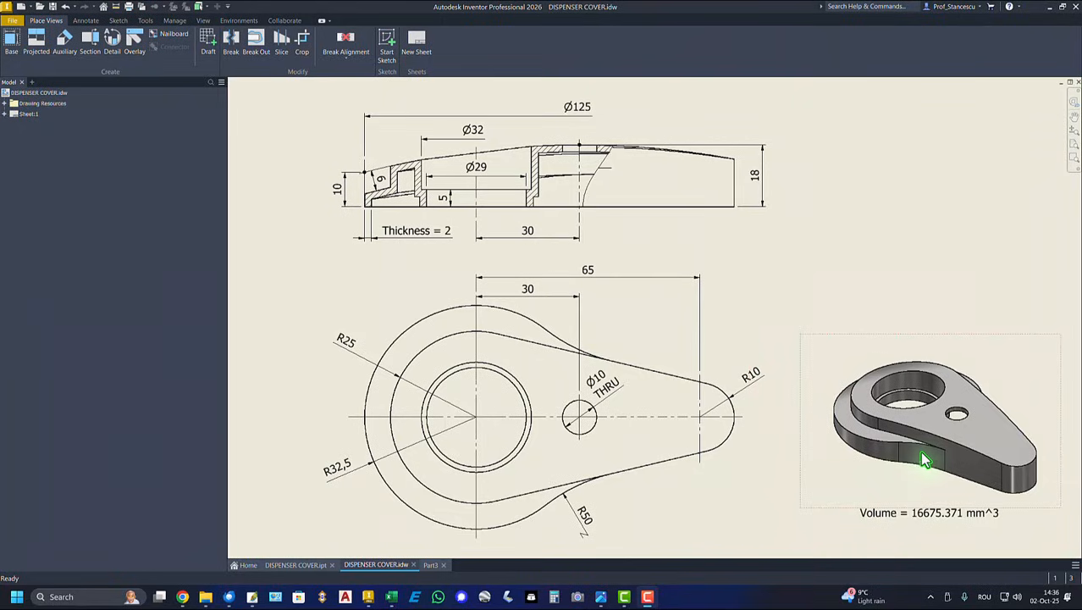
drag(599, 521, 586, 514)
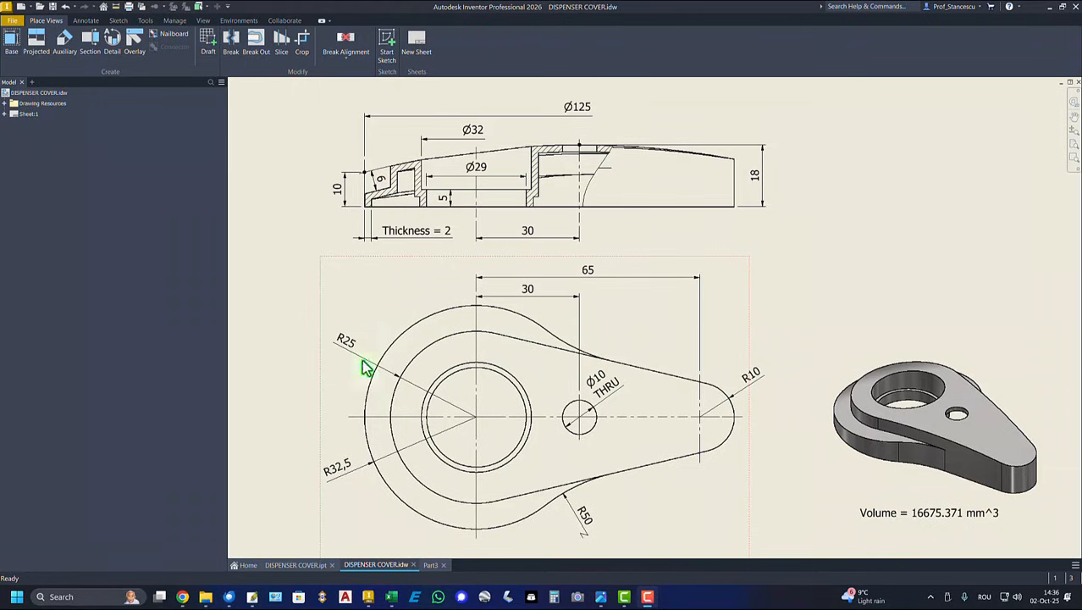
click(432, 565)
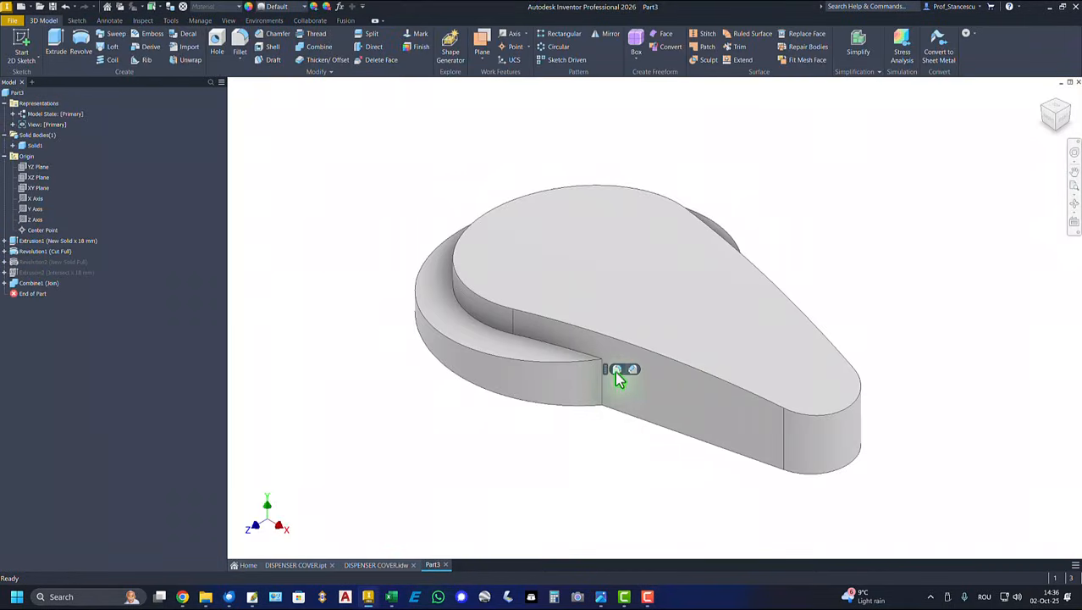
click(615, 371)
key(f)
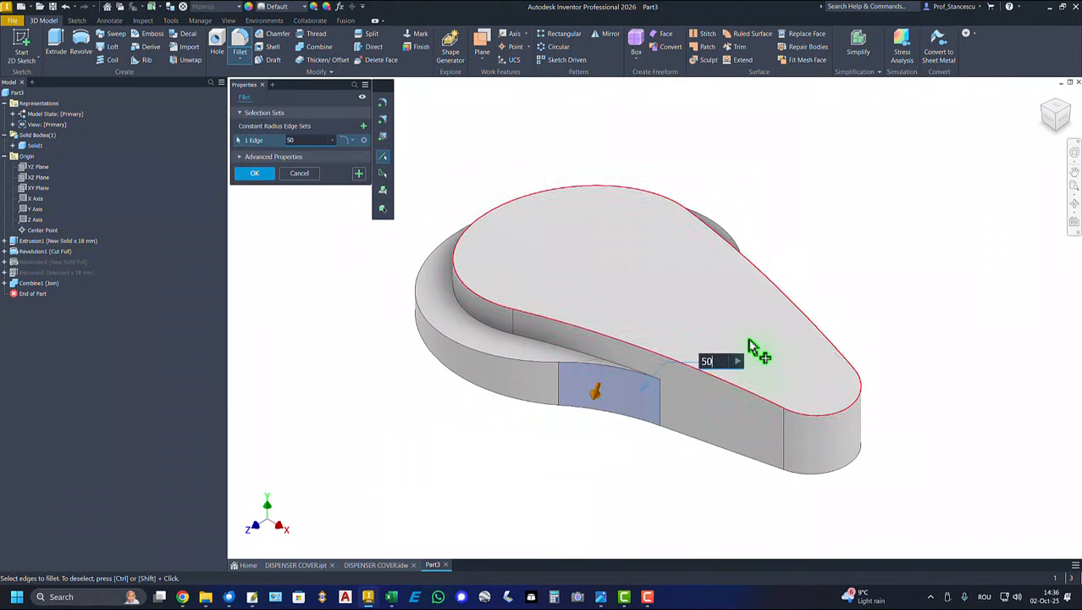
click(742, 289)
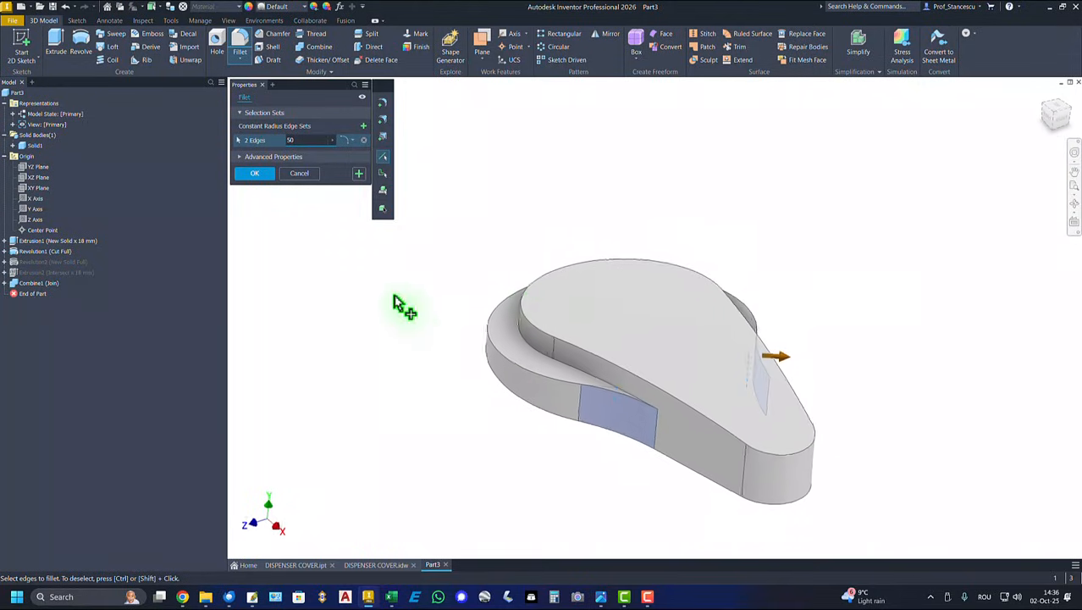
click(255, 174)
key(F6)
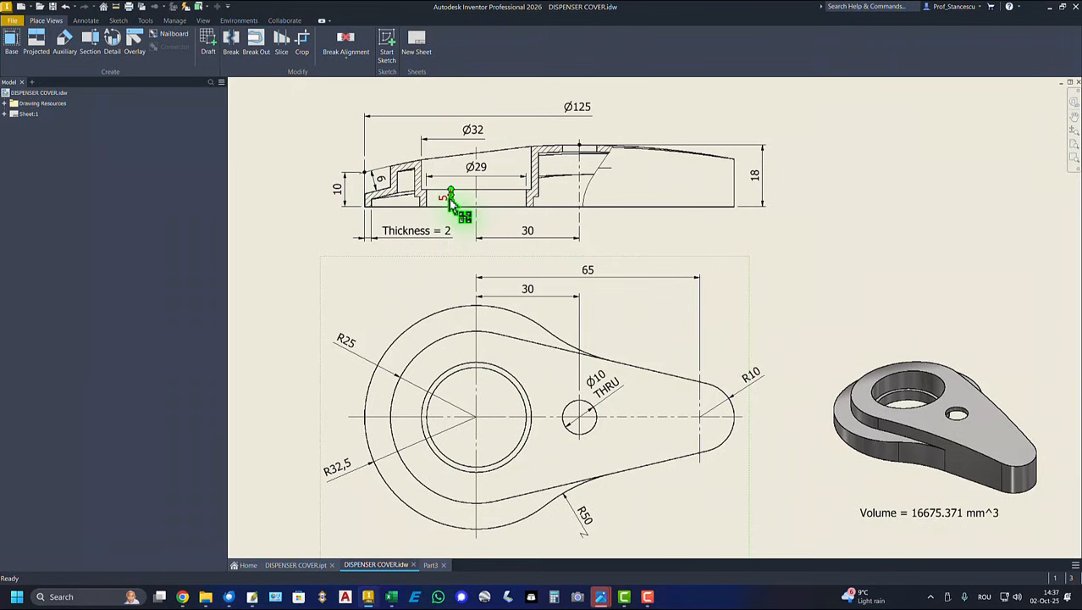
Start a sketch on the XY plane and slice the model graphics at the sketch plane
click(426, 566)
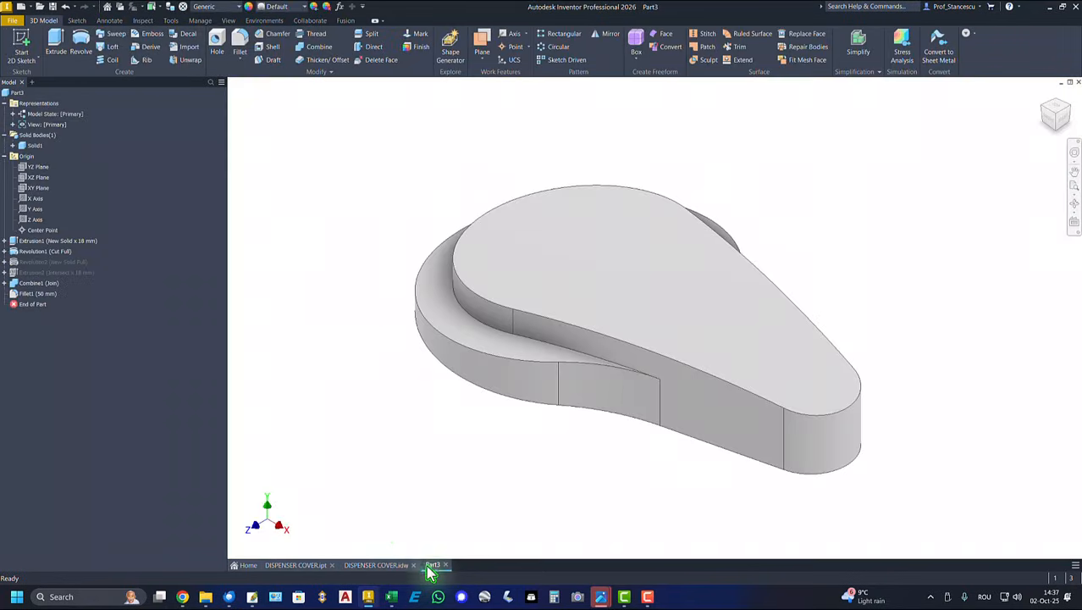
click(31, 188)
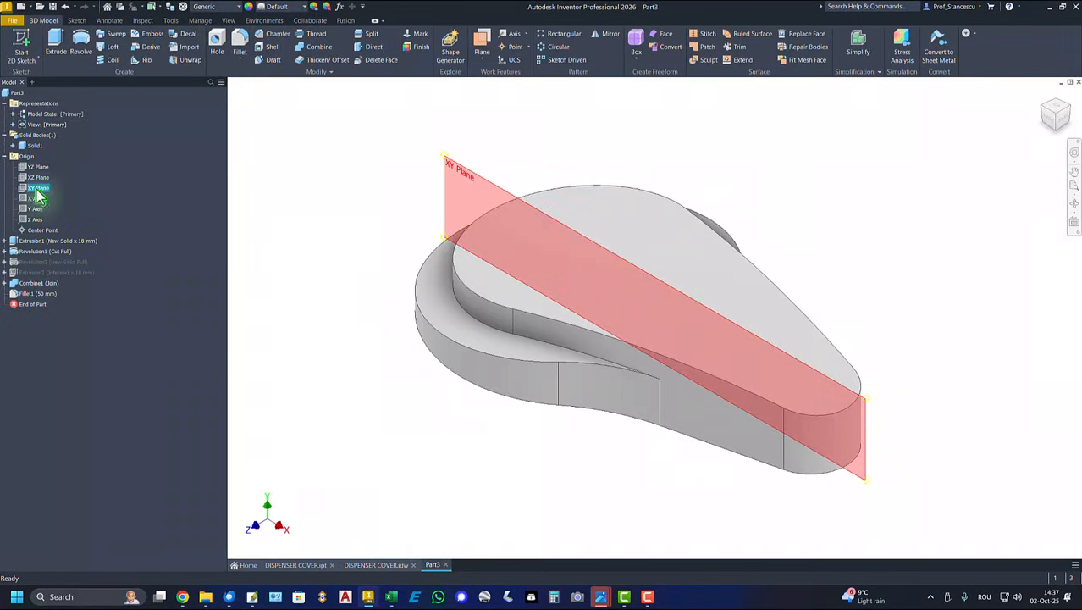
click(670, 314)
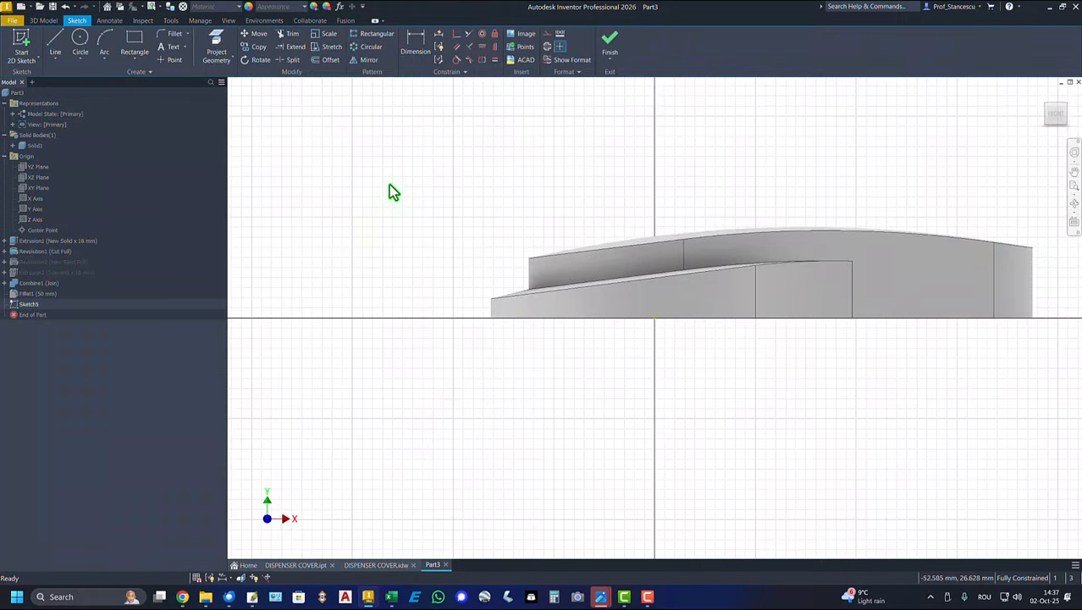
key(F7)
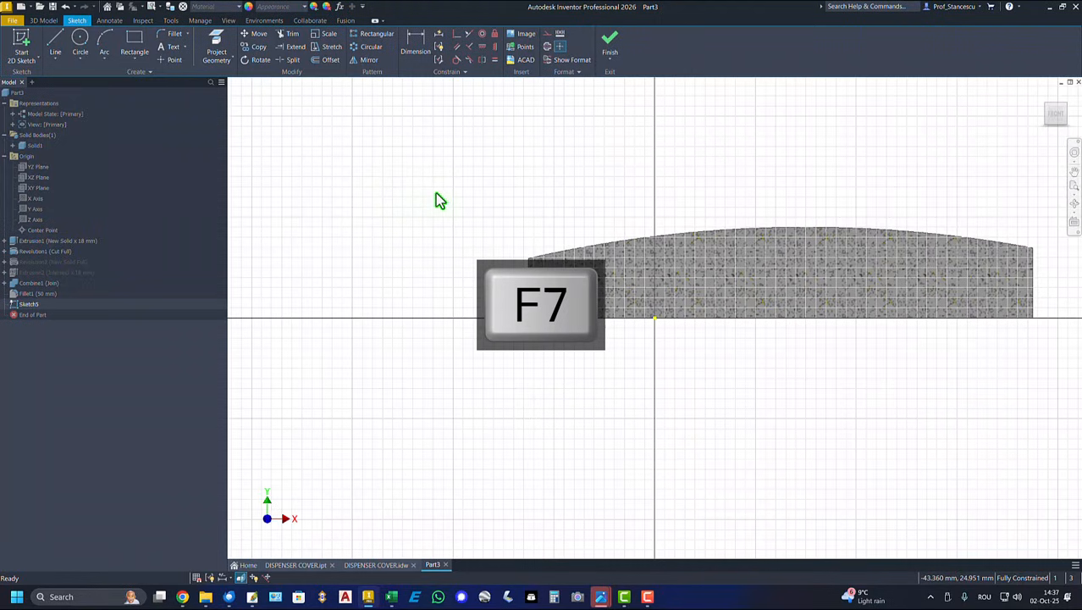
Sketch the stepped hole's half profile from the origin, about 12 mm wide at the base, 14 mm wide above and 20.5 mm high
click(57, 42)
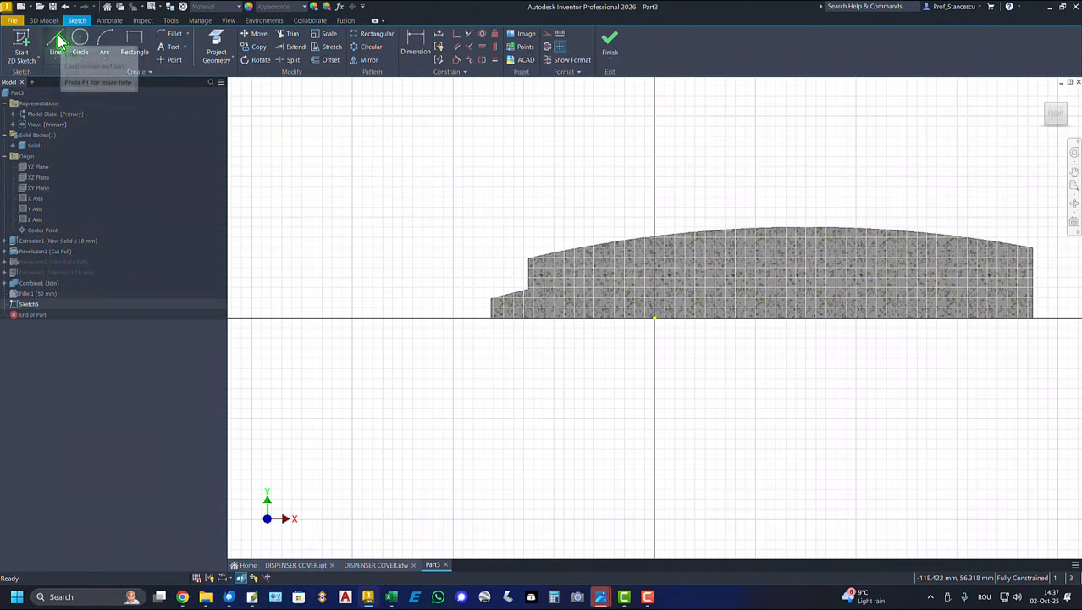
click(656, 319)
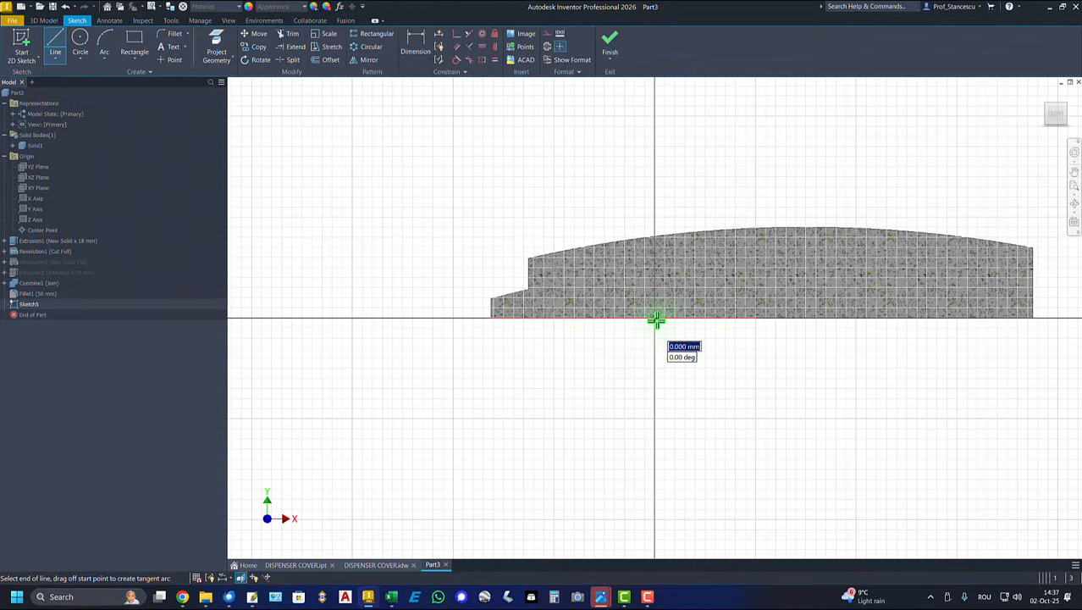
click(594, 319)
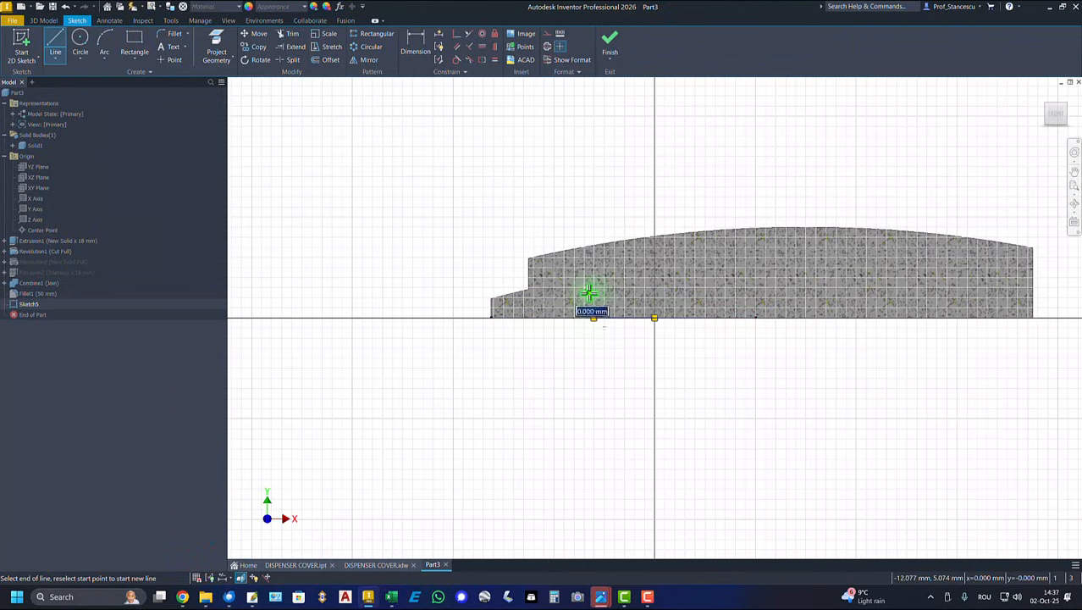
click(584, 214)
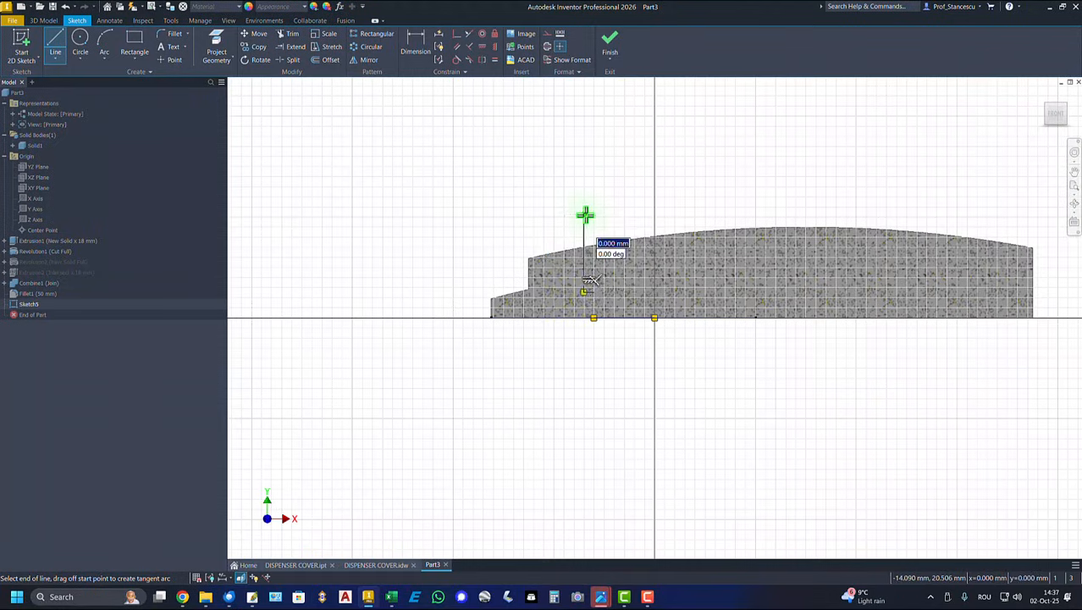
click(655, 214)
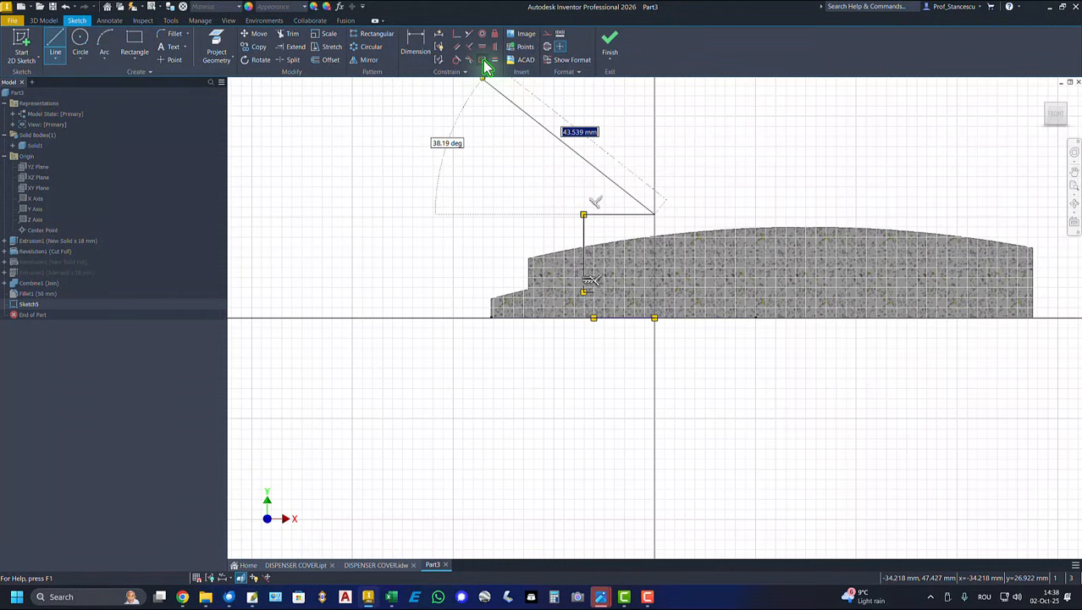
Draw a vertical centerline from the end of the profile's upper line down to the origin as the revolution axis
click(549, 48)
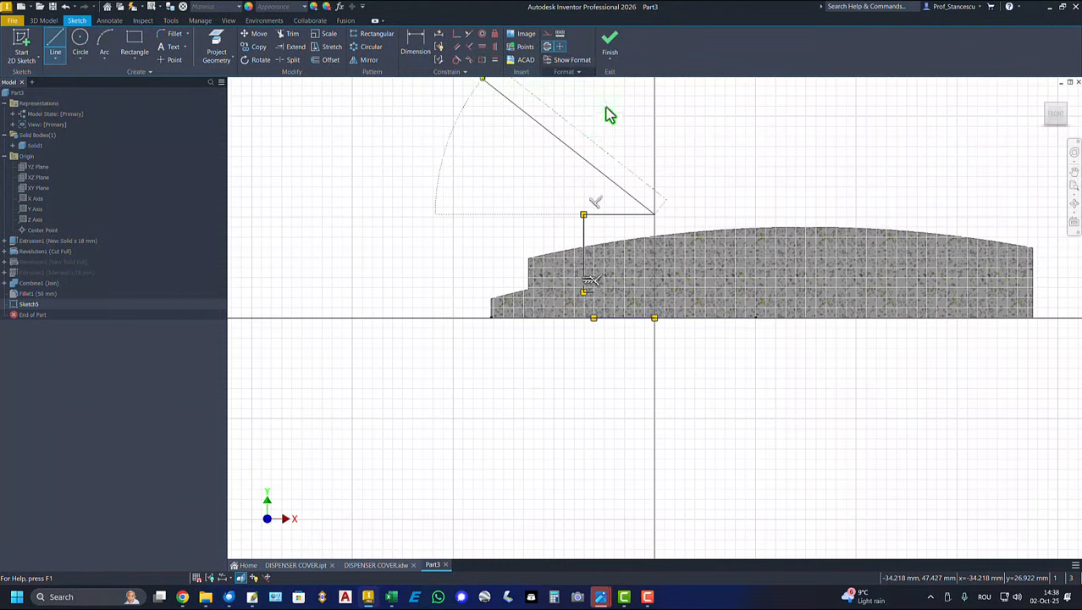
double_click(655, 317)
right_click(794, 370)
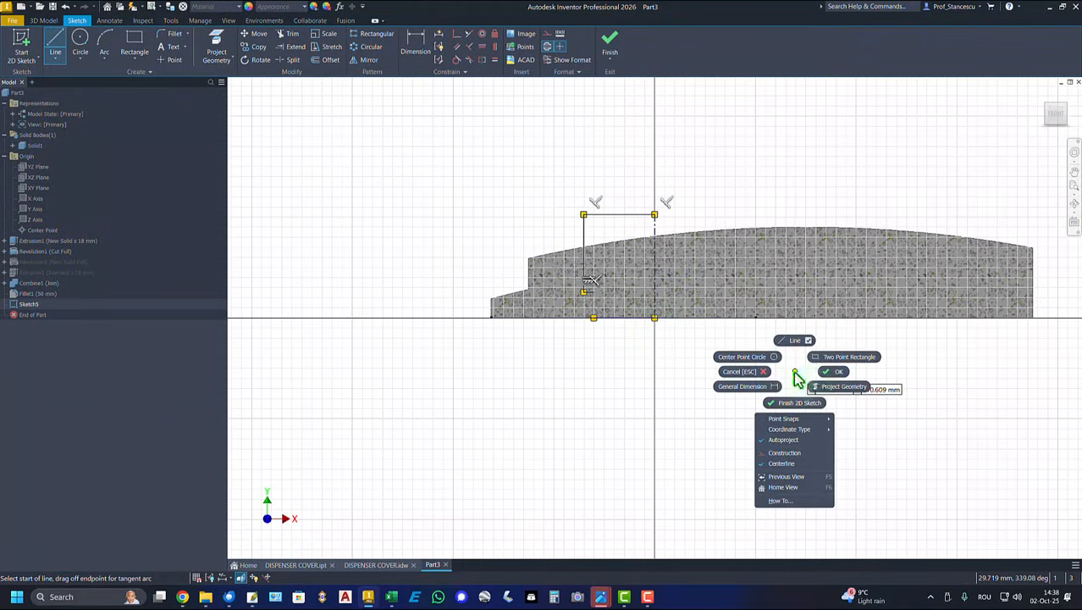
click(832, 375)
click(699, 310)
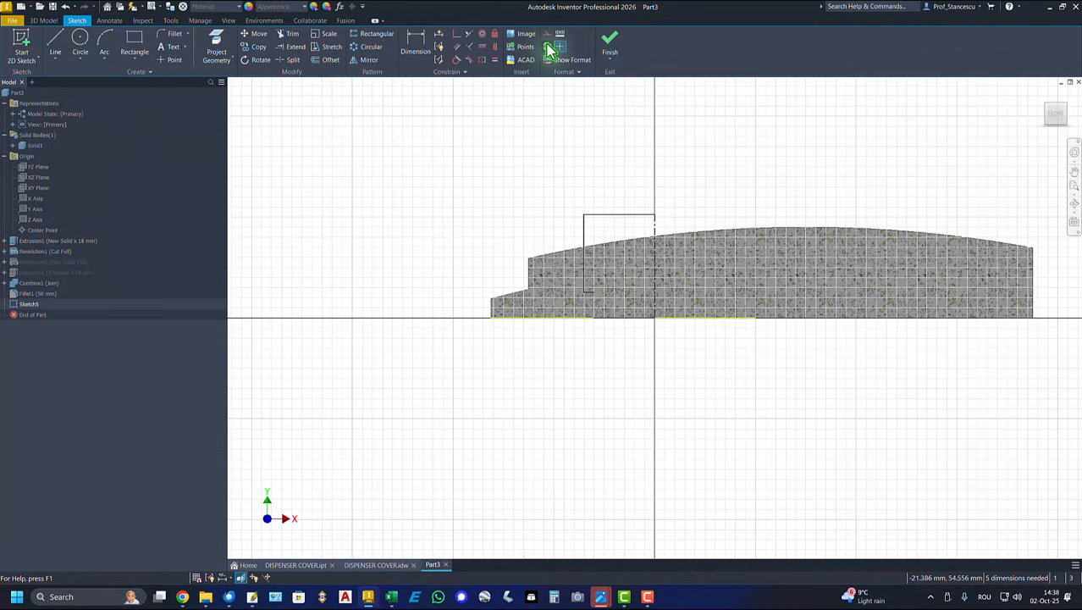
Close the profile's gap with a vertical line about 5 mm long from the step to the base line, formatted as a normal line
click(547, 47)
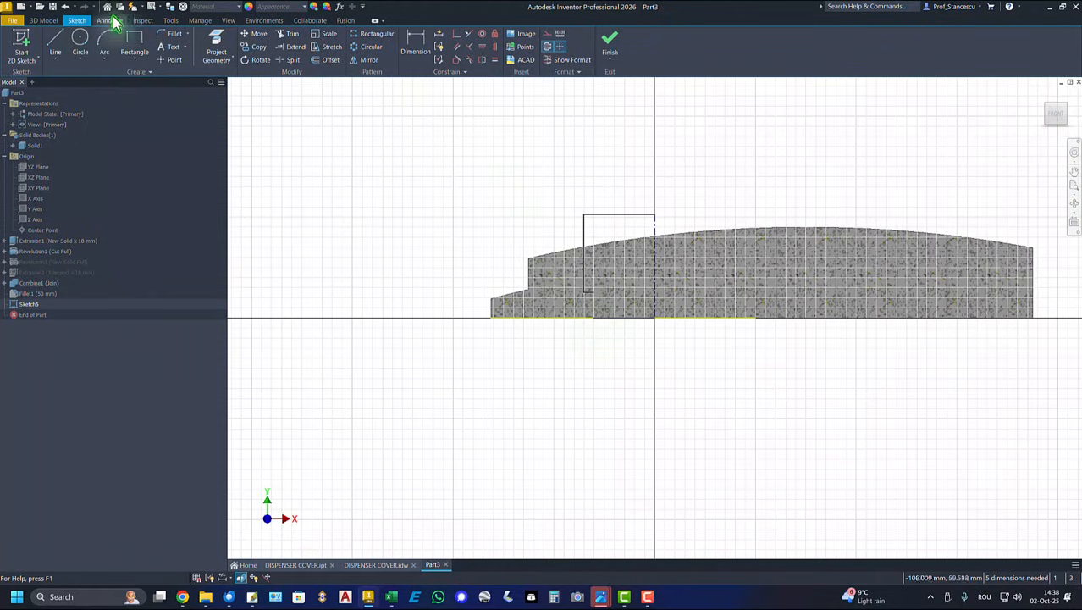
click(55, 42)
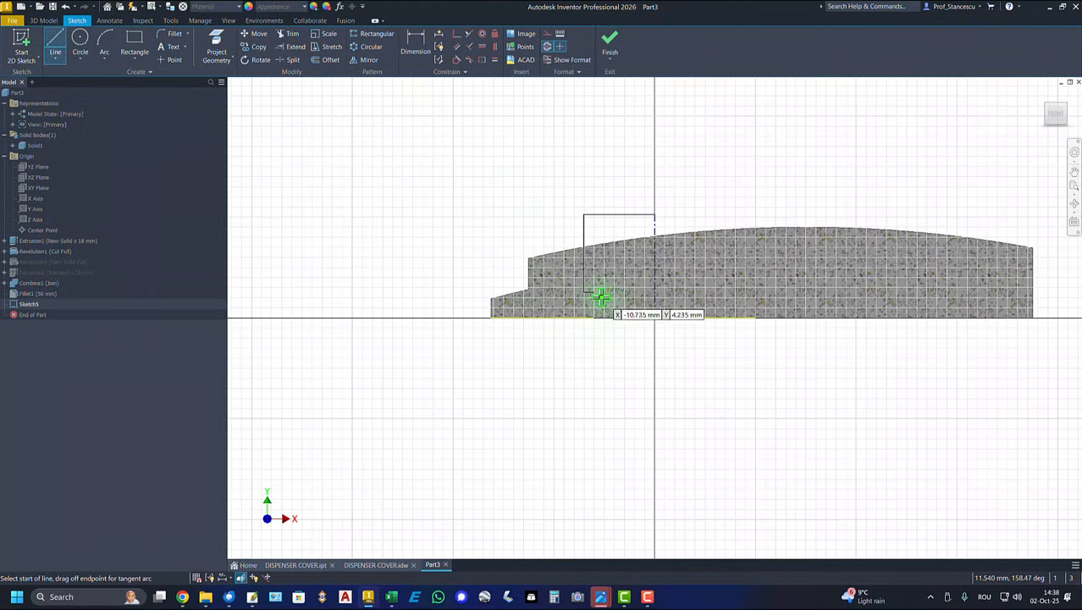
click(593, 318)
text(5.074)
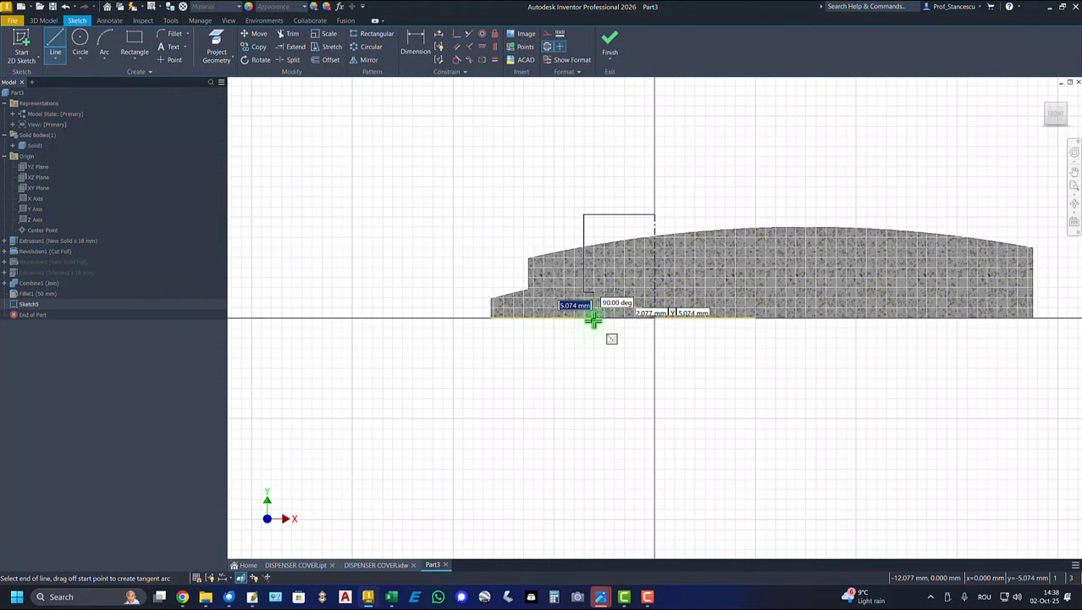
key(Return)
key(Escape)
right_click(565, 354)
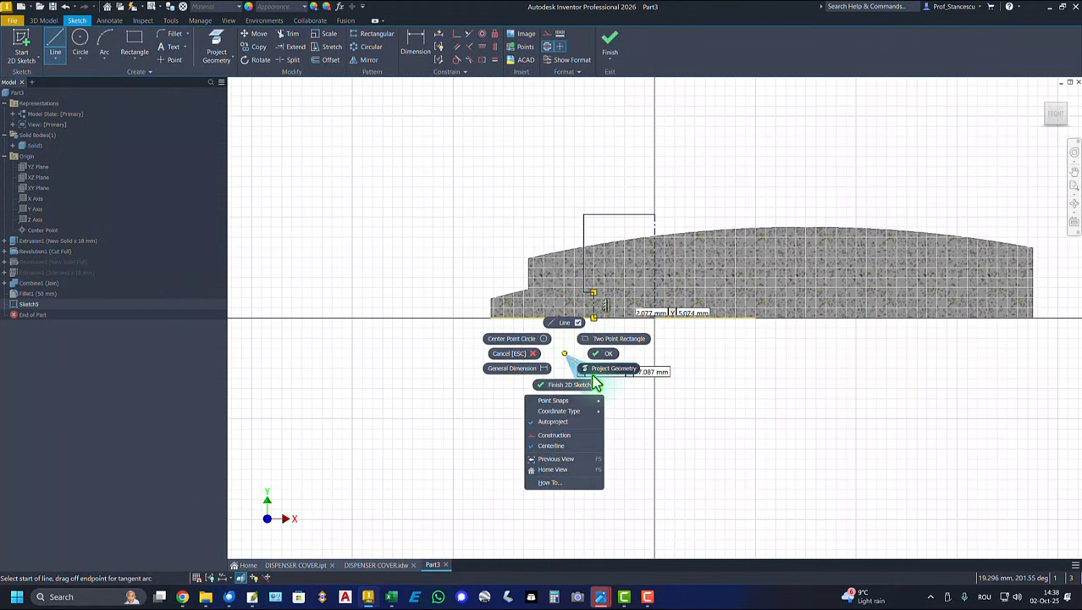
click(604, 366)
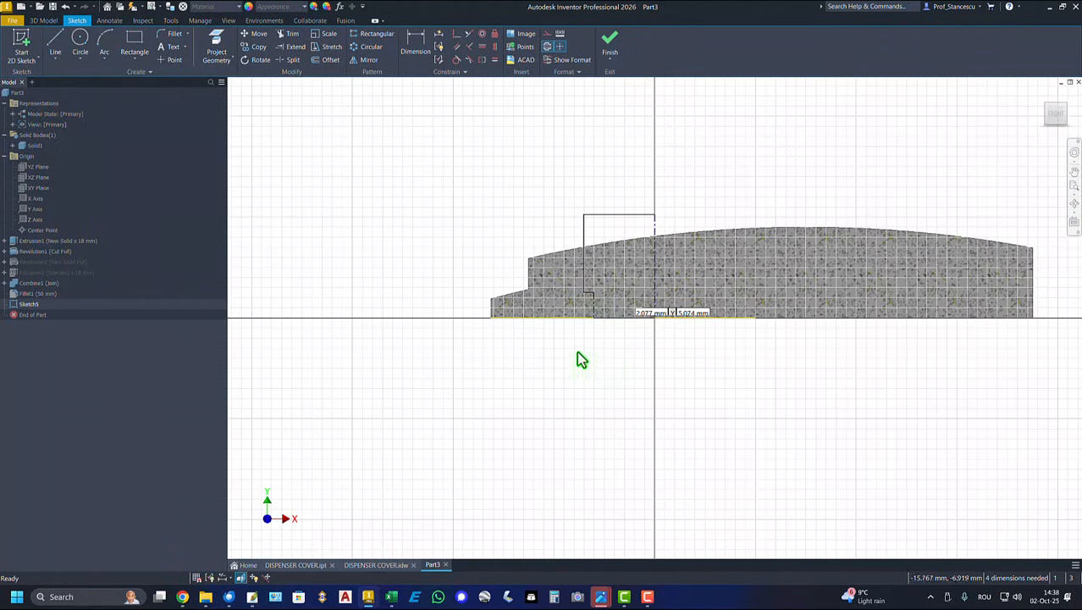
click(595, 306)
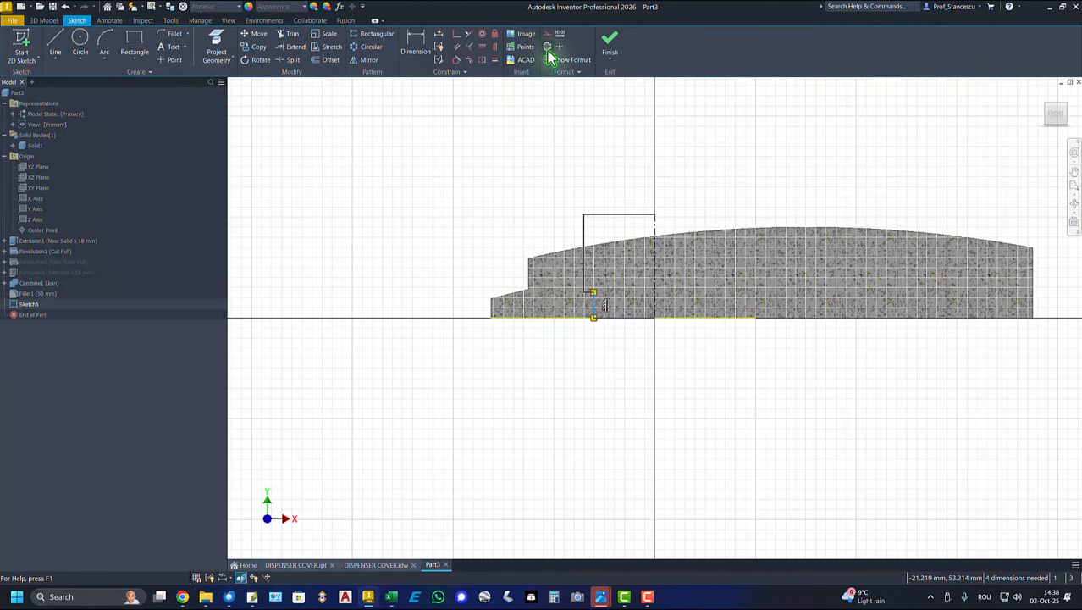
click(510, 150)
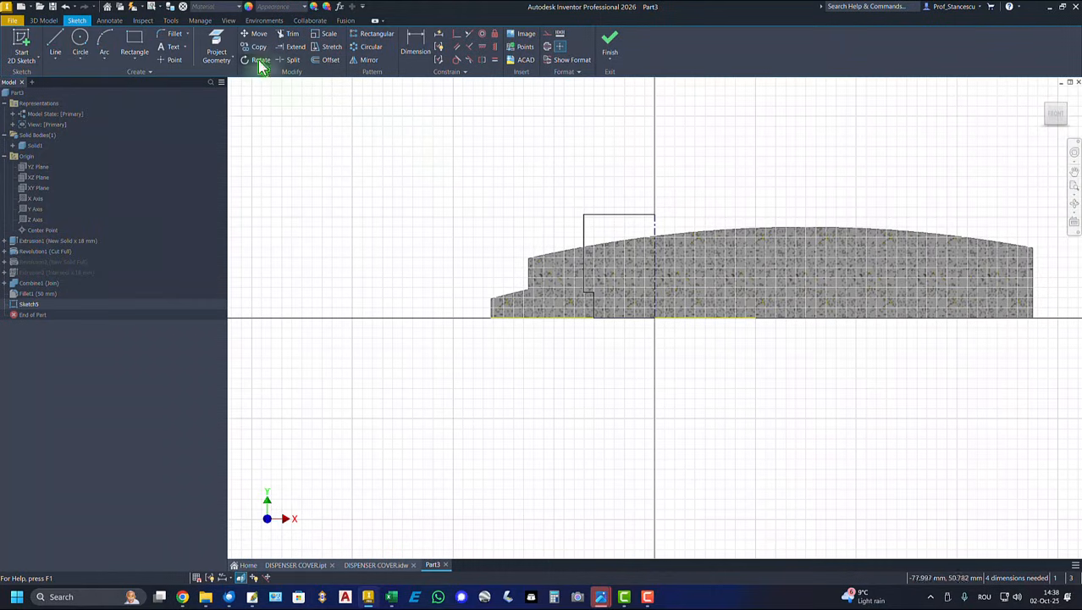
Project the body's curved top edge into the sketch and constrain the profile's upper line tangent to it
click(222, 44)
click(716, 235)
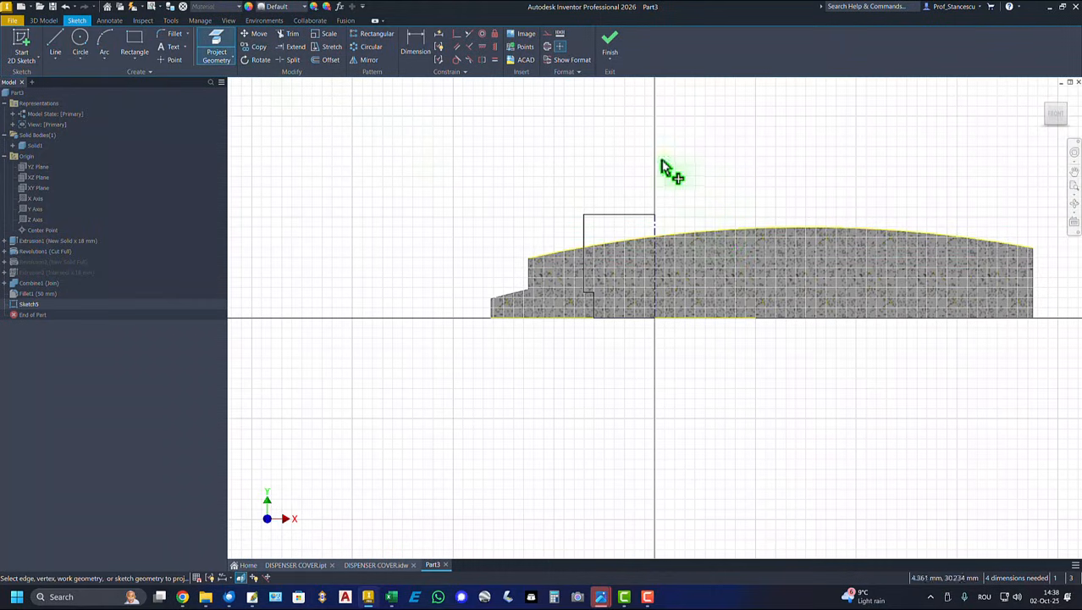
click(457, 59)
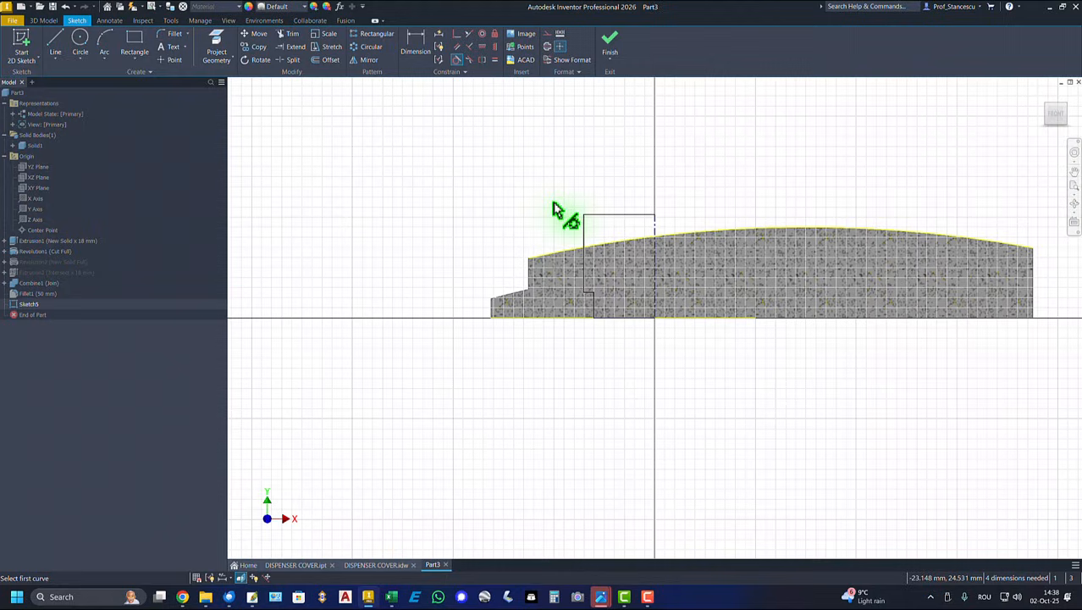
click(648, 217)
click(760, 233)
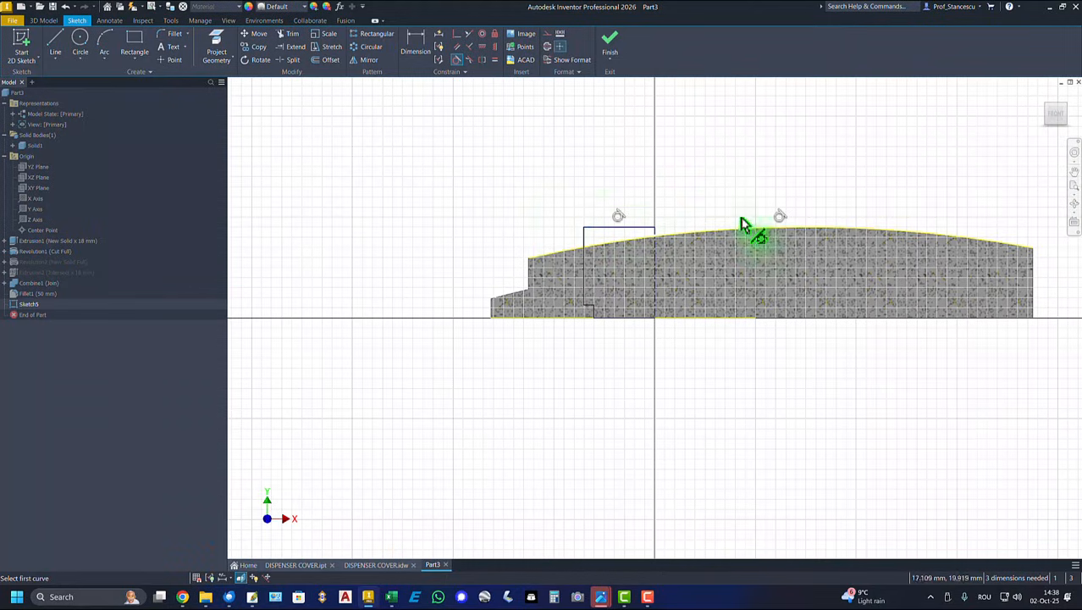
right_click(544, 152)
click(579, 153)
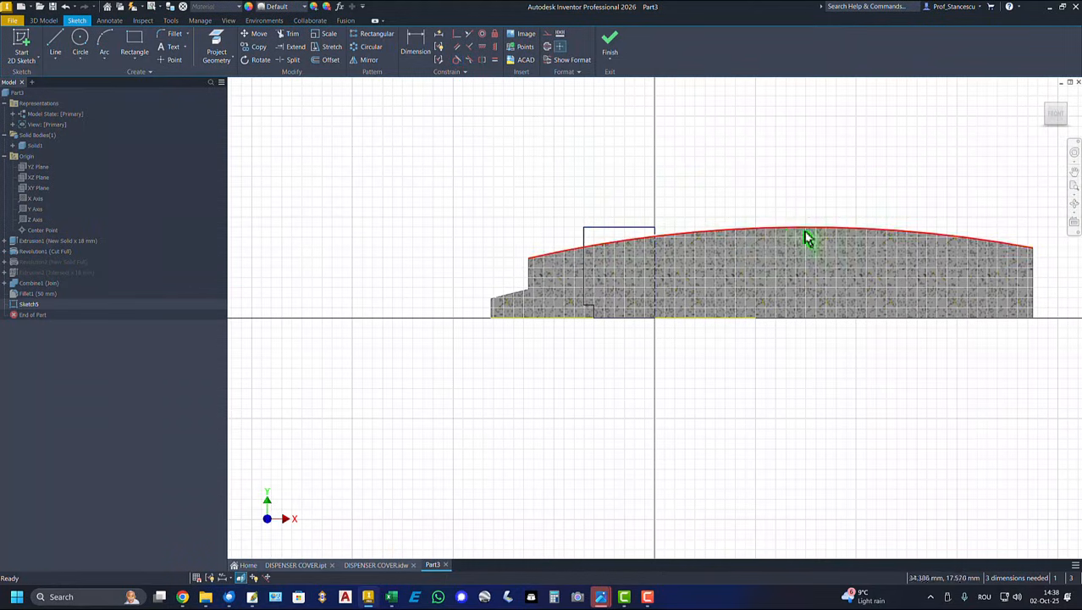
Convert the projected top arc to construction geometry
click(785, 235)
right_click(787, 170)
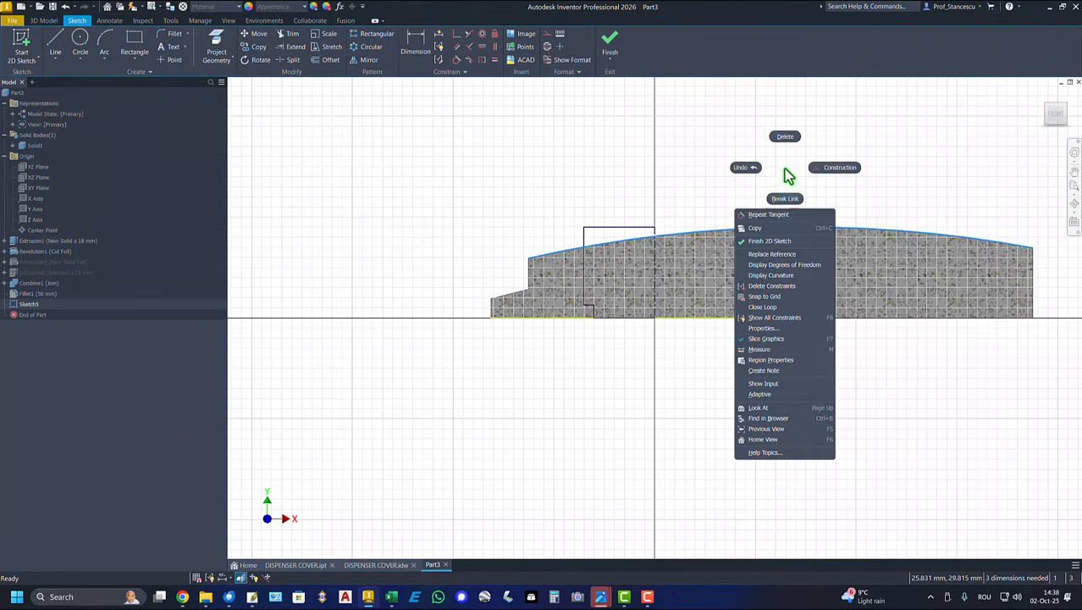
click(834, 168)
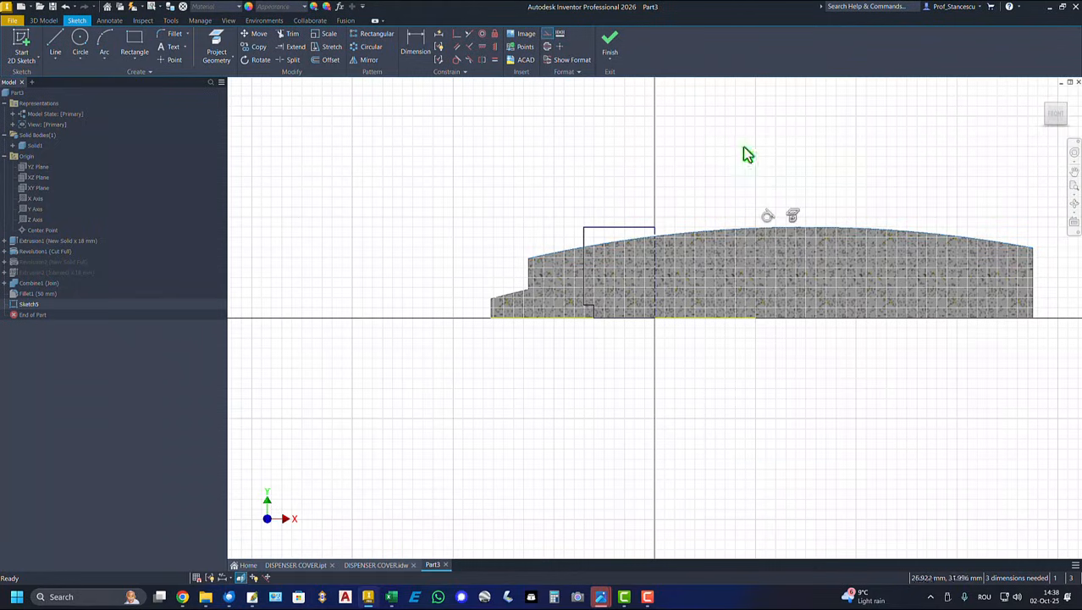
Dimension the profile's long vertical line from the centerline as a 32 mm diameter
click(415, 43)
click(583, 241)
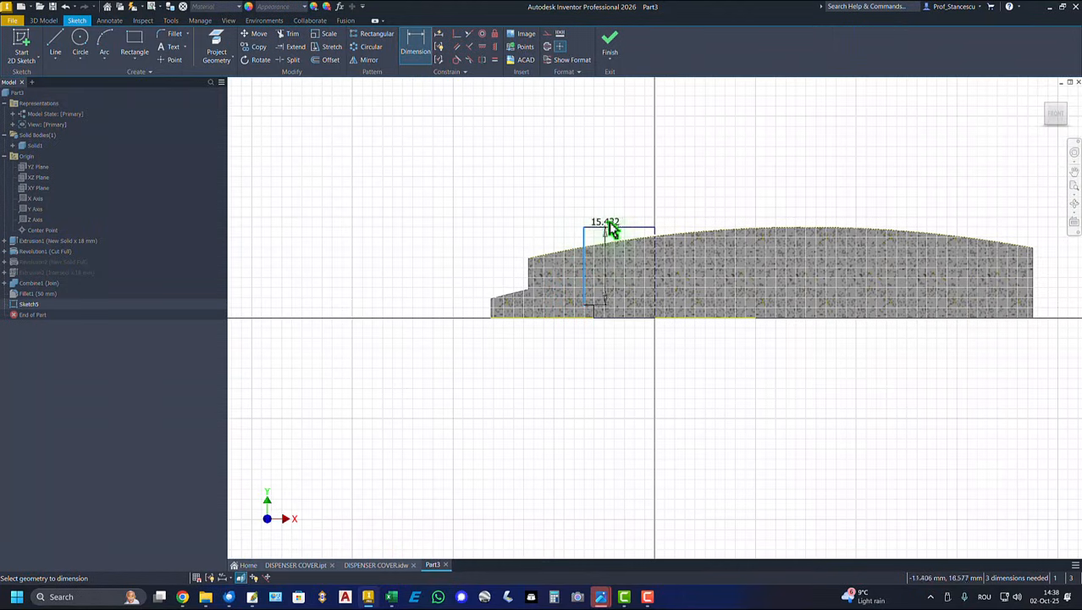
click(654, 254)
click(642, 204)
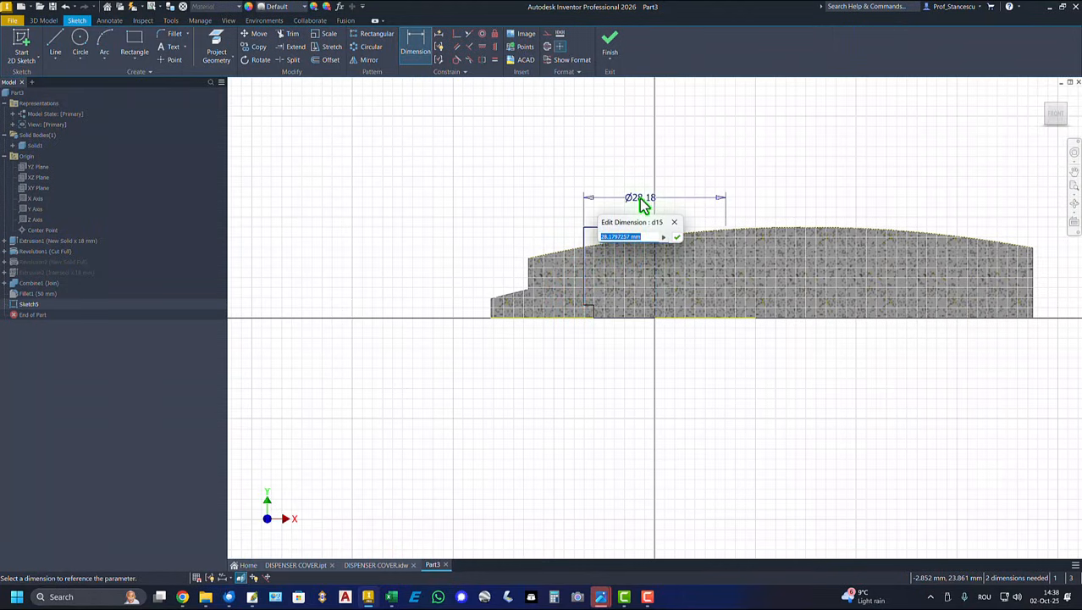
text(32)
key(Return)
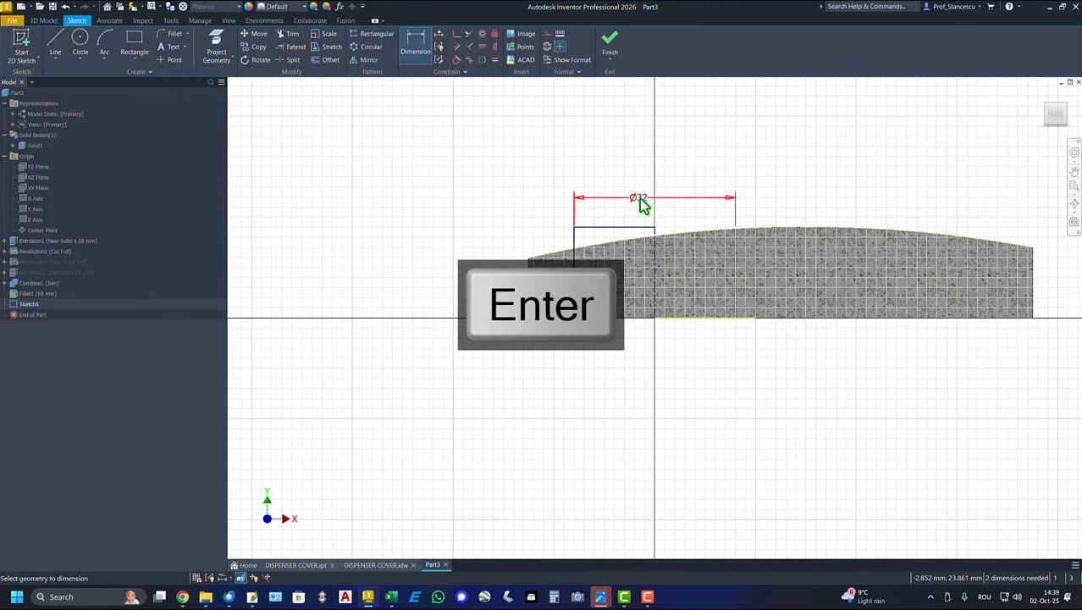
scroll(608, 337, down, 3)
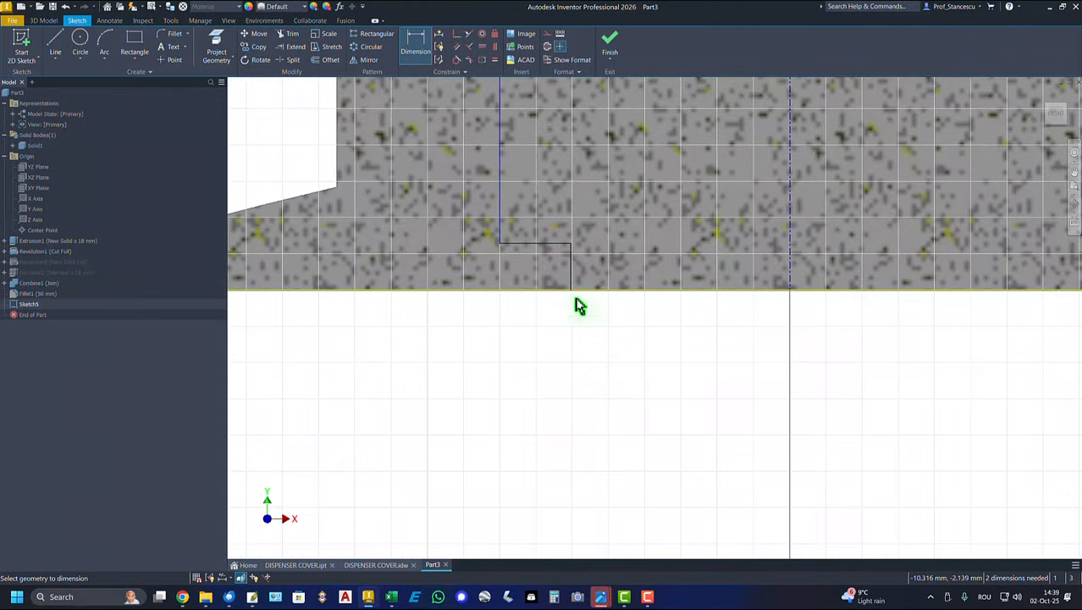
Dimension the profile's short lower vertical line from the centerline as a 29 mm diameter
click(573, 264)
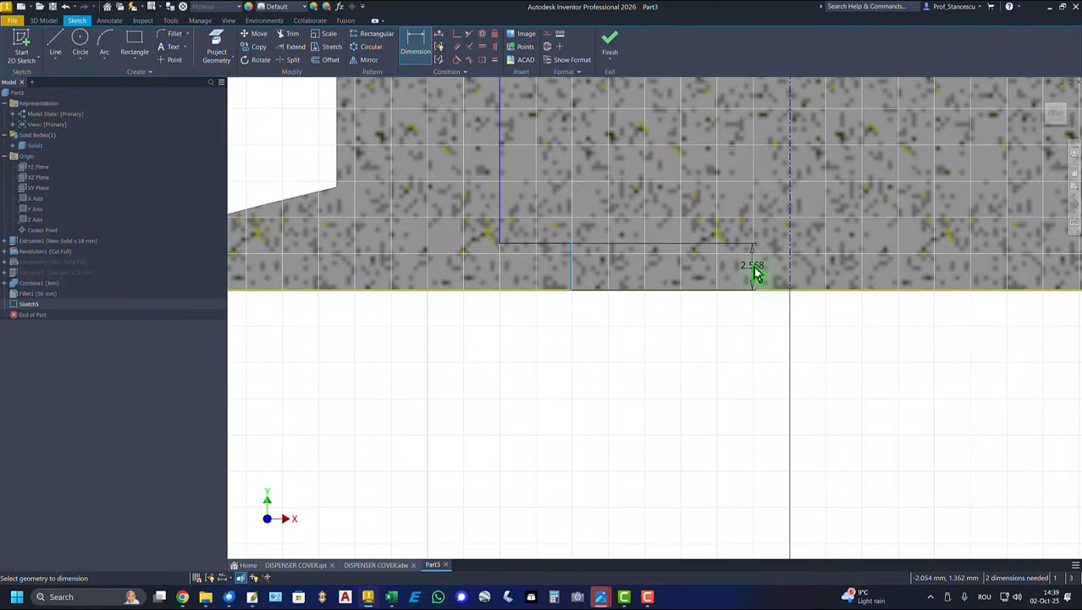
click(790, 286)
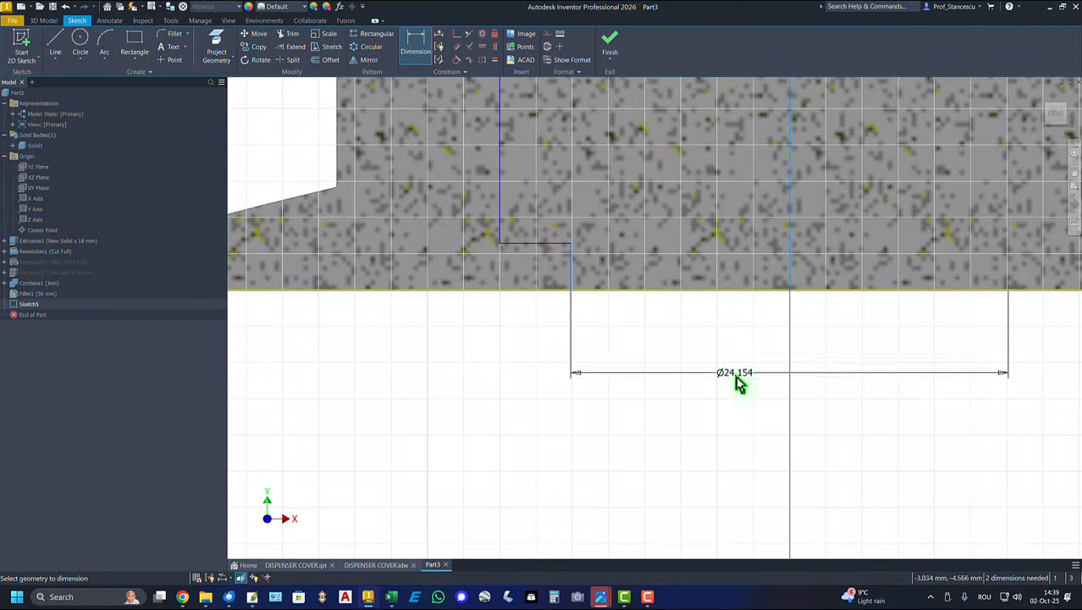
click(733, 398)
key(Return)
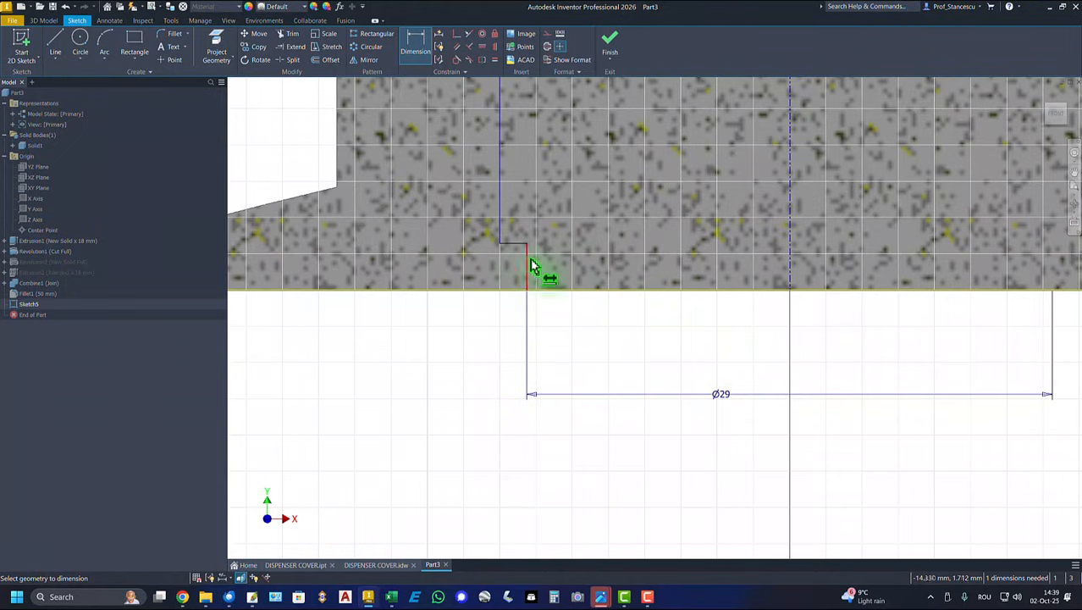
Dimension the height of the profile's lower step line as 5 mm
click(528, 264)
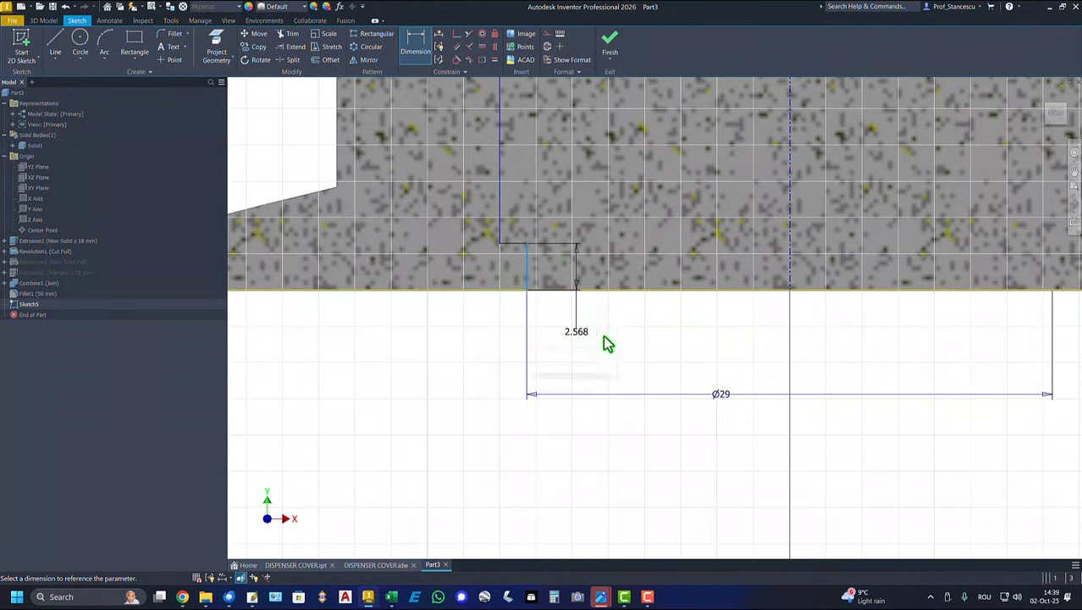
click(604, 337)
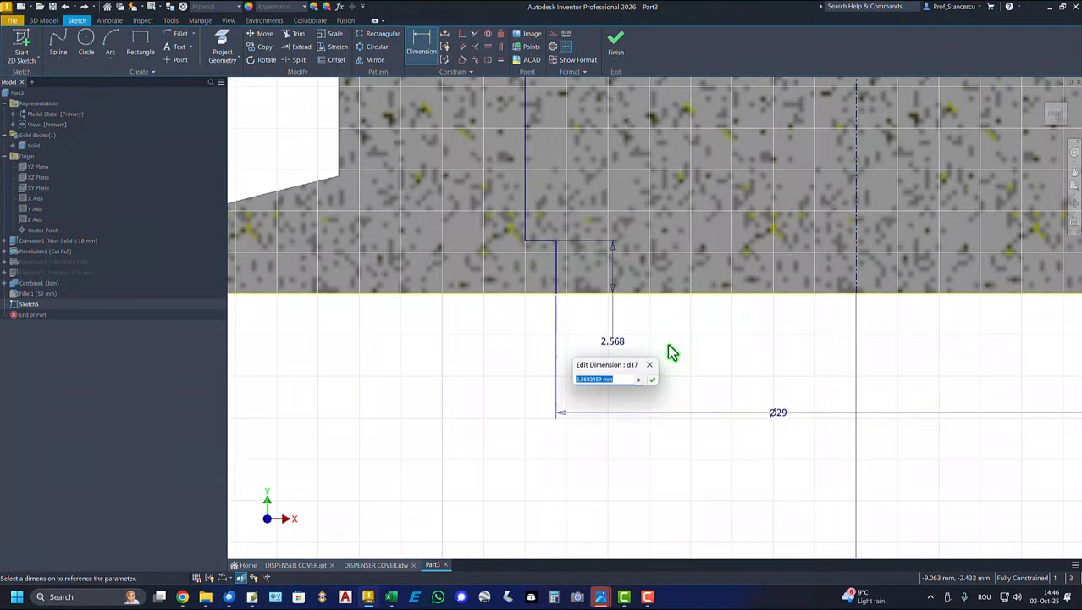
text(5)
key(Return)
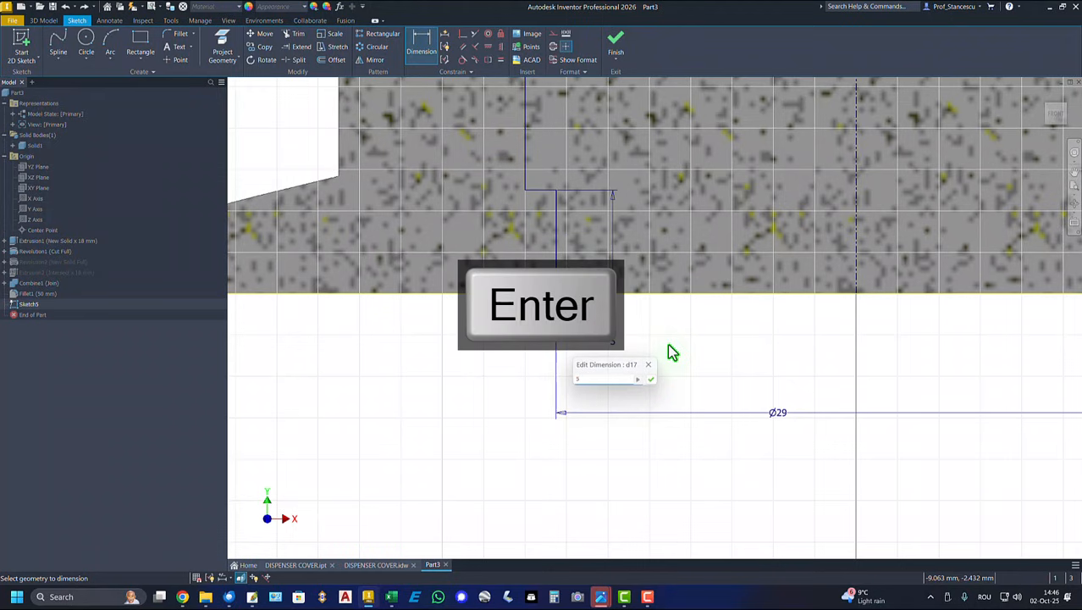
Finish the sketch and revolve the stepped profile a full 360 degrees as a cut through the body
key(Home)
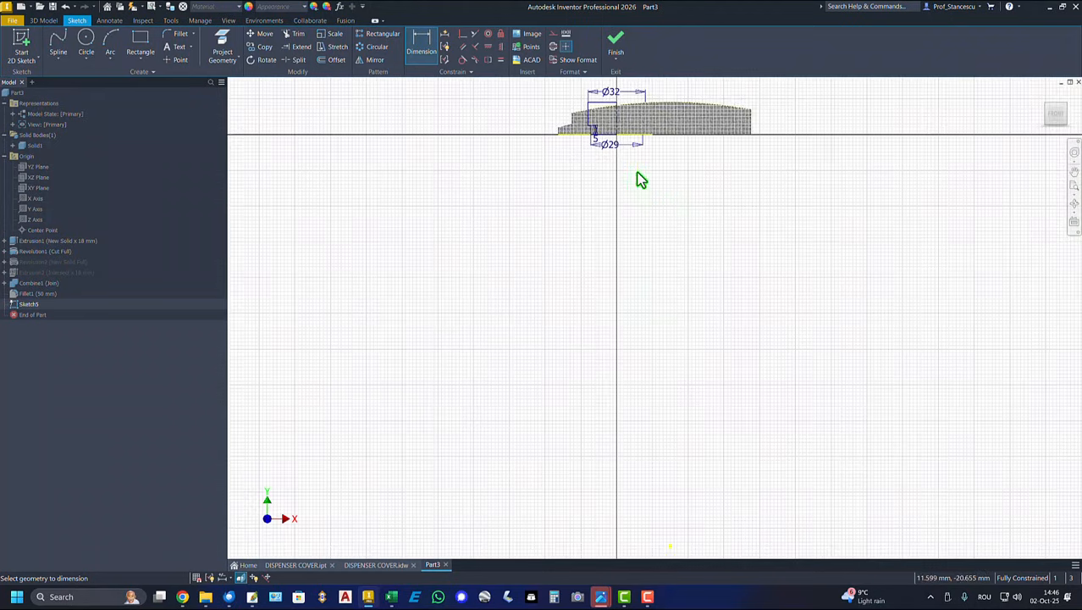
scroll(641, 179, up, 2)
middle_drag(657, 164, 628, 344)
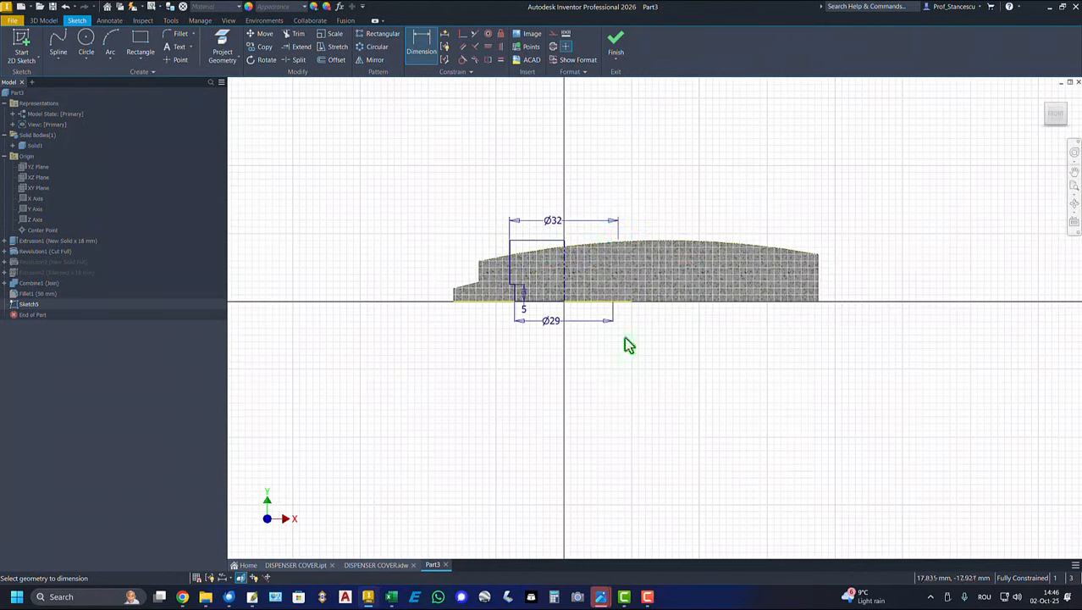
click(616, 44)
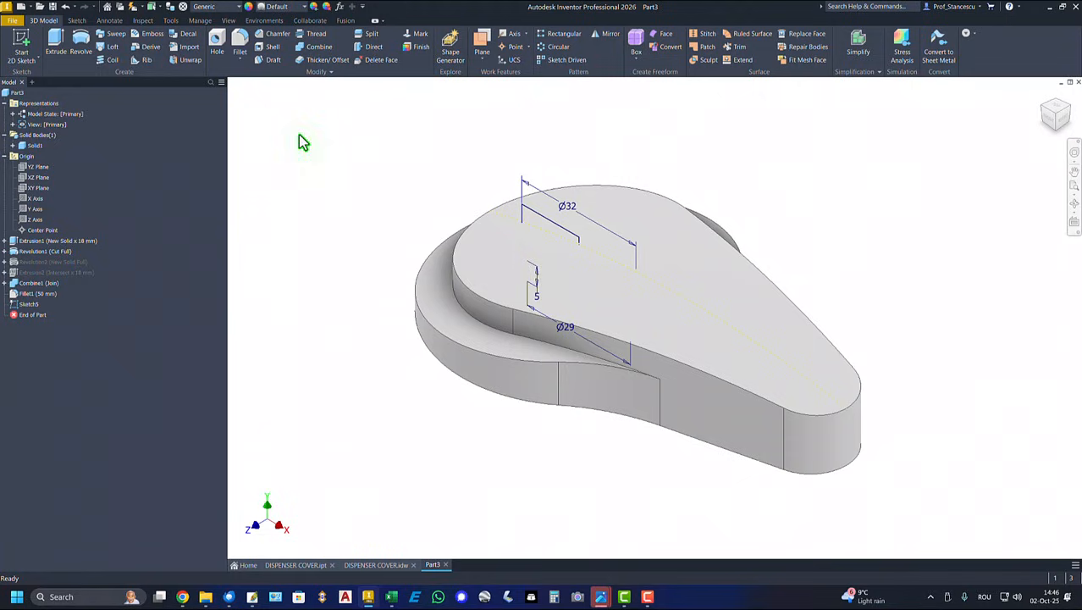
click(81, 42)
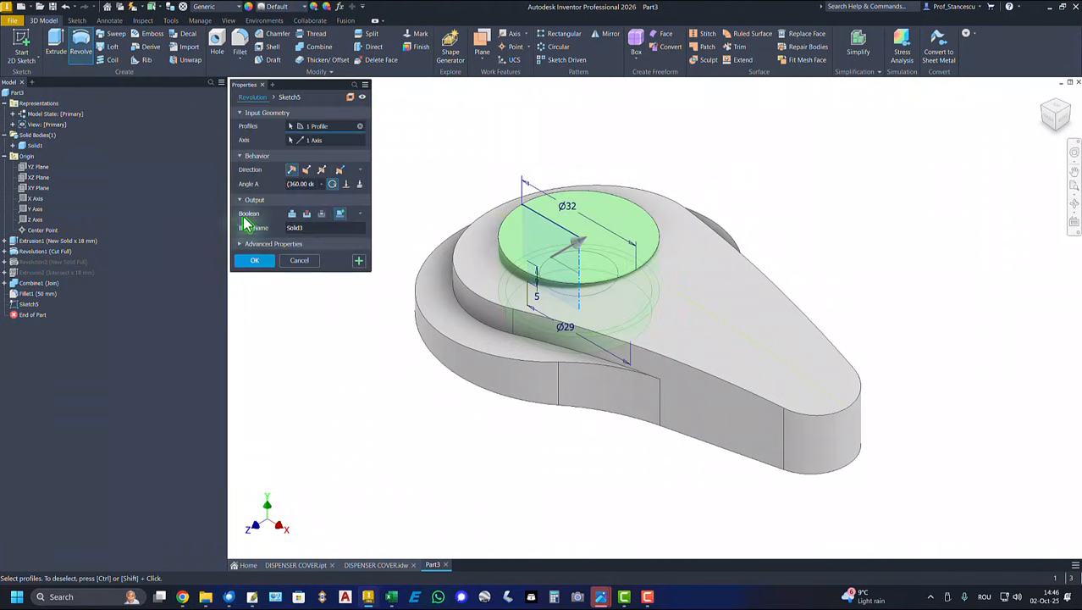
click(307, 214)
click(257, 246)
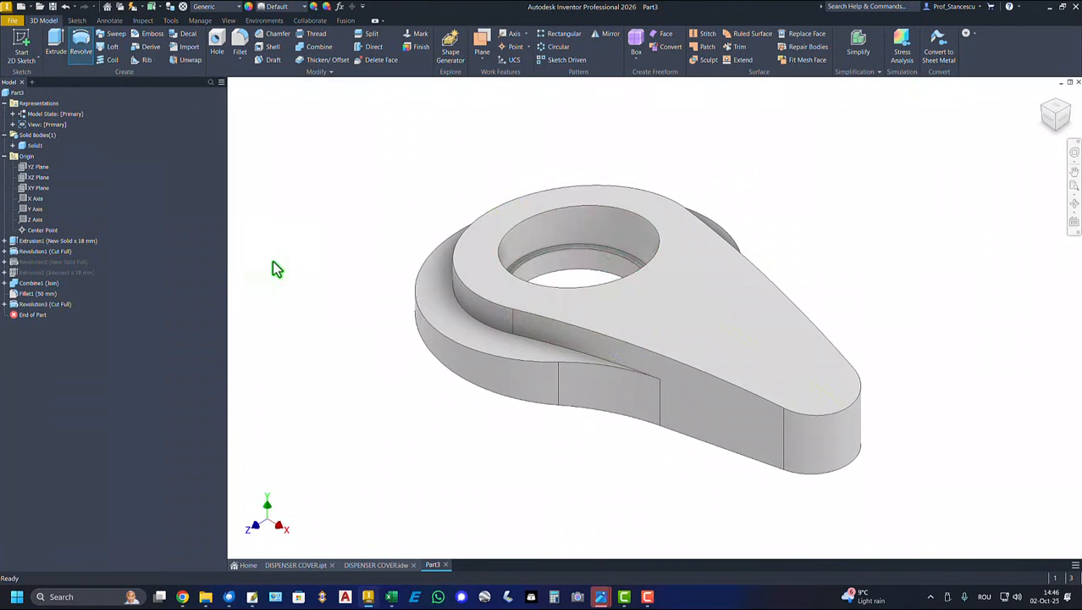
Shell the body inward with the drawing's 2 mm wall thickness, removing the flat bottom face
key(F6)
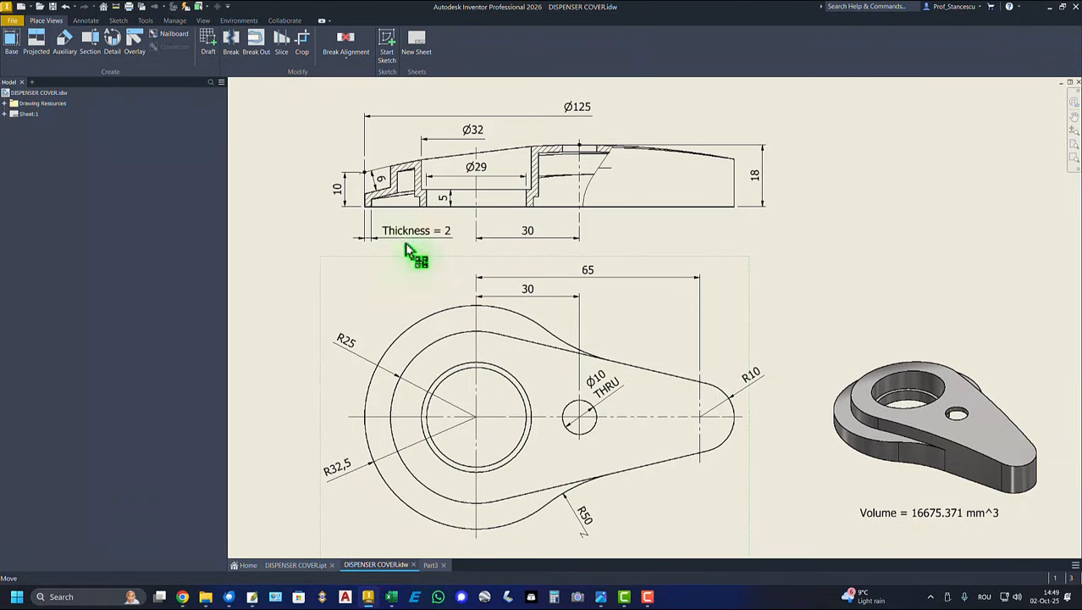
click(430, 564)
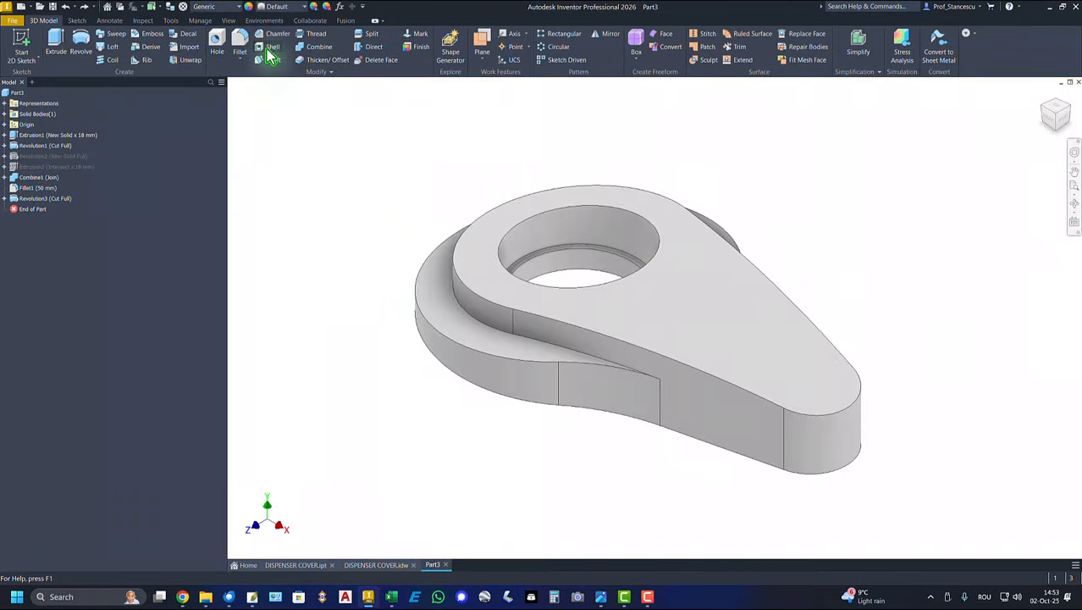
click(269, 47)
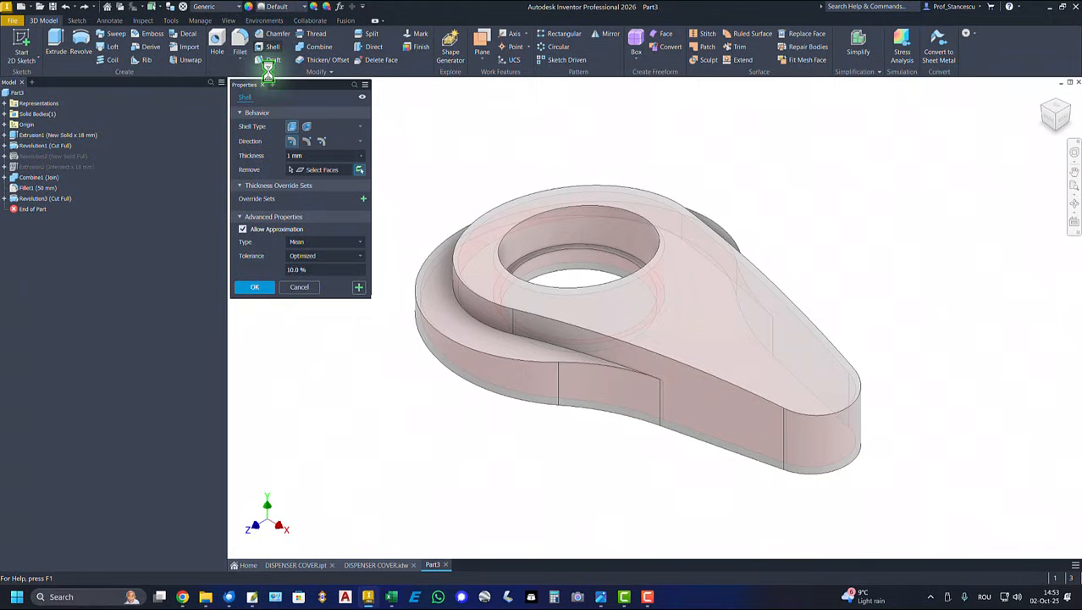
click(304, 156)
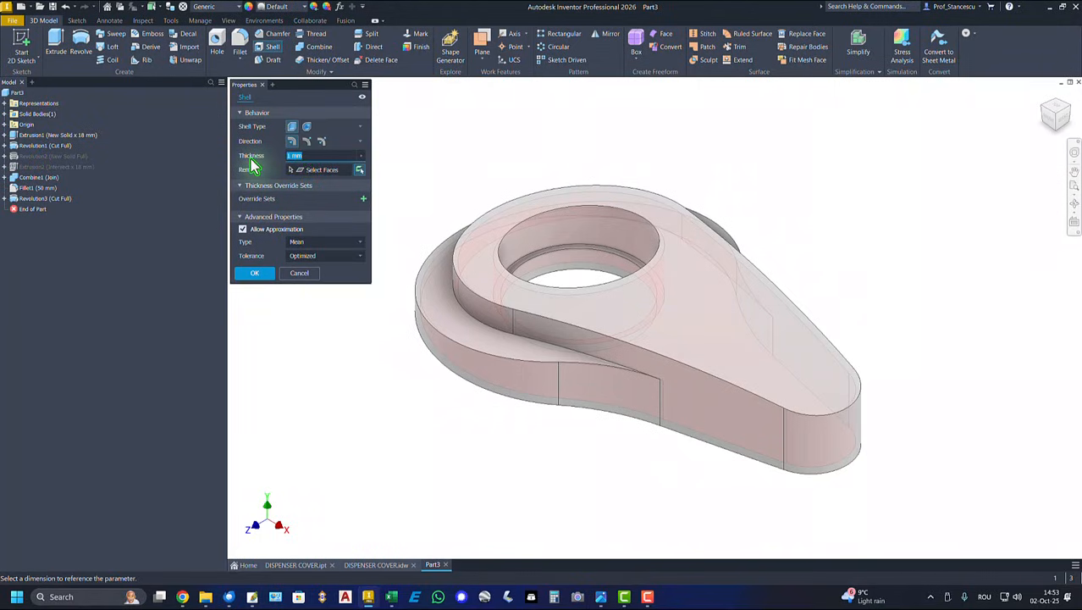
mouse_move(371, 408)
shift+middle_down()
mouse_move(464, 447)
mouse_move(532, 496)
mouse_move(384, 391)
shift+middle_up()
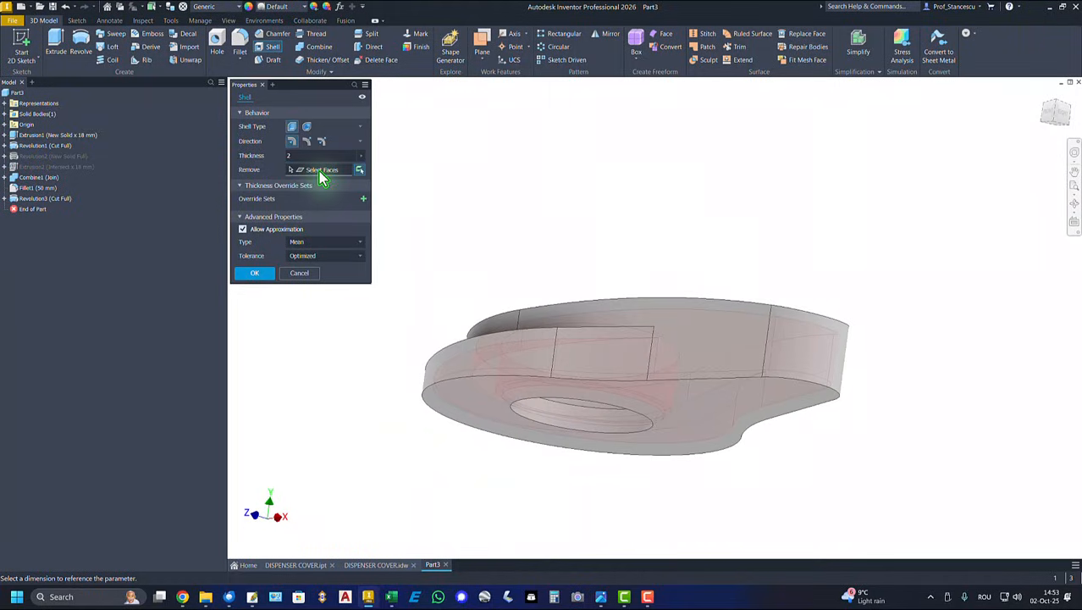
click(493, 427)
shift+middle_drag(392, 472, 273, 303)
click(255, 273)
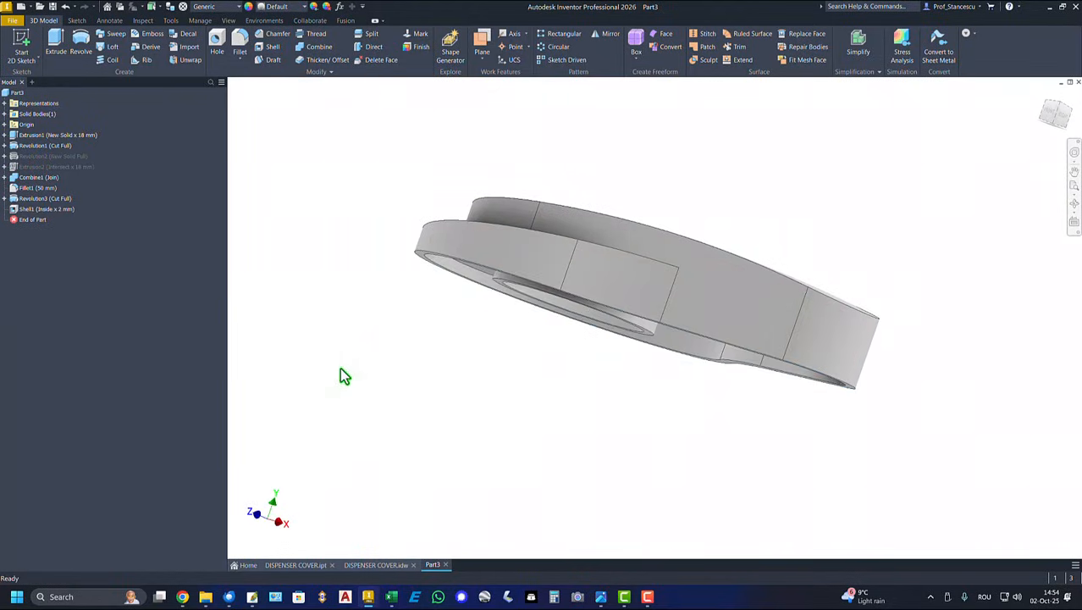
shift+middle_drag(342, 376, 380, 360)
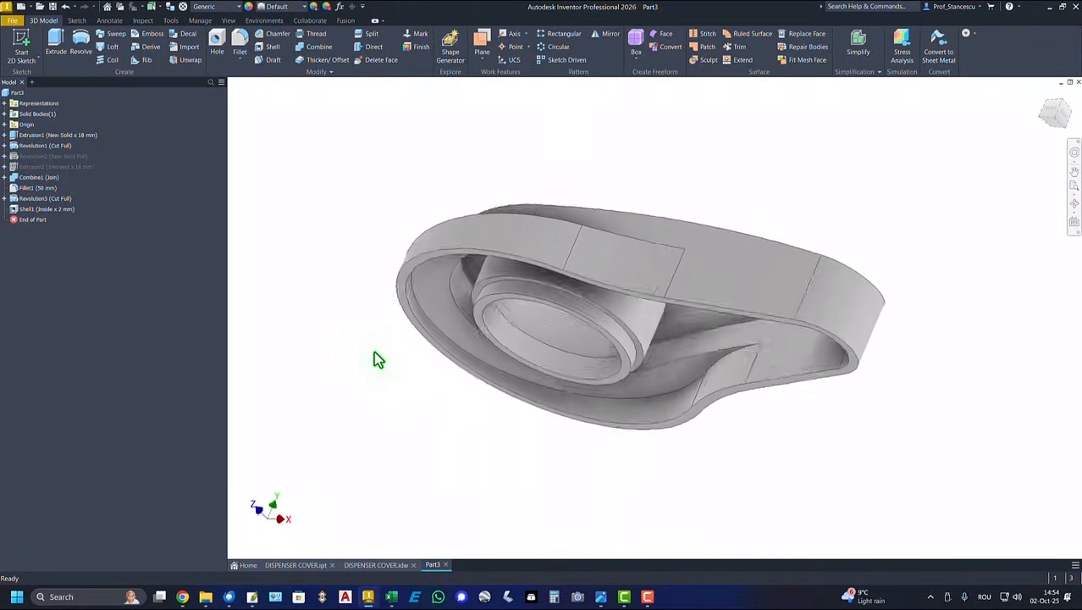
Check the small through hole on the drawing and sketch a 10 mm diameter circle on the part's XZ plane
key(F6)
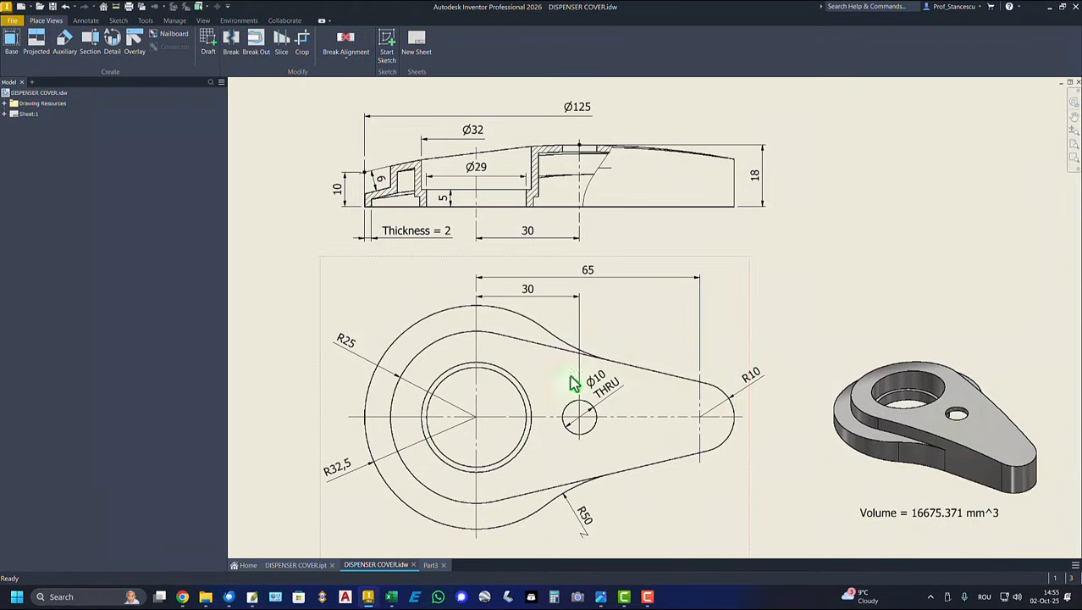
drag(591, 381, 605, 385)
click(526, 298)
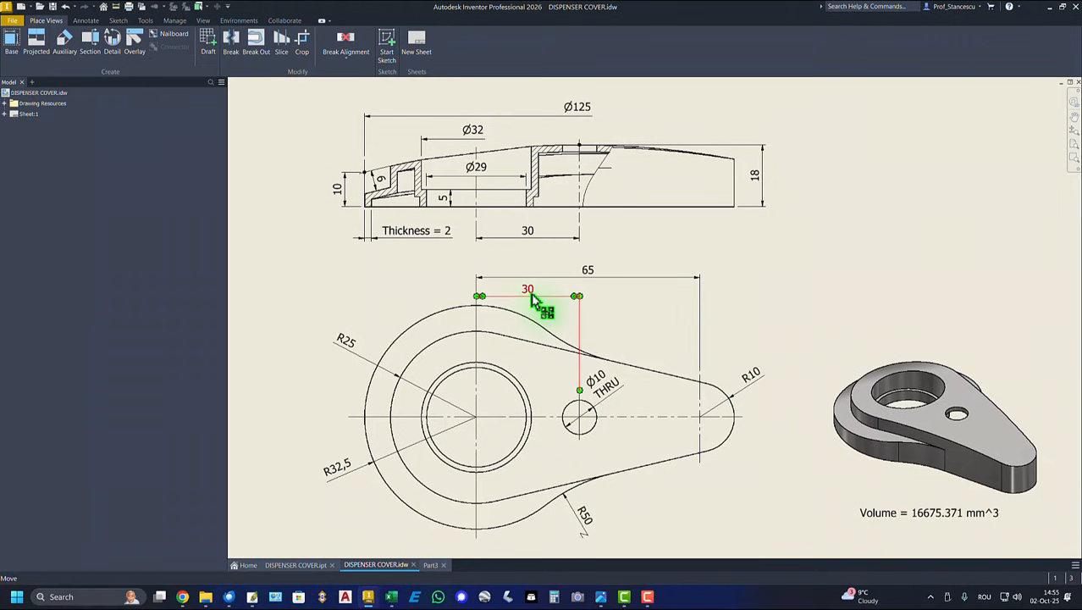
click(433, 565)
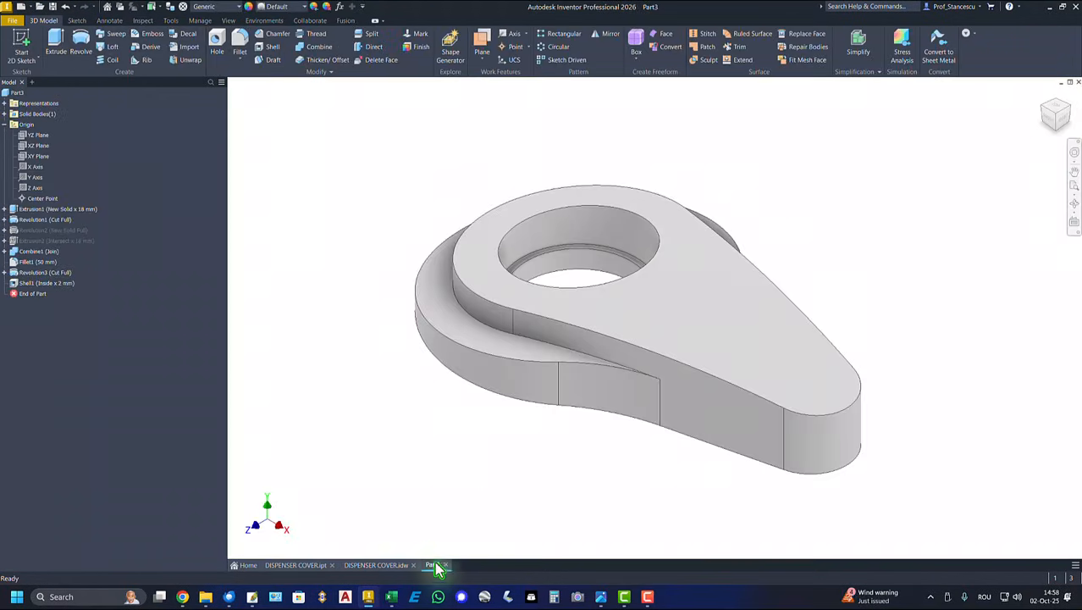
click(35, 145)
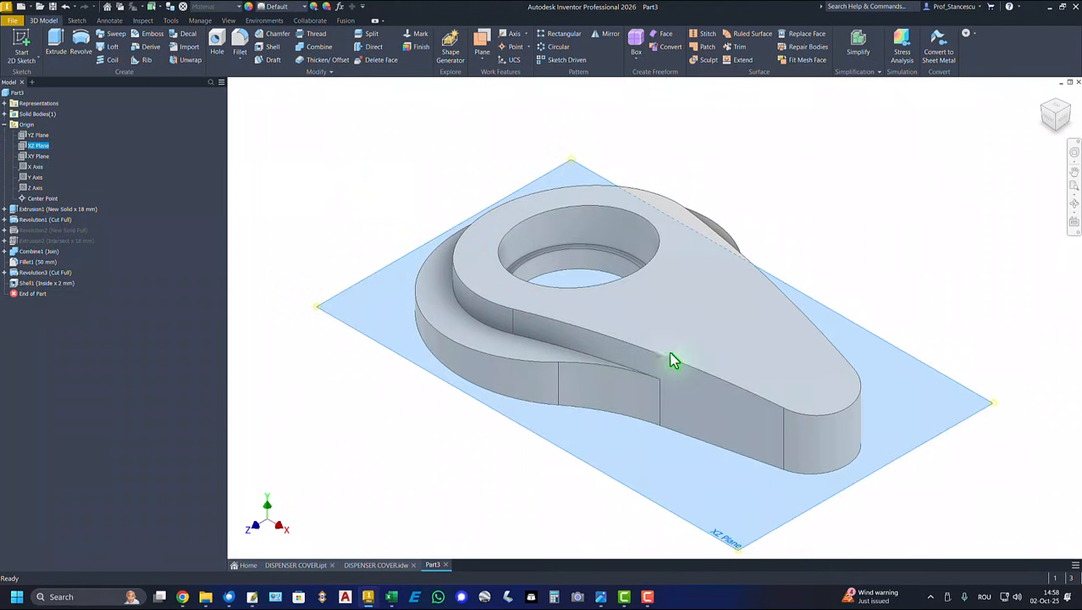
key(s)
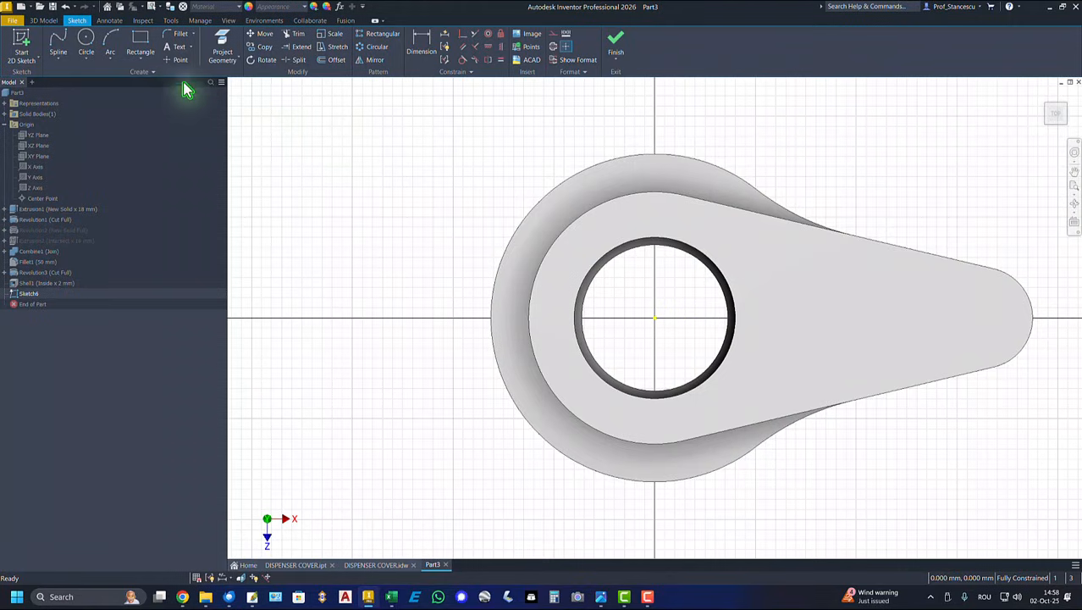
click(88, 40)
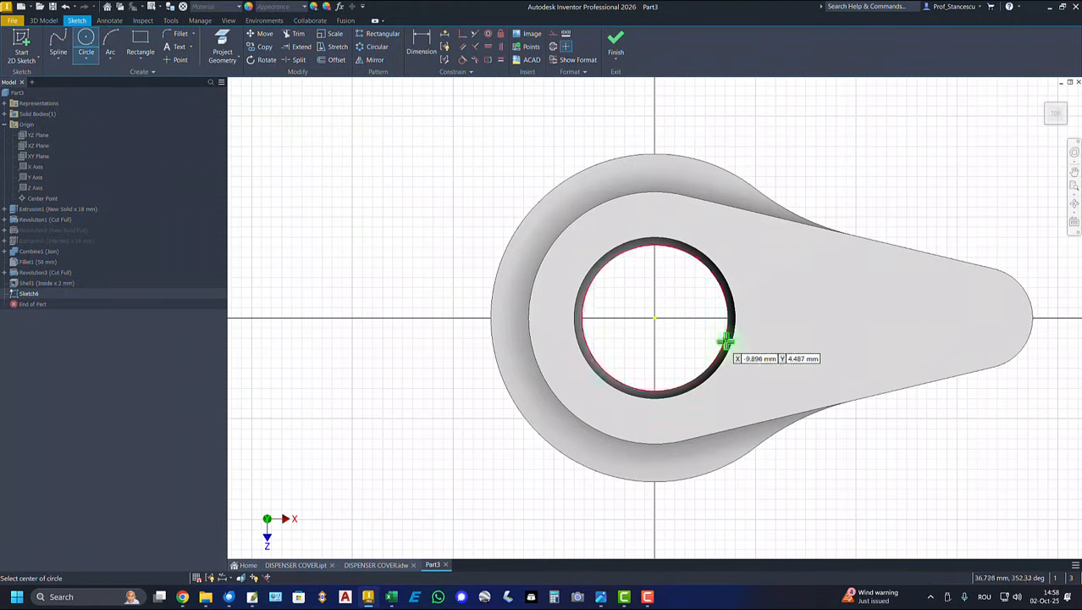
click(692, 299)
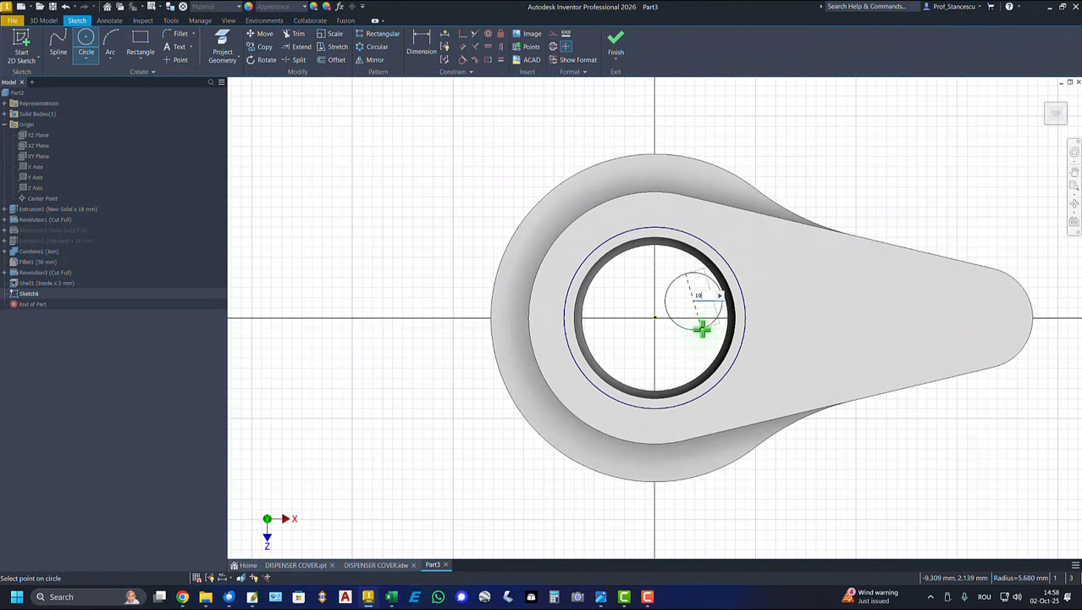
text(10)
key(Return)
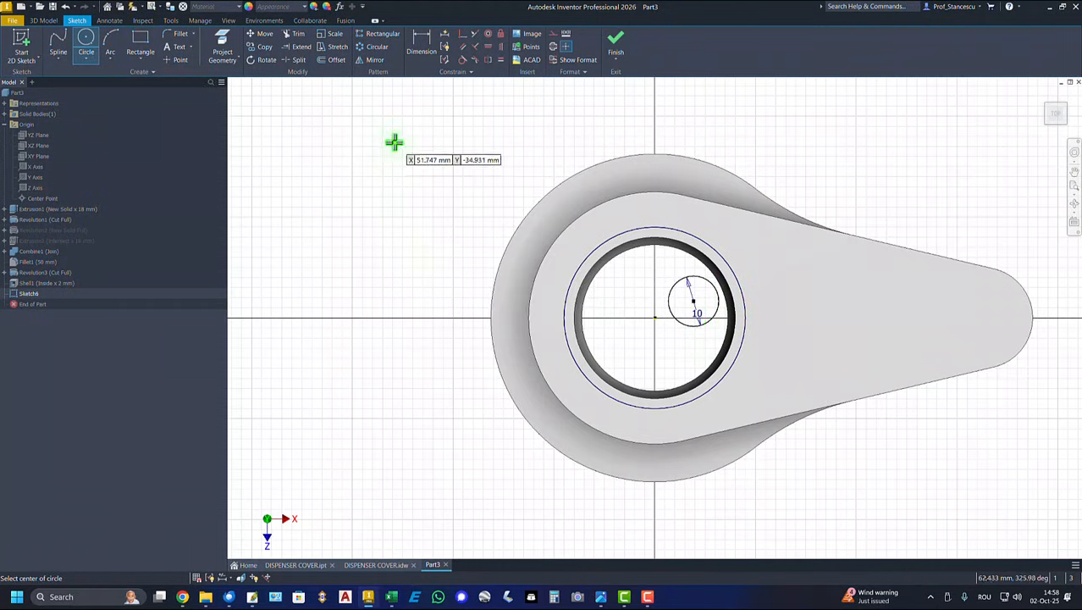
Constrain the 10 mm circle's center horizontally in line with the sketch origin
click(488, 47)
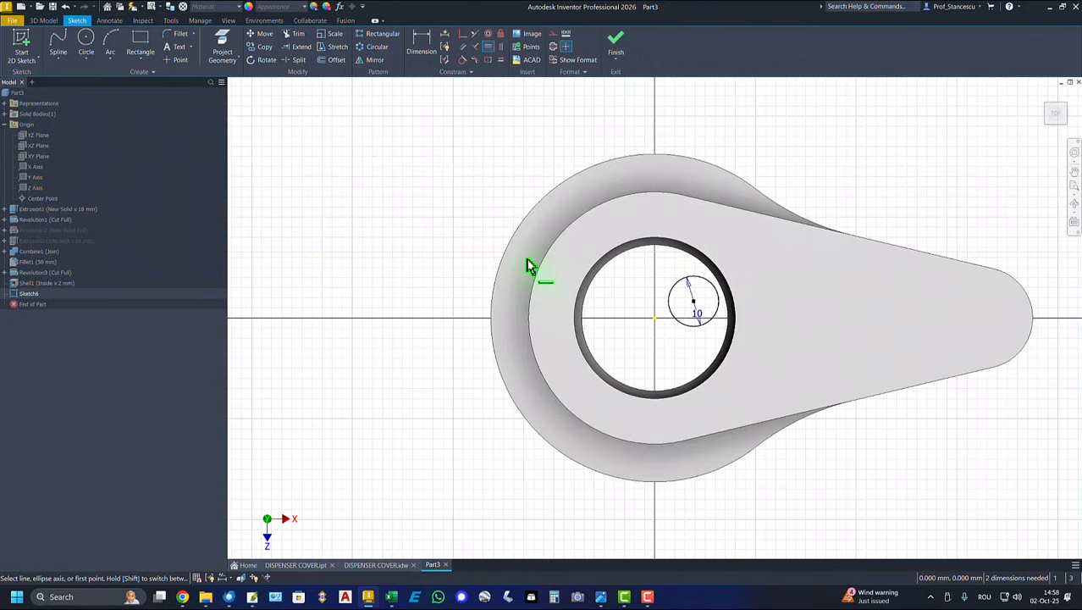
click(695, 302)
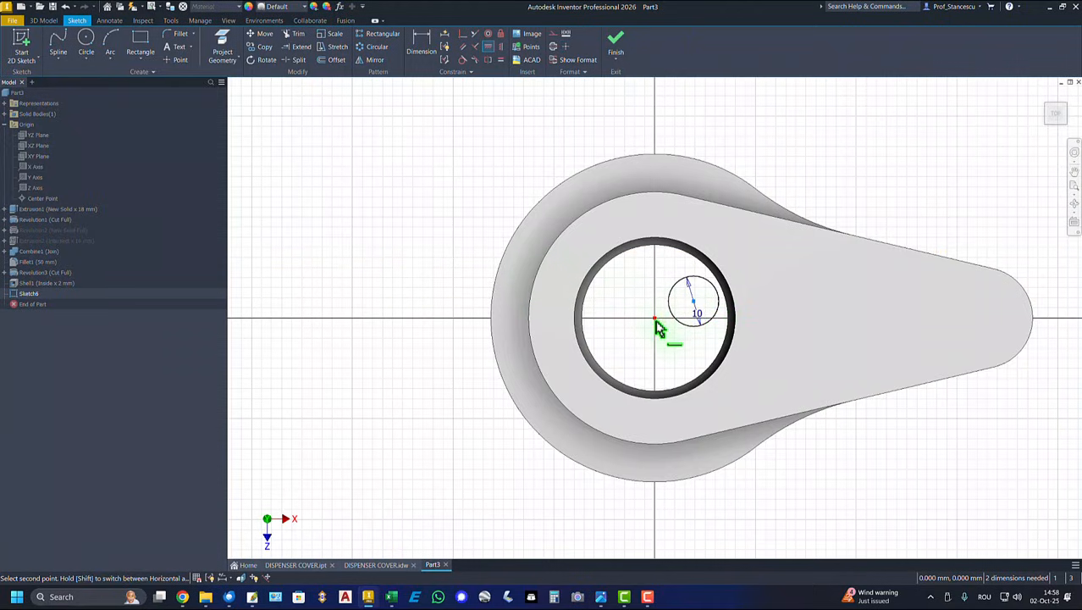
click(656, 320)
Dimension the circle's horizontal distance from the sketch origin as 30 mm
click(421, 47)
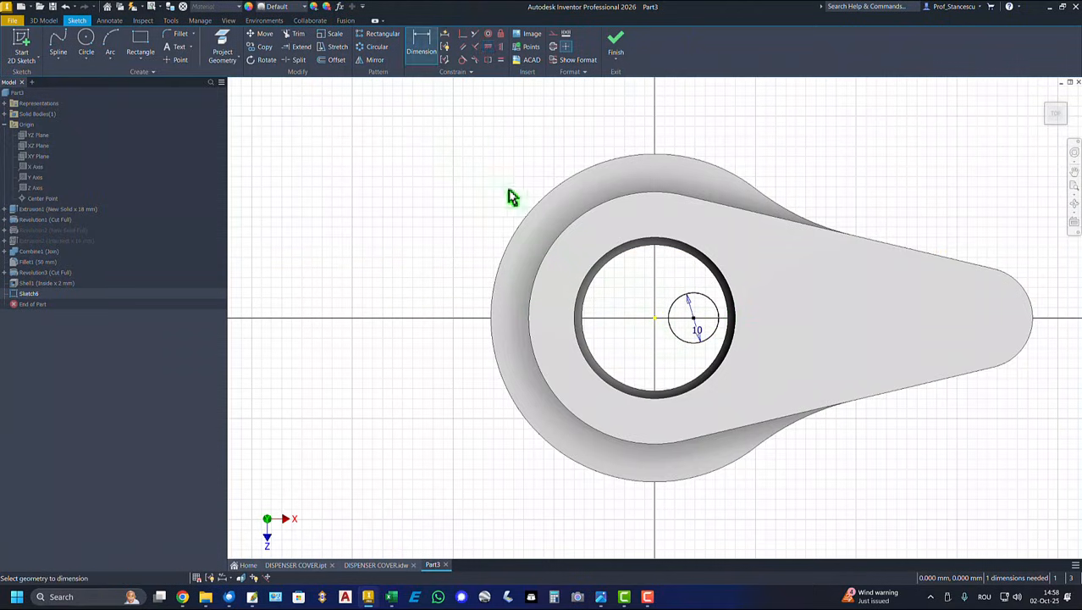
click(693, 317)
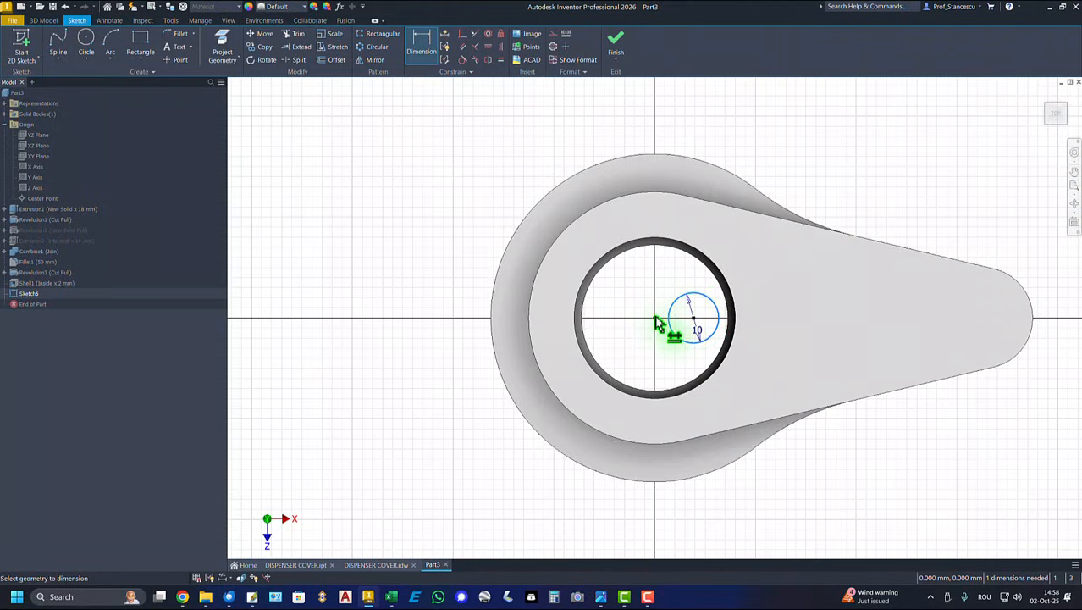
click(655, 320)
click(672, 277)
text(3)
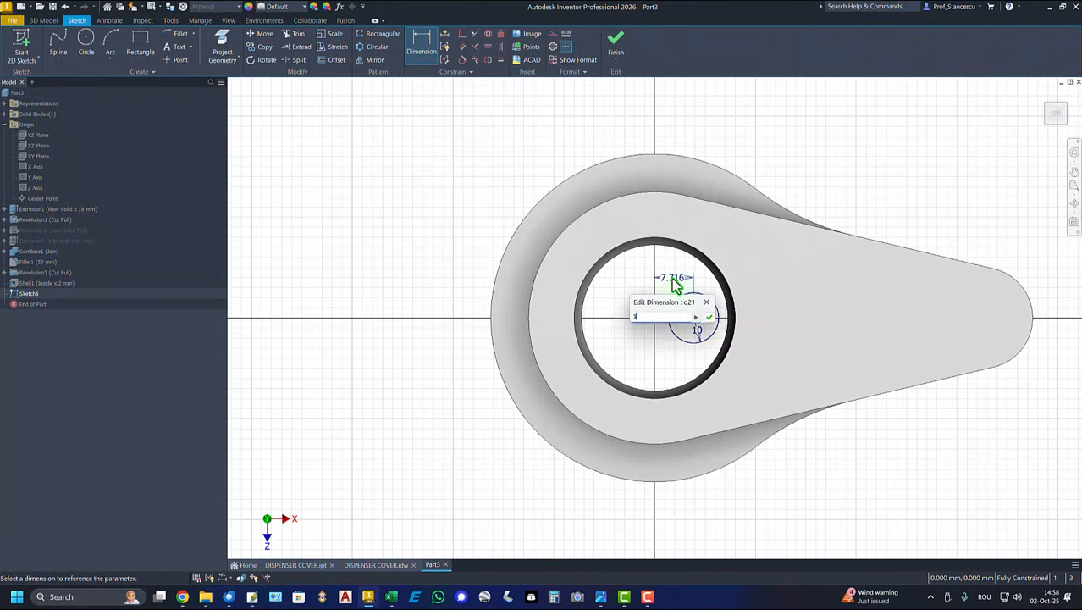
text(0)
key(Return)
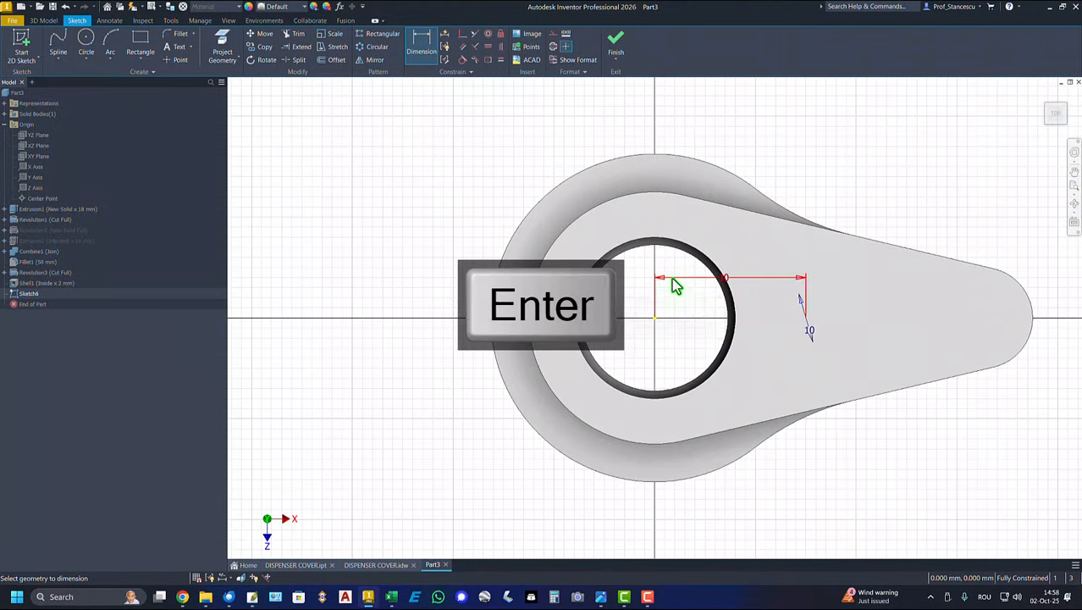
Finish the sketch and extrude the 10 mm circle as a cut through the entire body
click(619, 39)
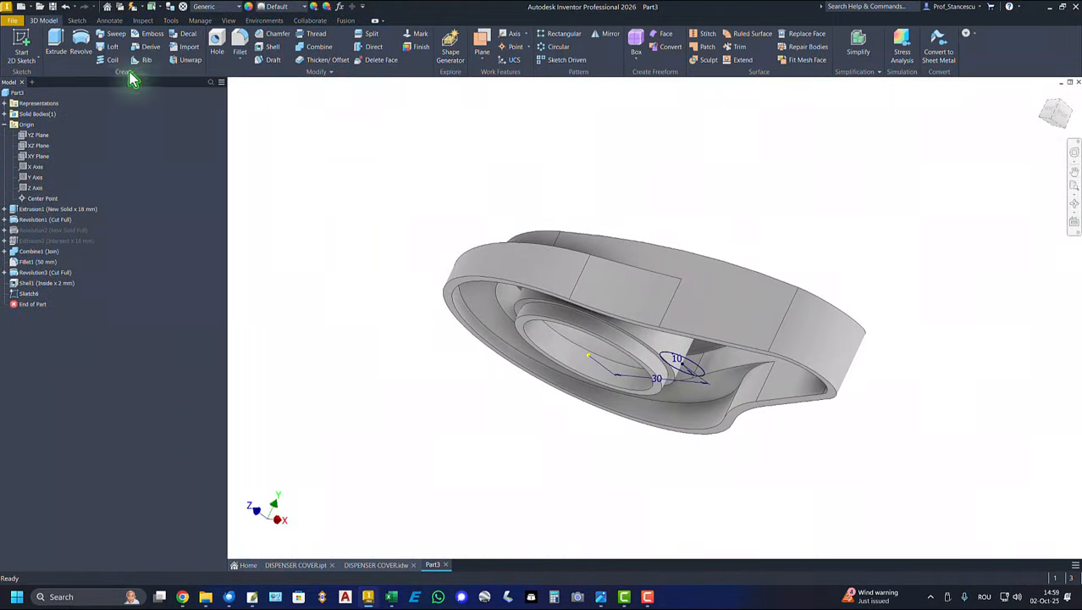
click(55, 43)
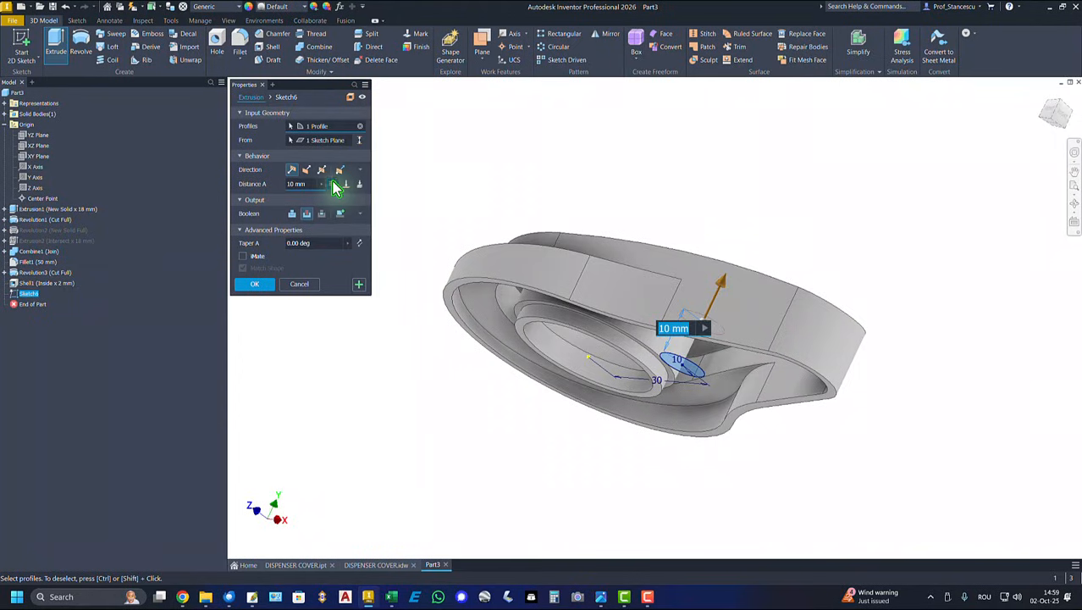
click(336, 187)
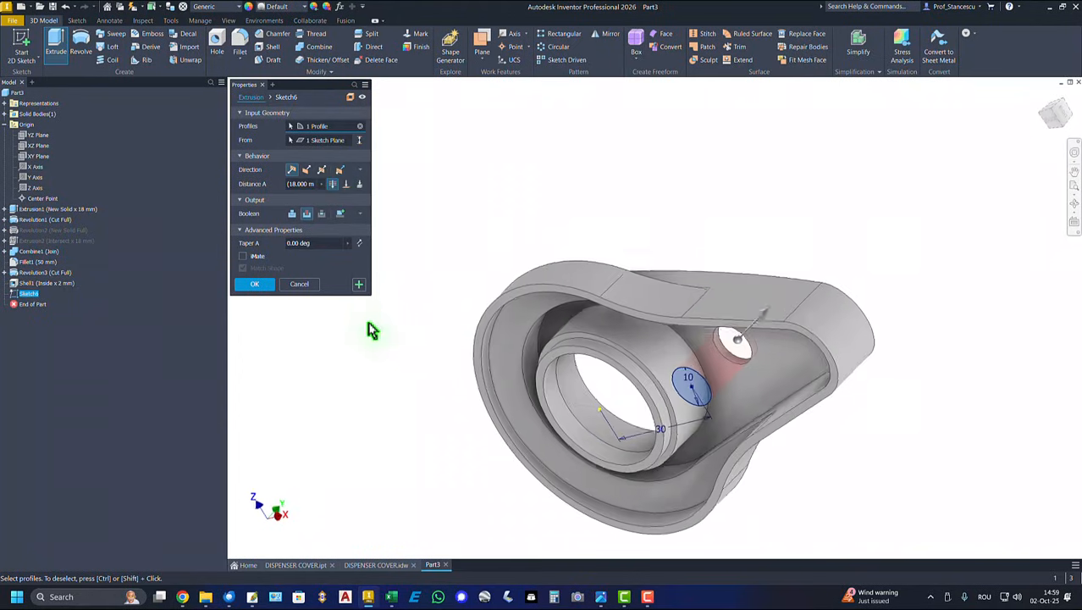
click(256, 285)
key(F6)
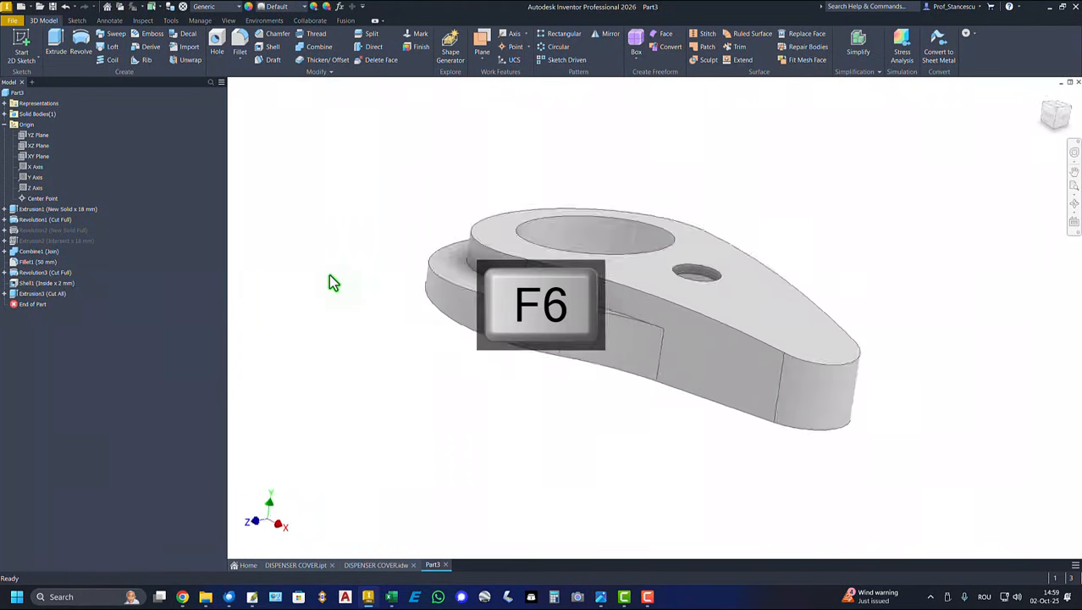
click(4, 124)
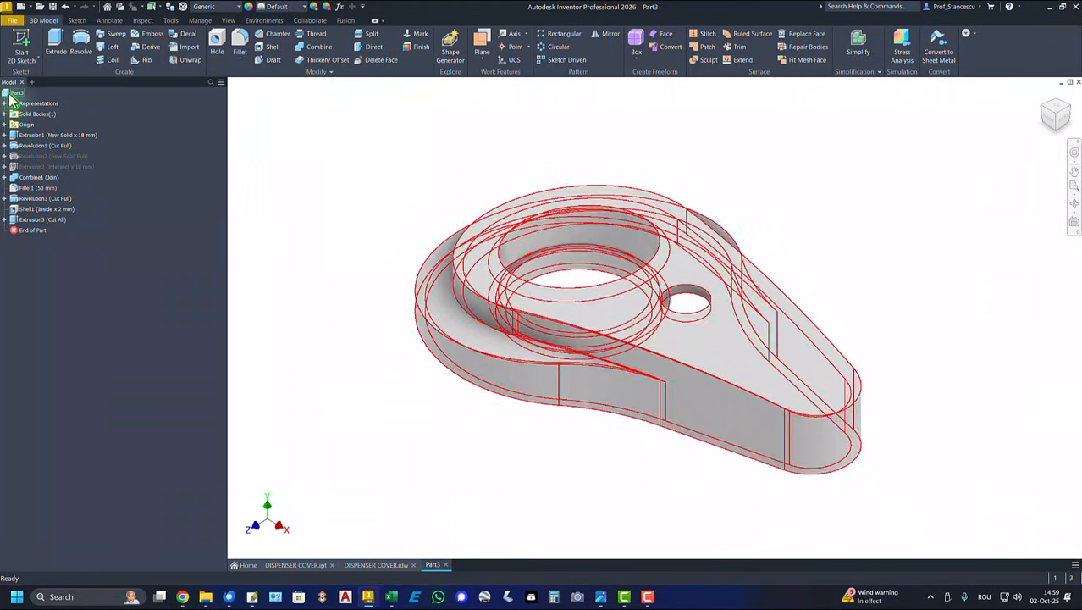
Update the part's physical properties in iProperties and copy its volume value
click(10, 95)
right_click(10, 96)
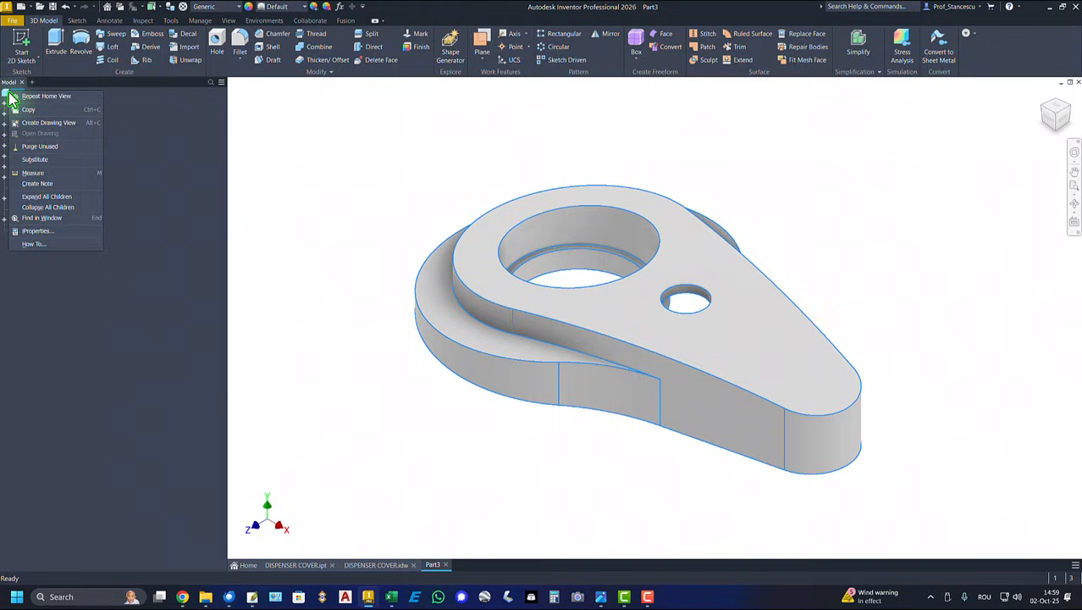
click(36, 231)
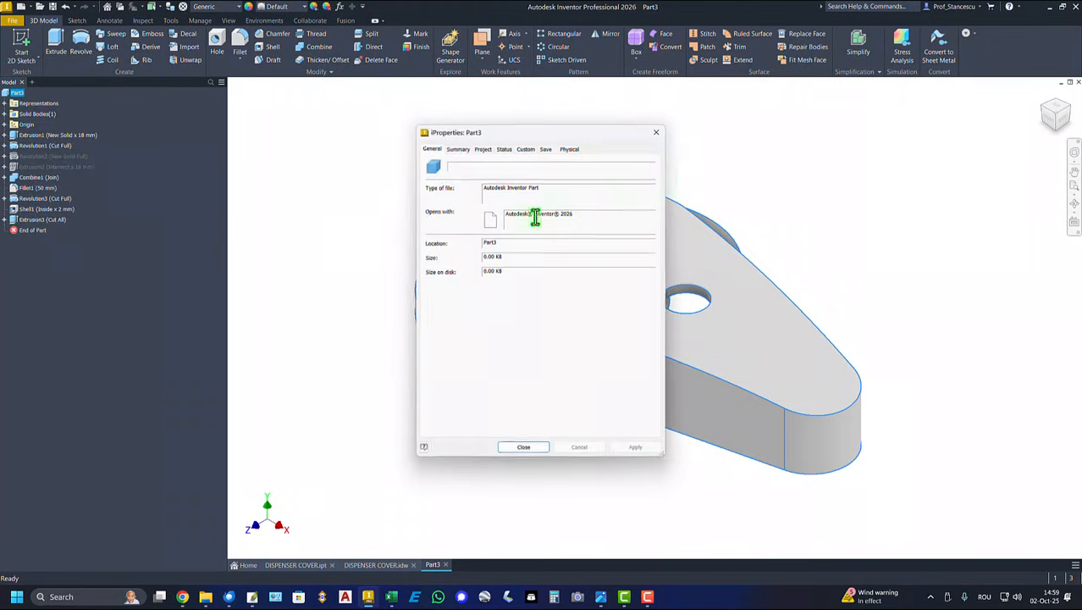
click(567, 149)
click(625, 174)
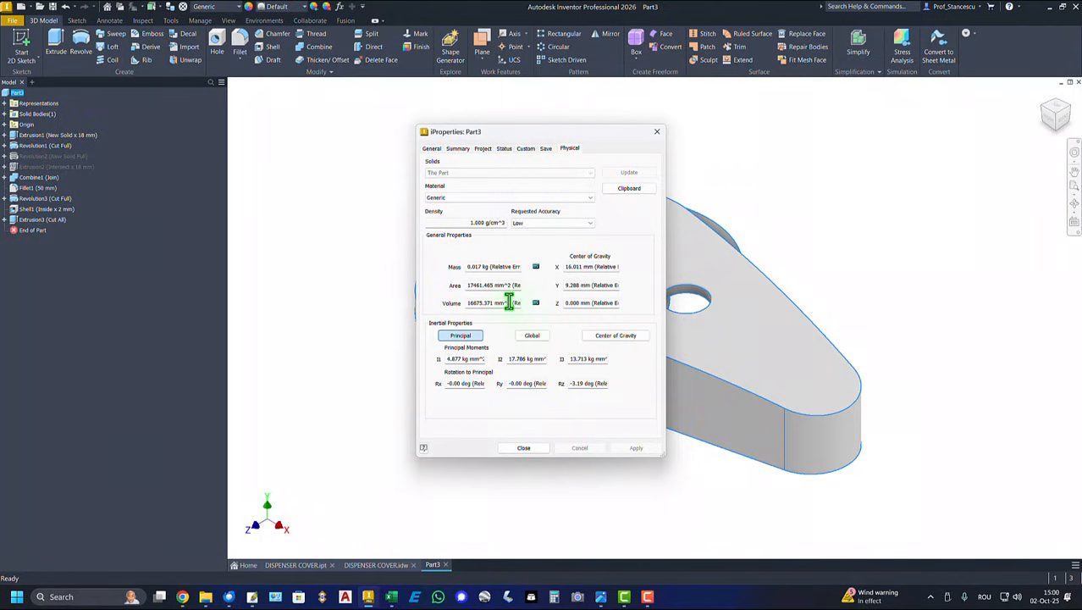
drag(509, 303, 344, 294)
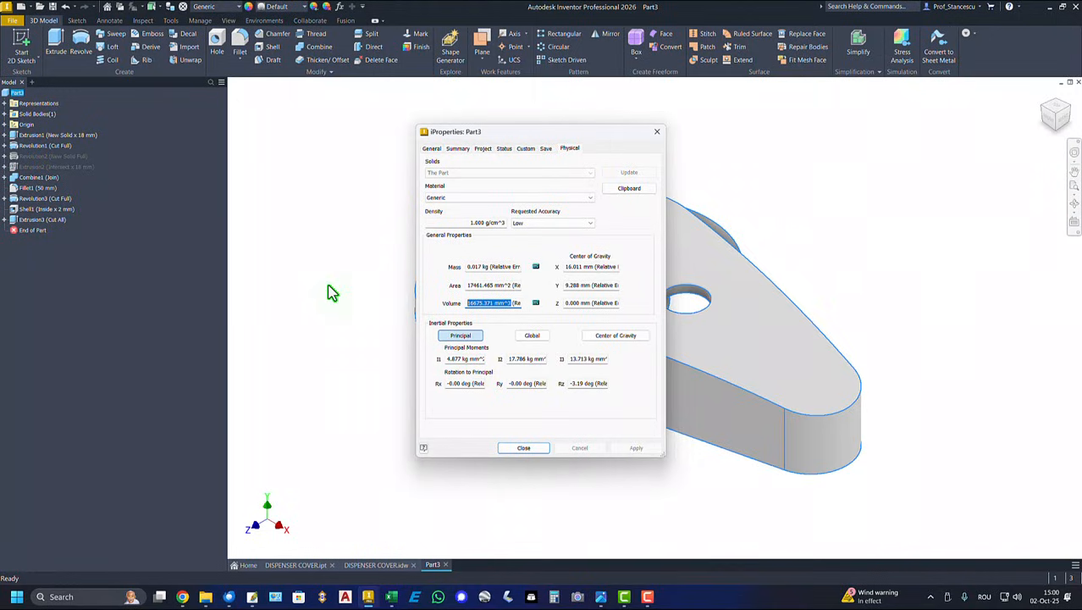
key(ctrl+c)
click(510, 449)
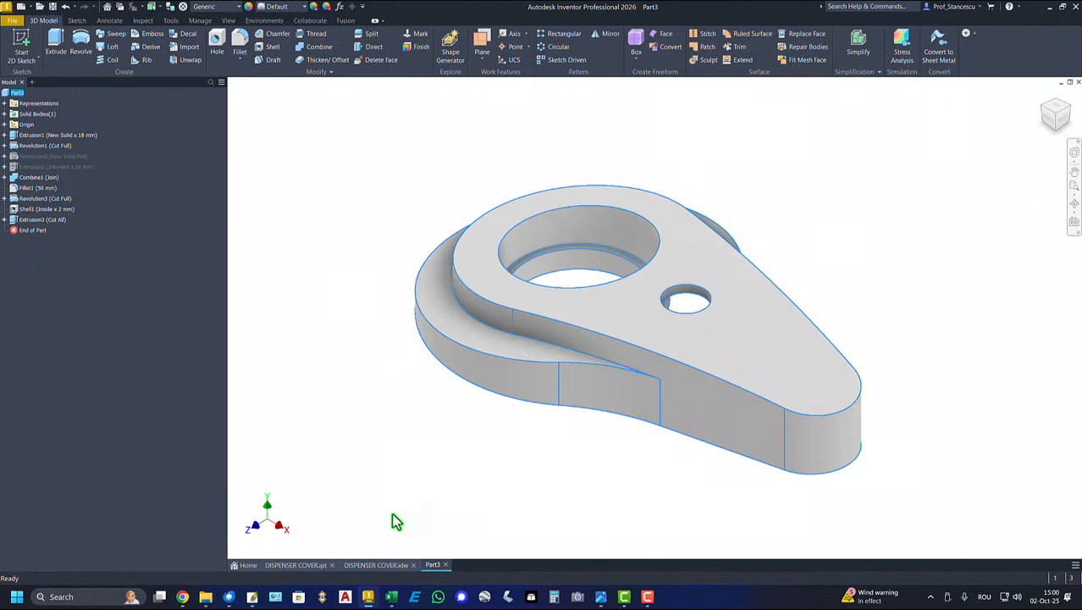
Compare the copied volume with the DISPENSER COVER.idw drawing's volume note by pasting it beneath the note text, then discard the edit
click(383, 565)
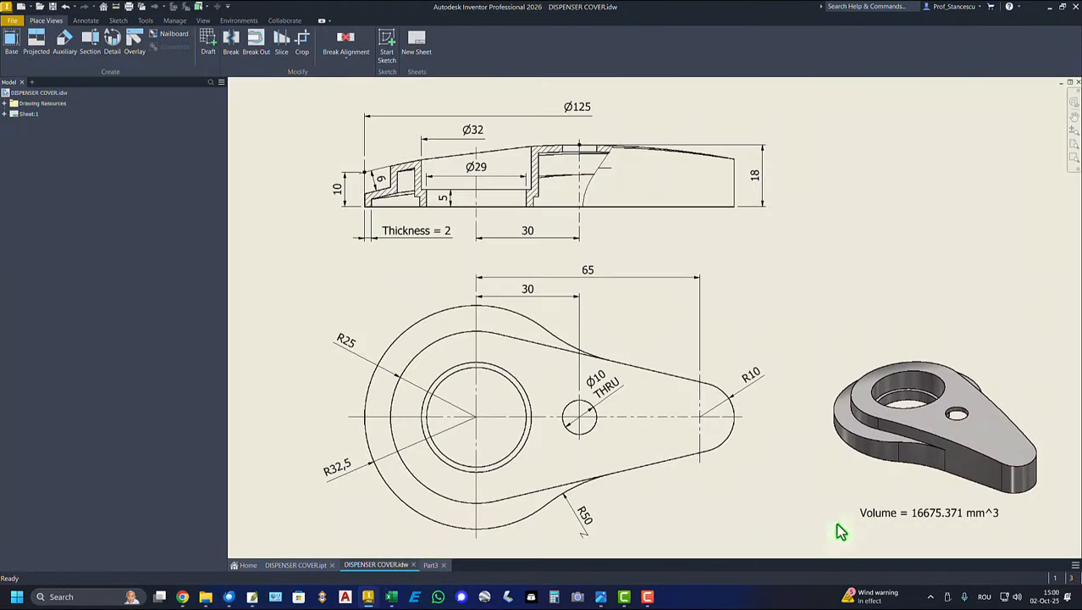
click(962, 513)
double_click(965, 513)
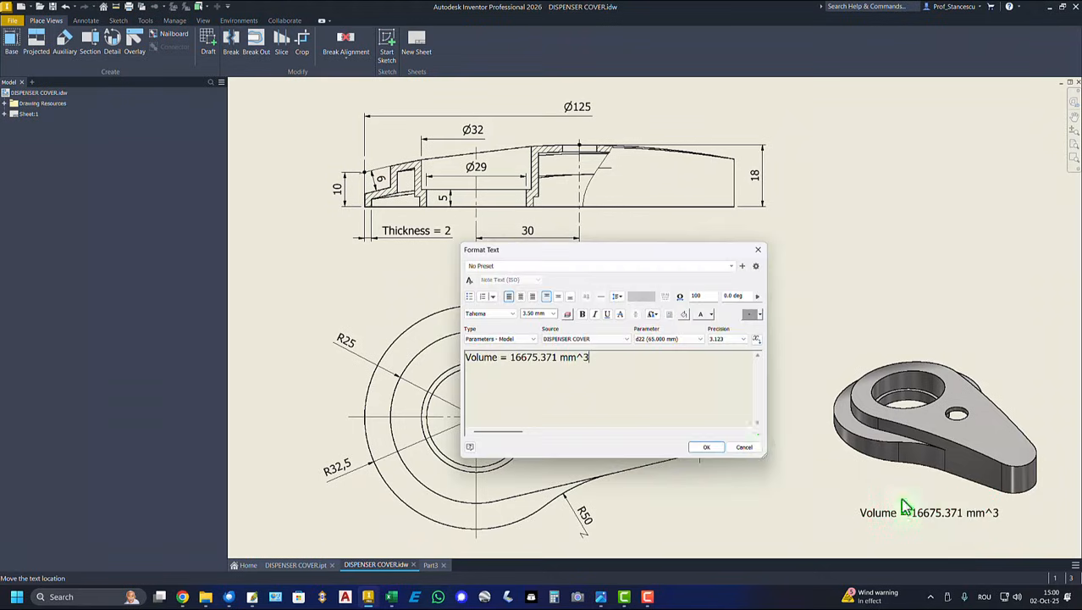
key(Return)
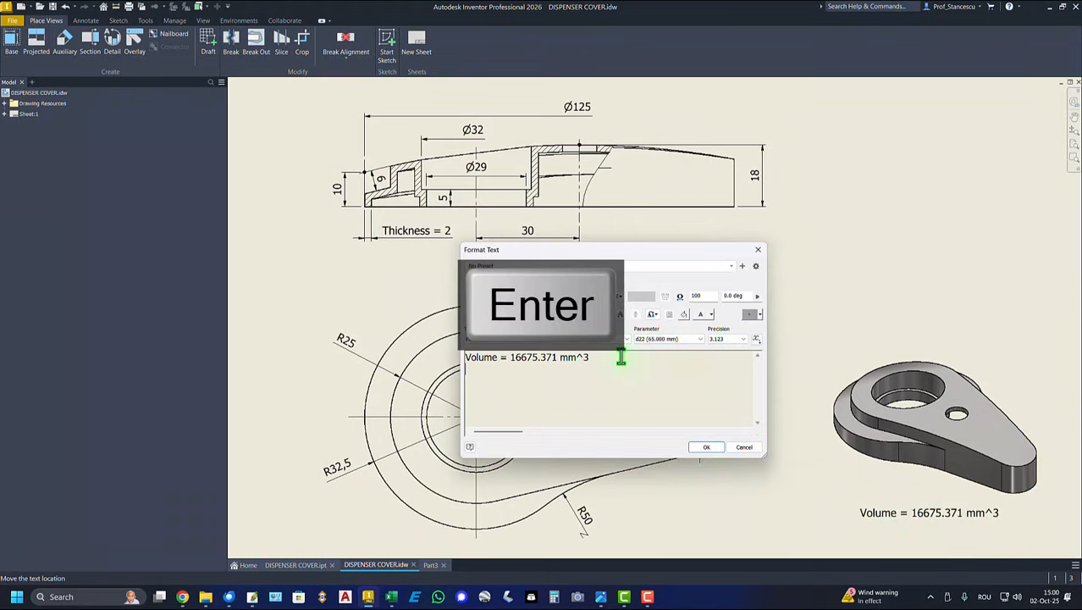
key(ctrl+v)
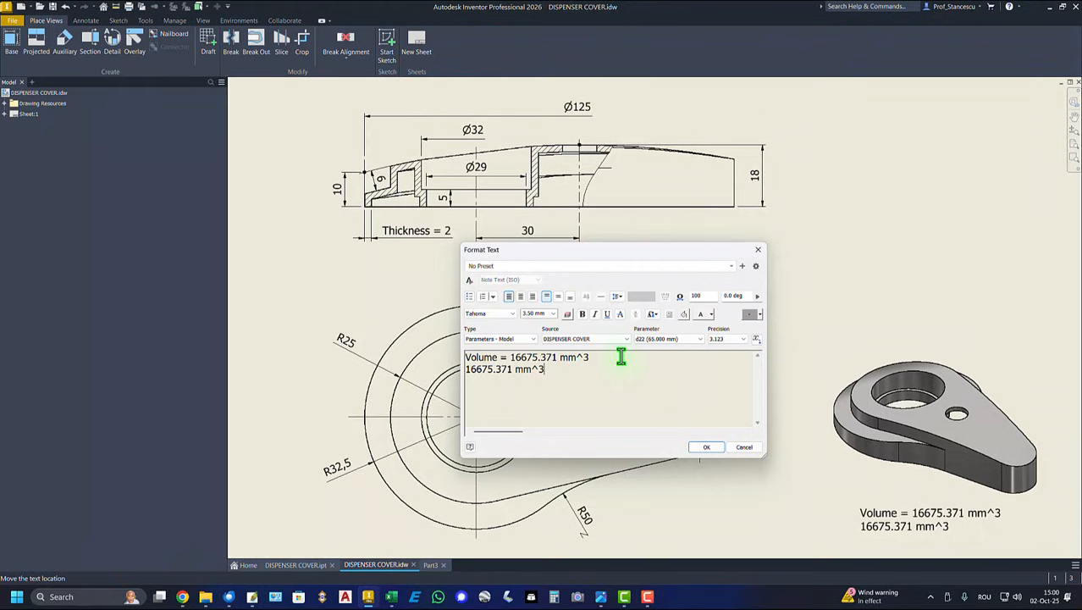
click(743, 447)
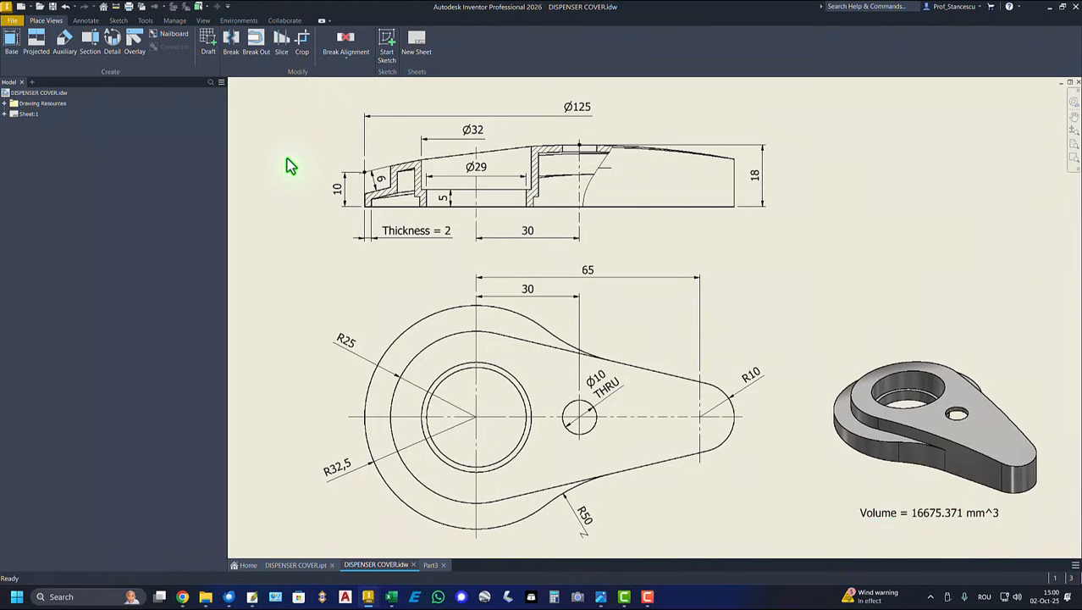
Assign the ABS Plastic material to Part3 and override its appearance with Steel - Polished
click(431, 565)
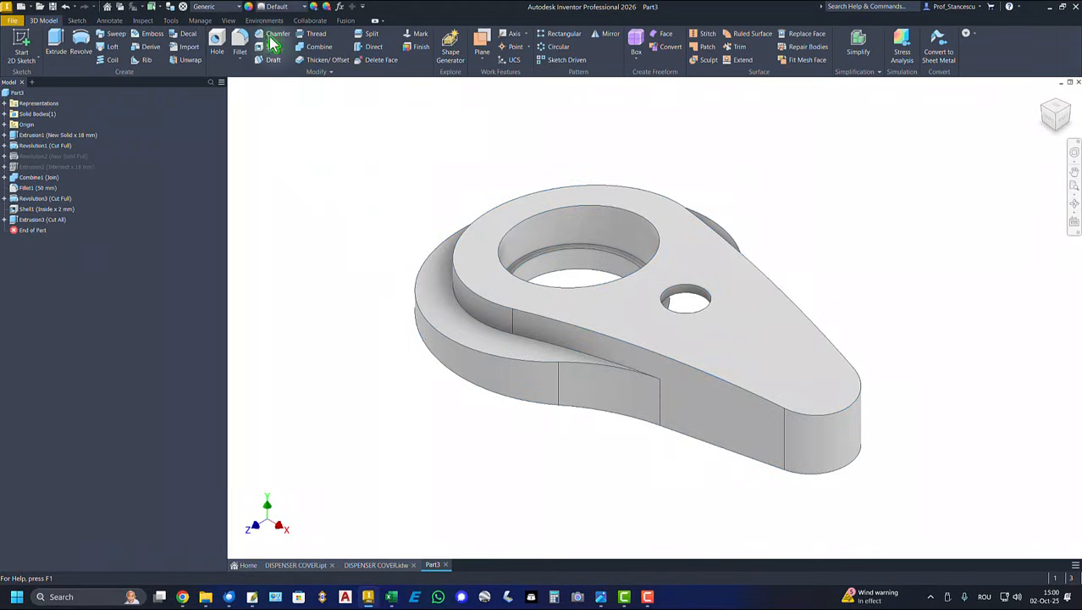
click(218, 8)
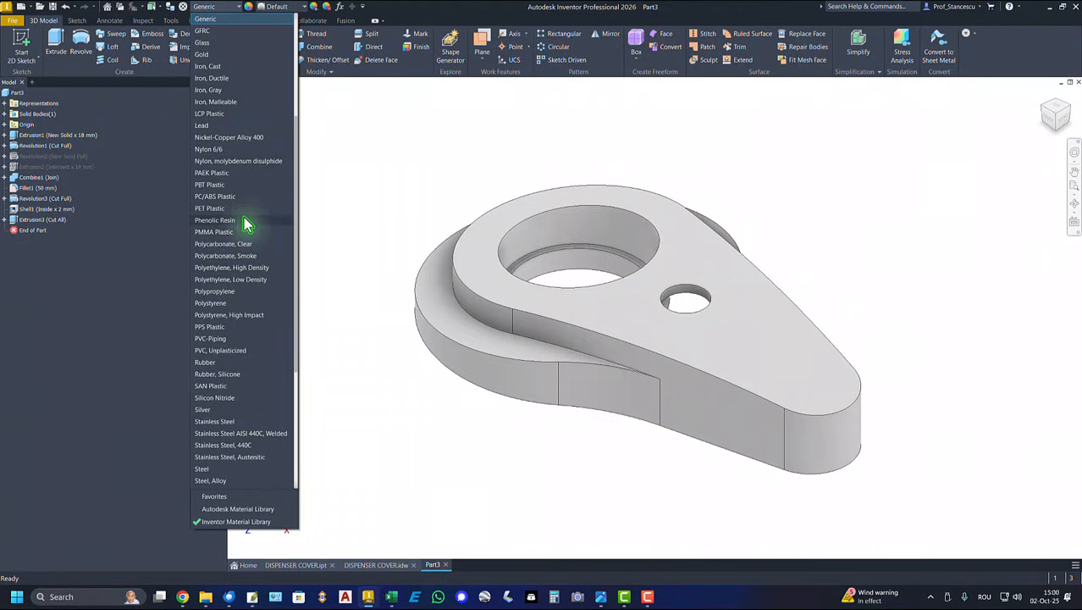
scroll(261, 119, up, 4)
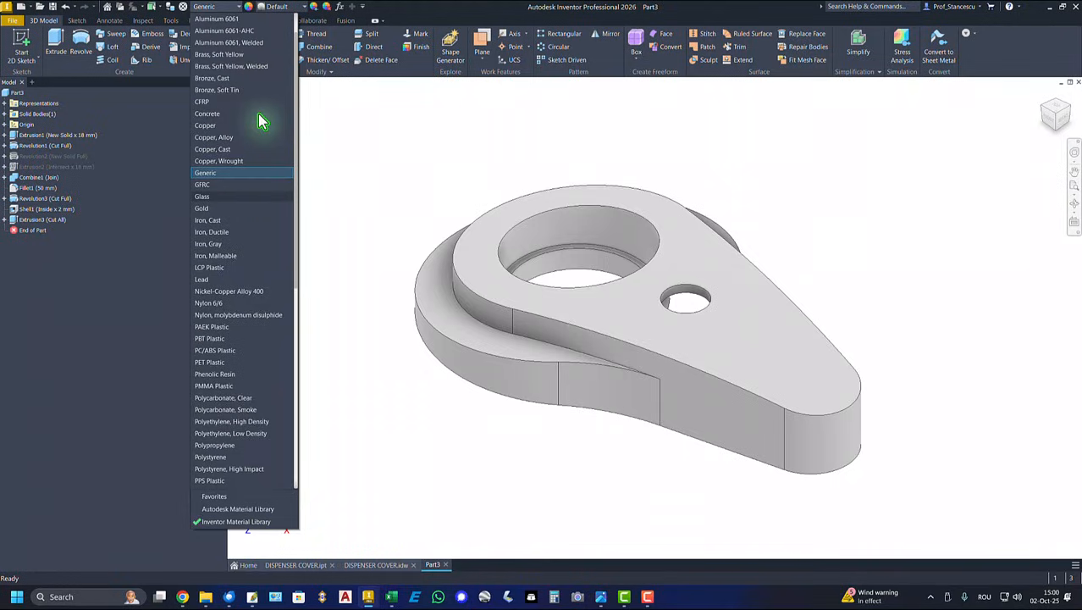
scroll(261, 120, up, 1)
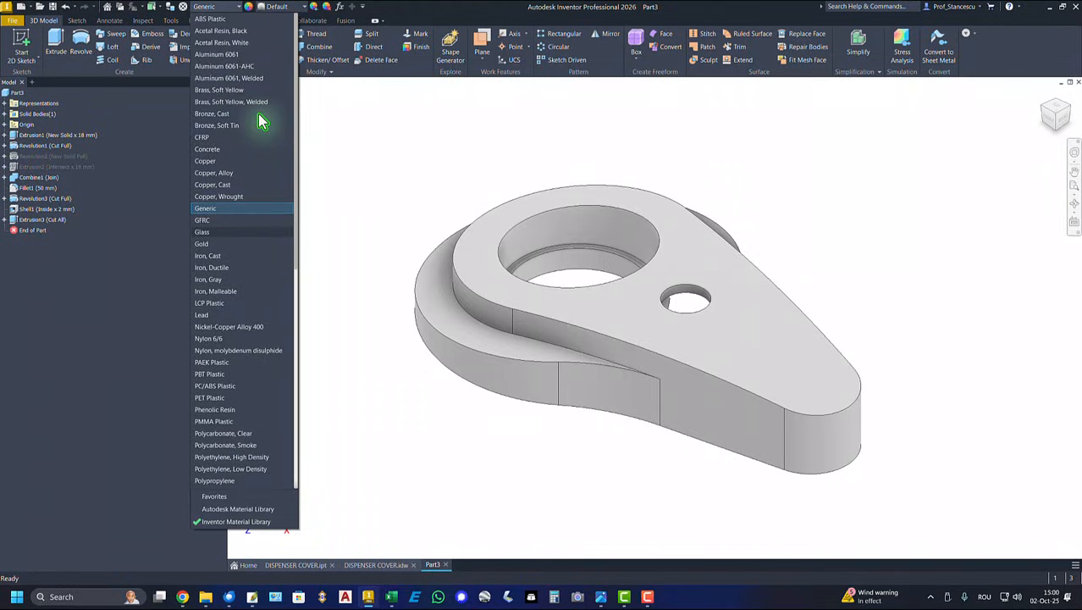
click(212, 19)
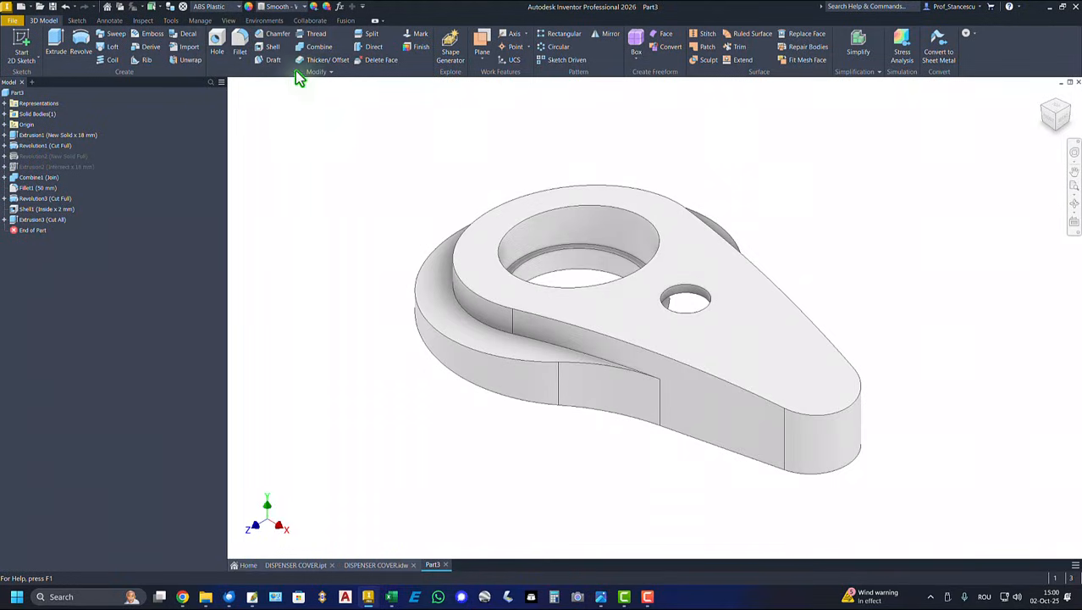
click(280, 8)
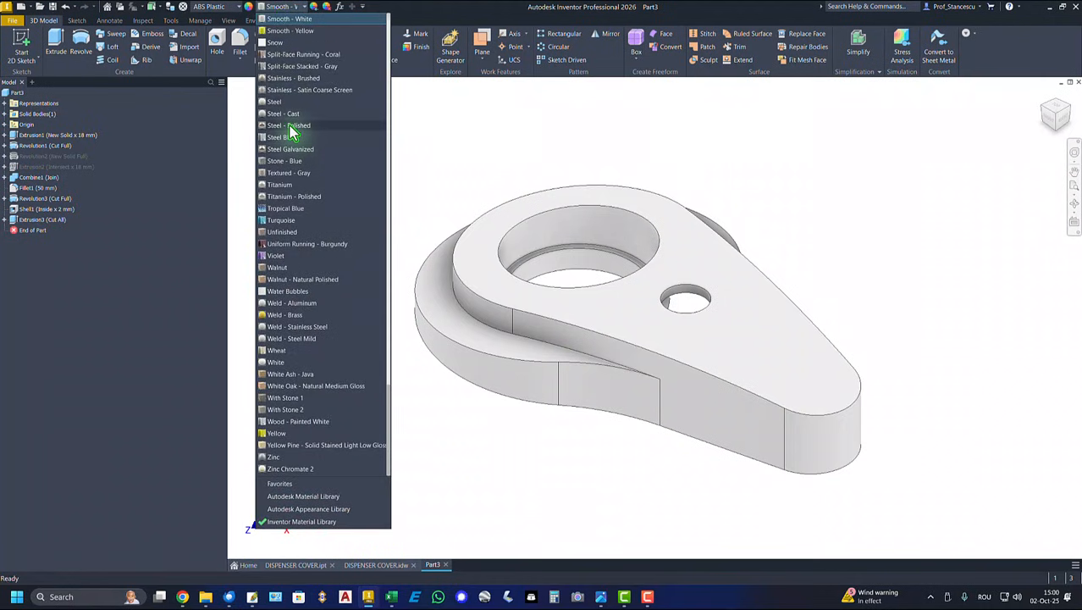
click(289, 126)
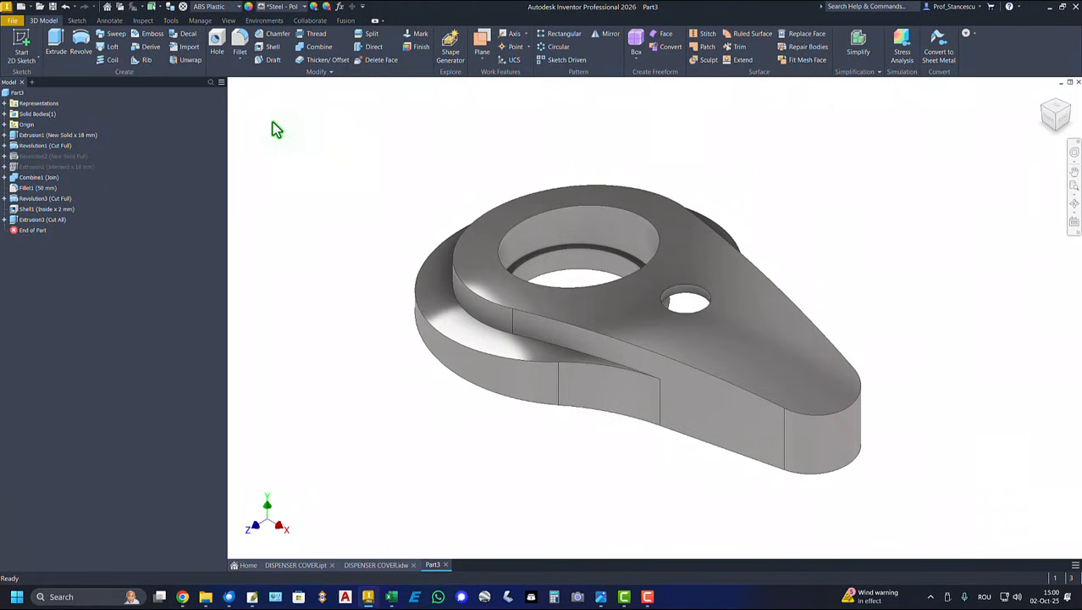
Change the view's lighting style to Default Lights
click(228, 20)
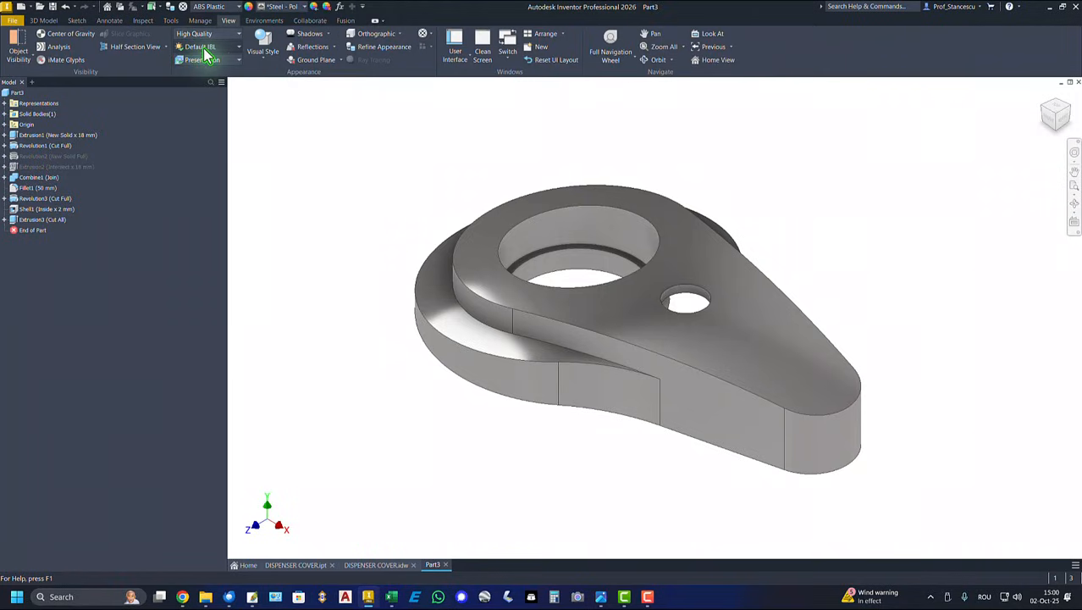
click(207, 48)
click(205, 296)
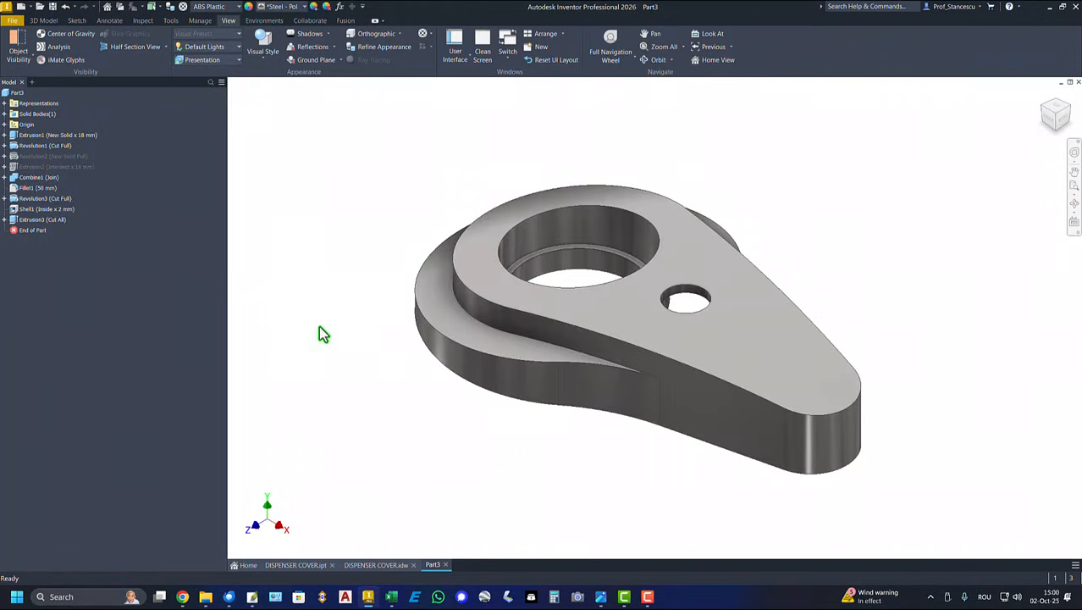
Compare the finished Part3 model with the reference part DISPENSER COVER.ipt
click(296, 565)
click(432, 565)
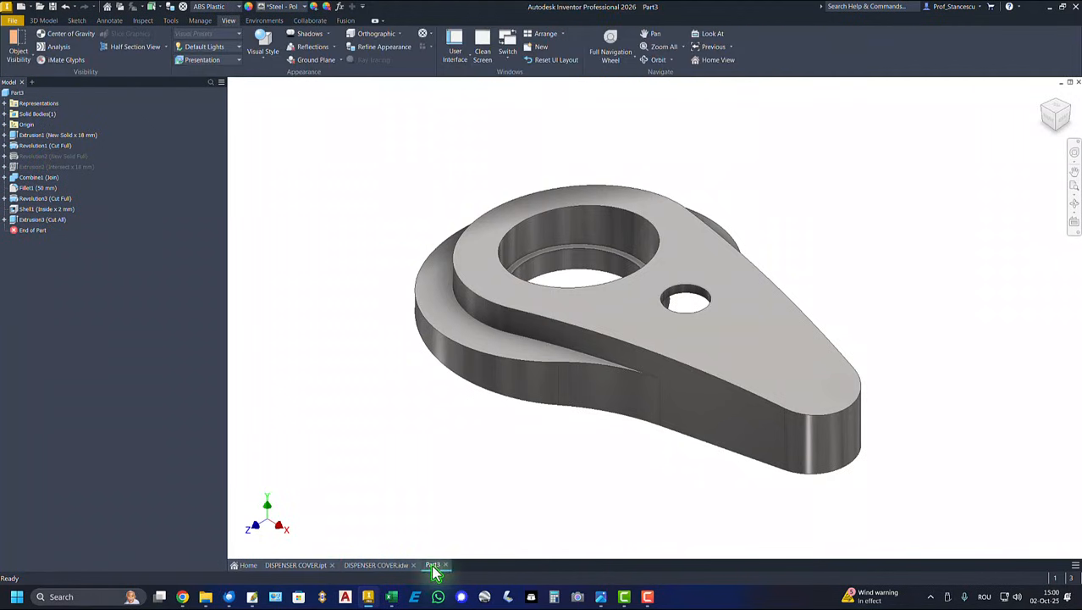
click(303, 564)
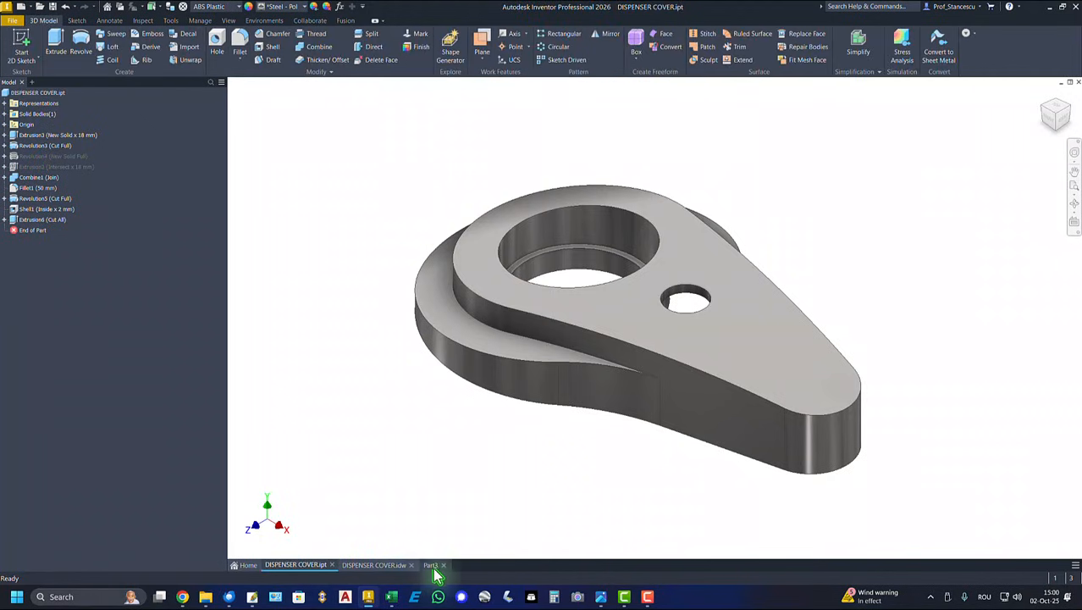
click(433, 565)
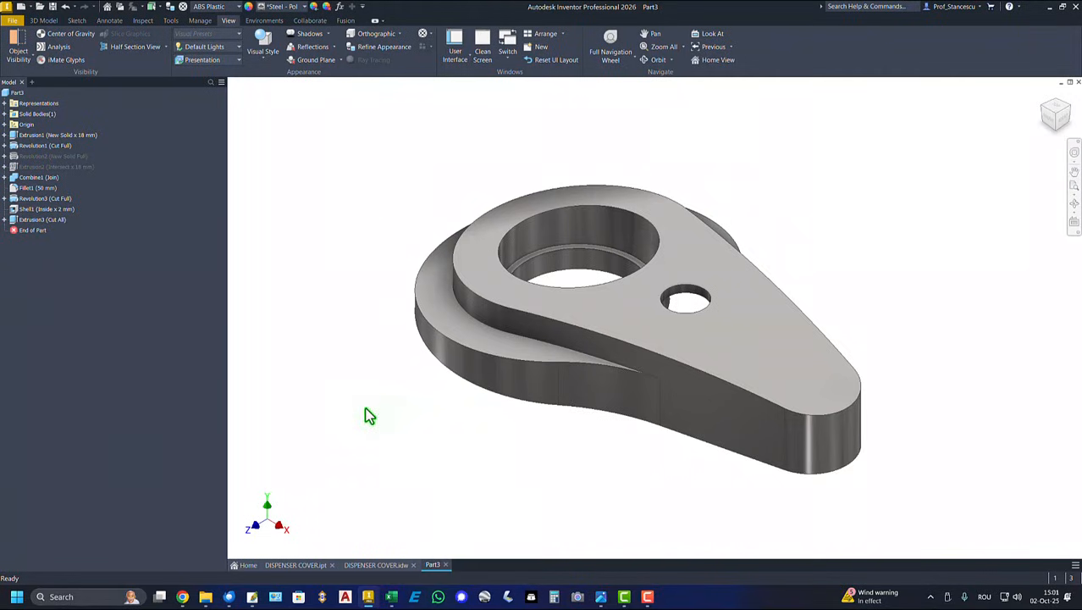